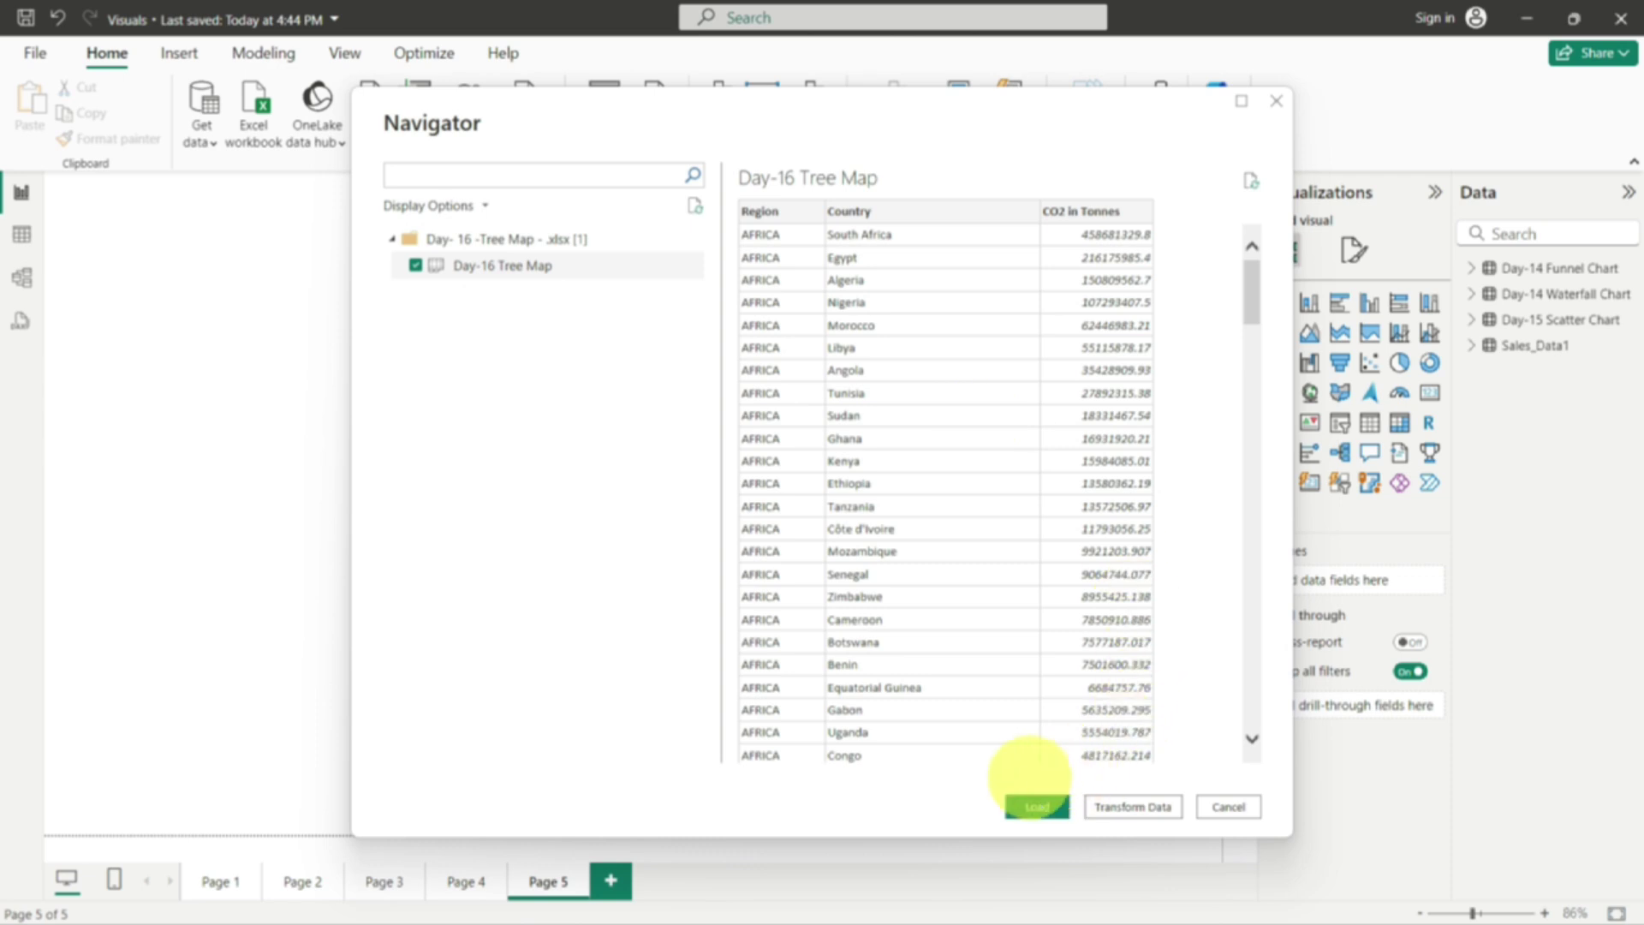
# Load the Day-16 Tree Map sheet into the report and expand the table's field list
pyautogui.click(1036, 806)
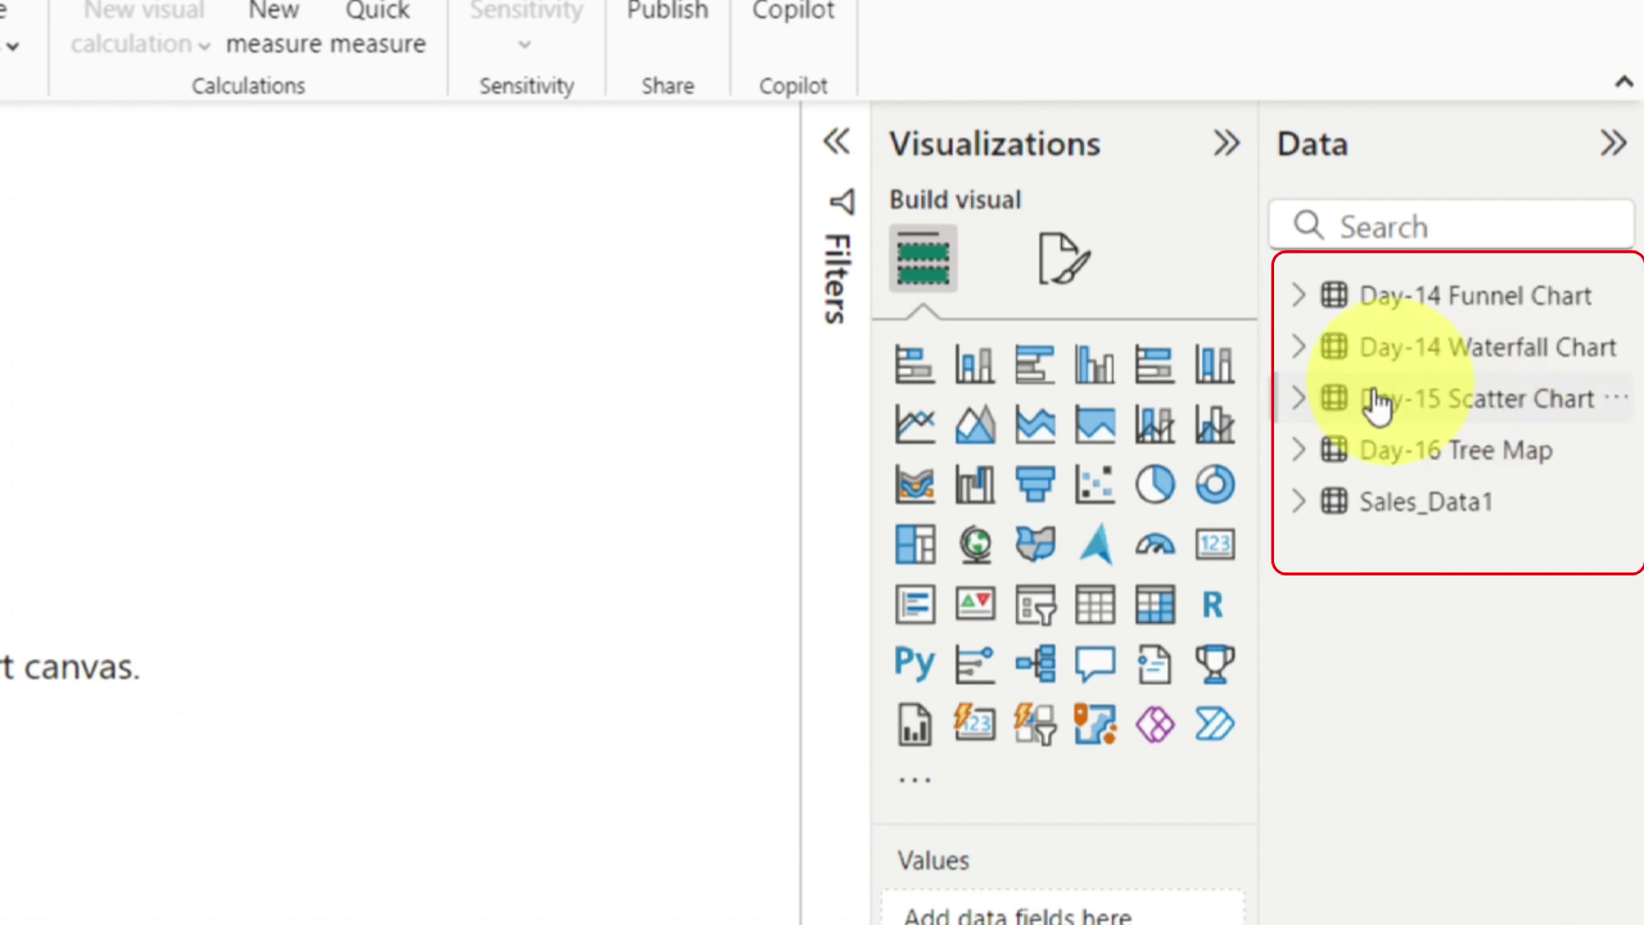
pyautogui.click(1300, 452)
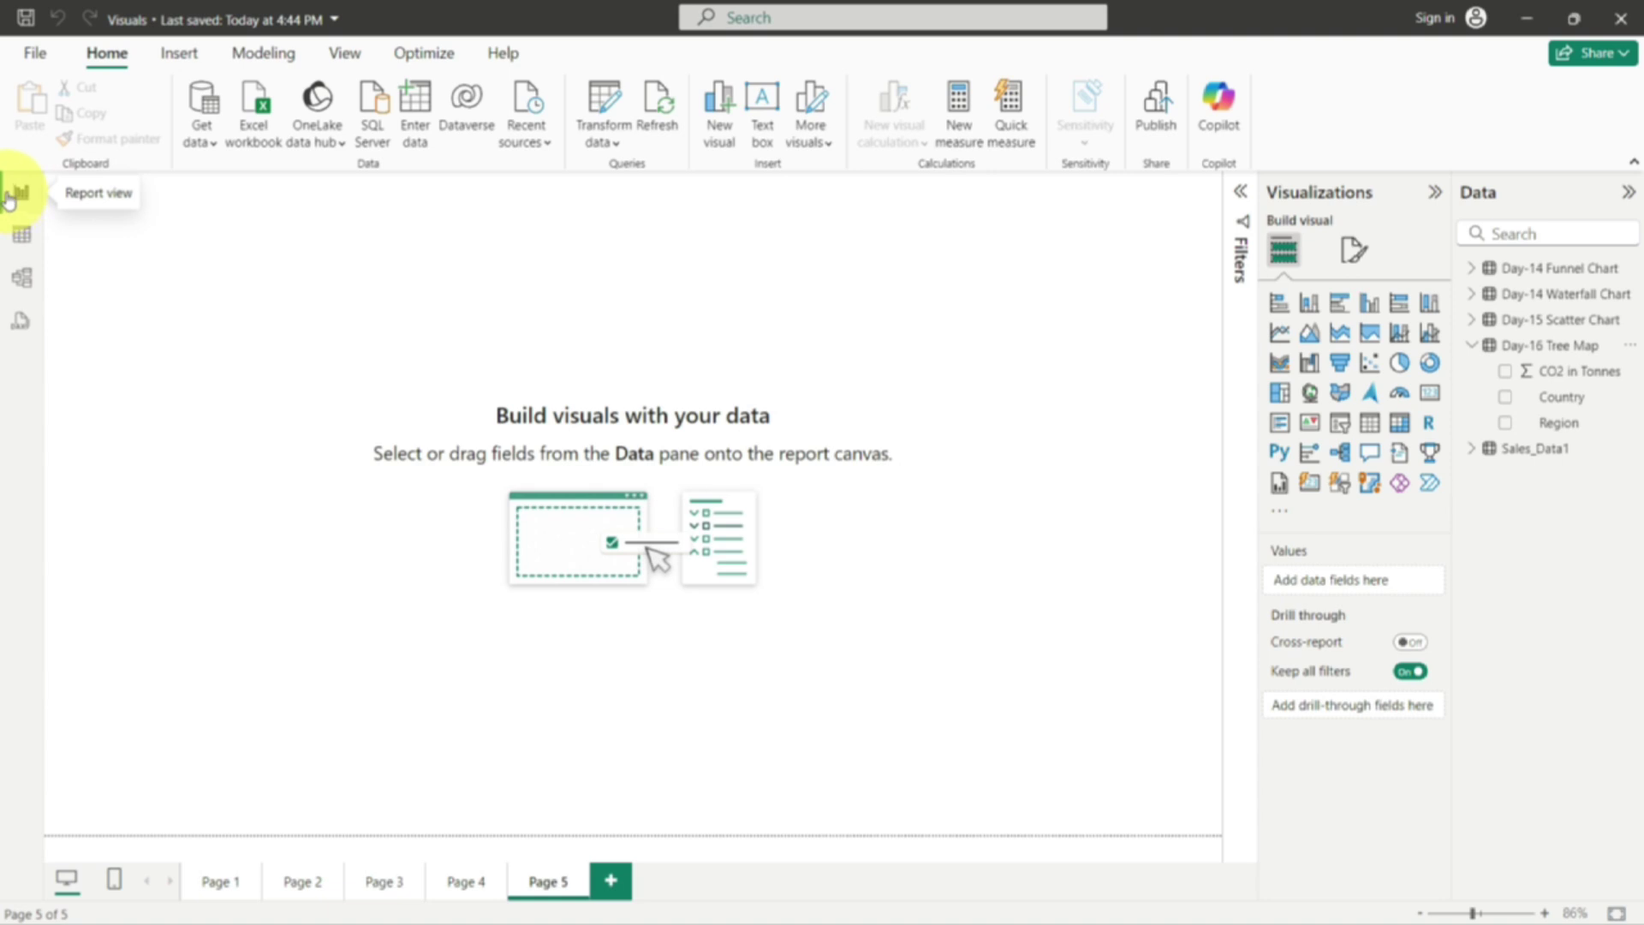
# Examine the Region, Country and CO2 in Tonnes columns of the Day-16 Tree Map table in Table view
pyautogui.click(21, 238)
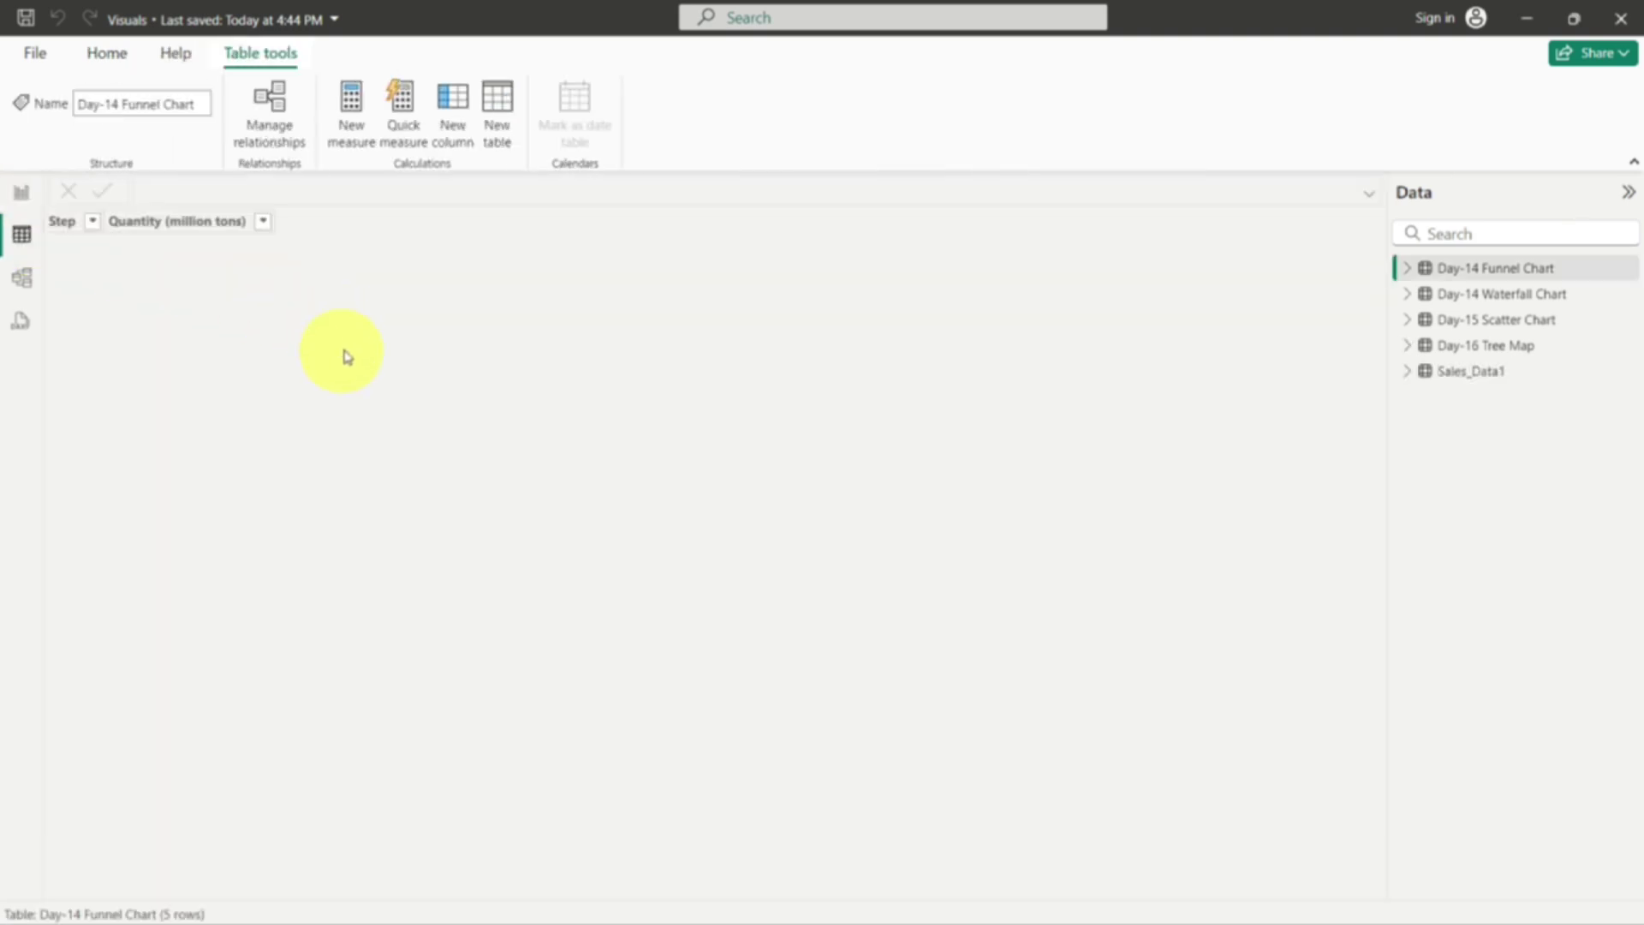
pyautogui.click(1449, 353)
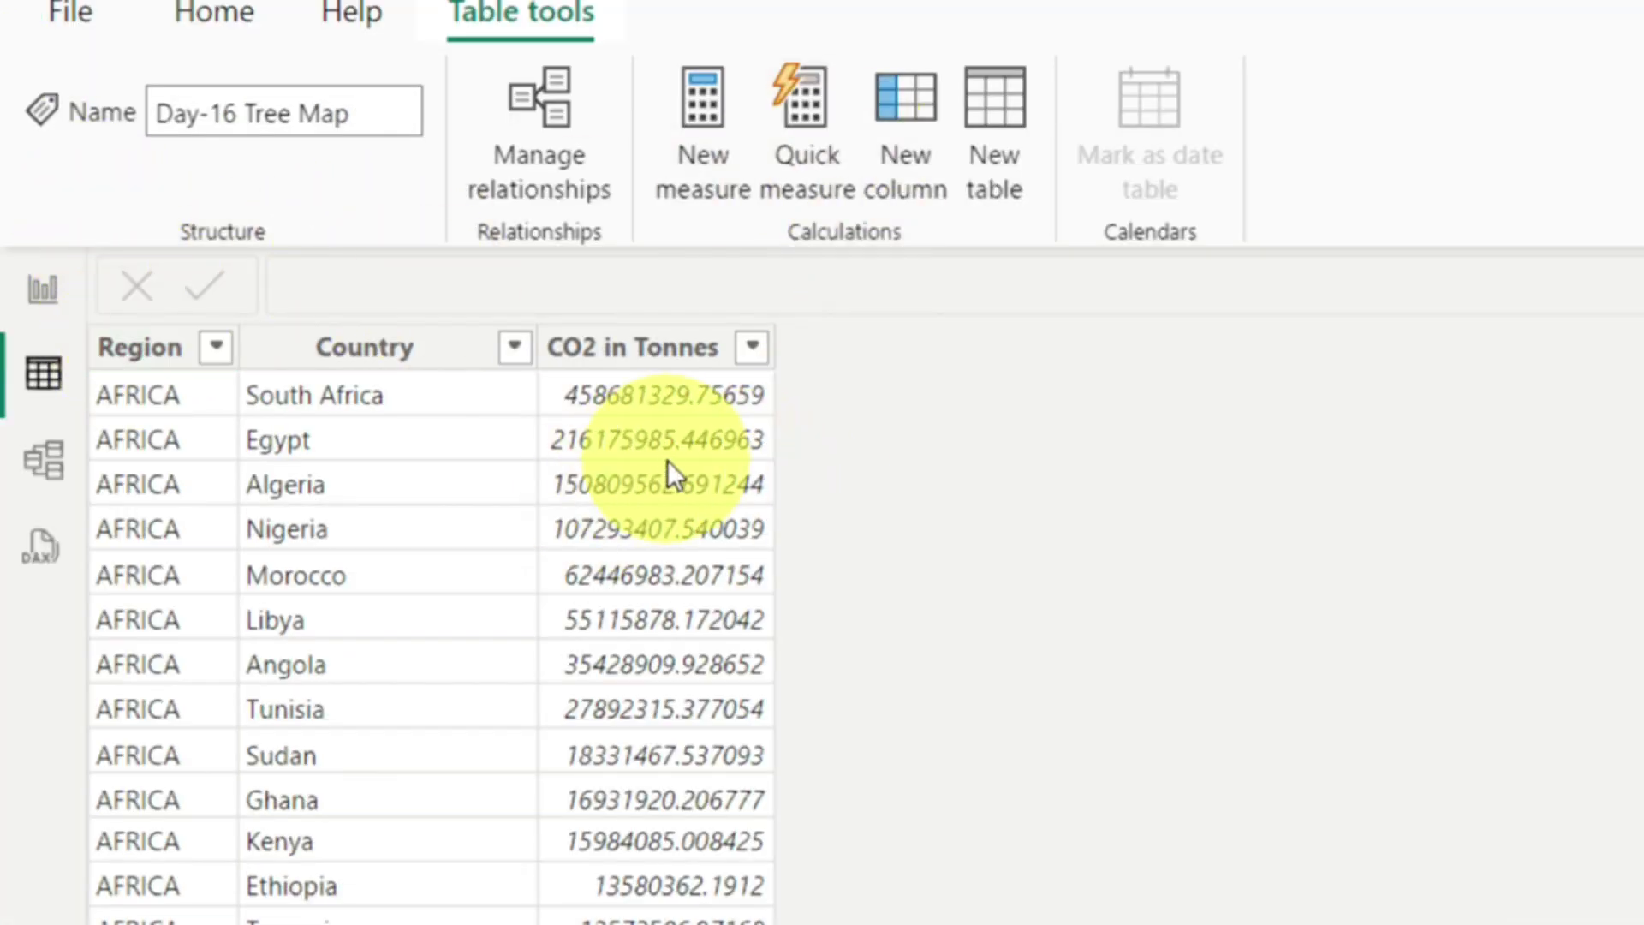
pyautogui.scroll(-20, 197, 465)
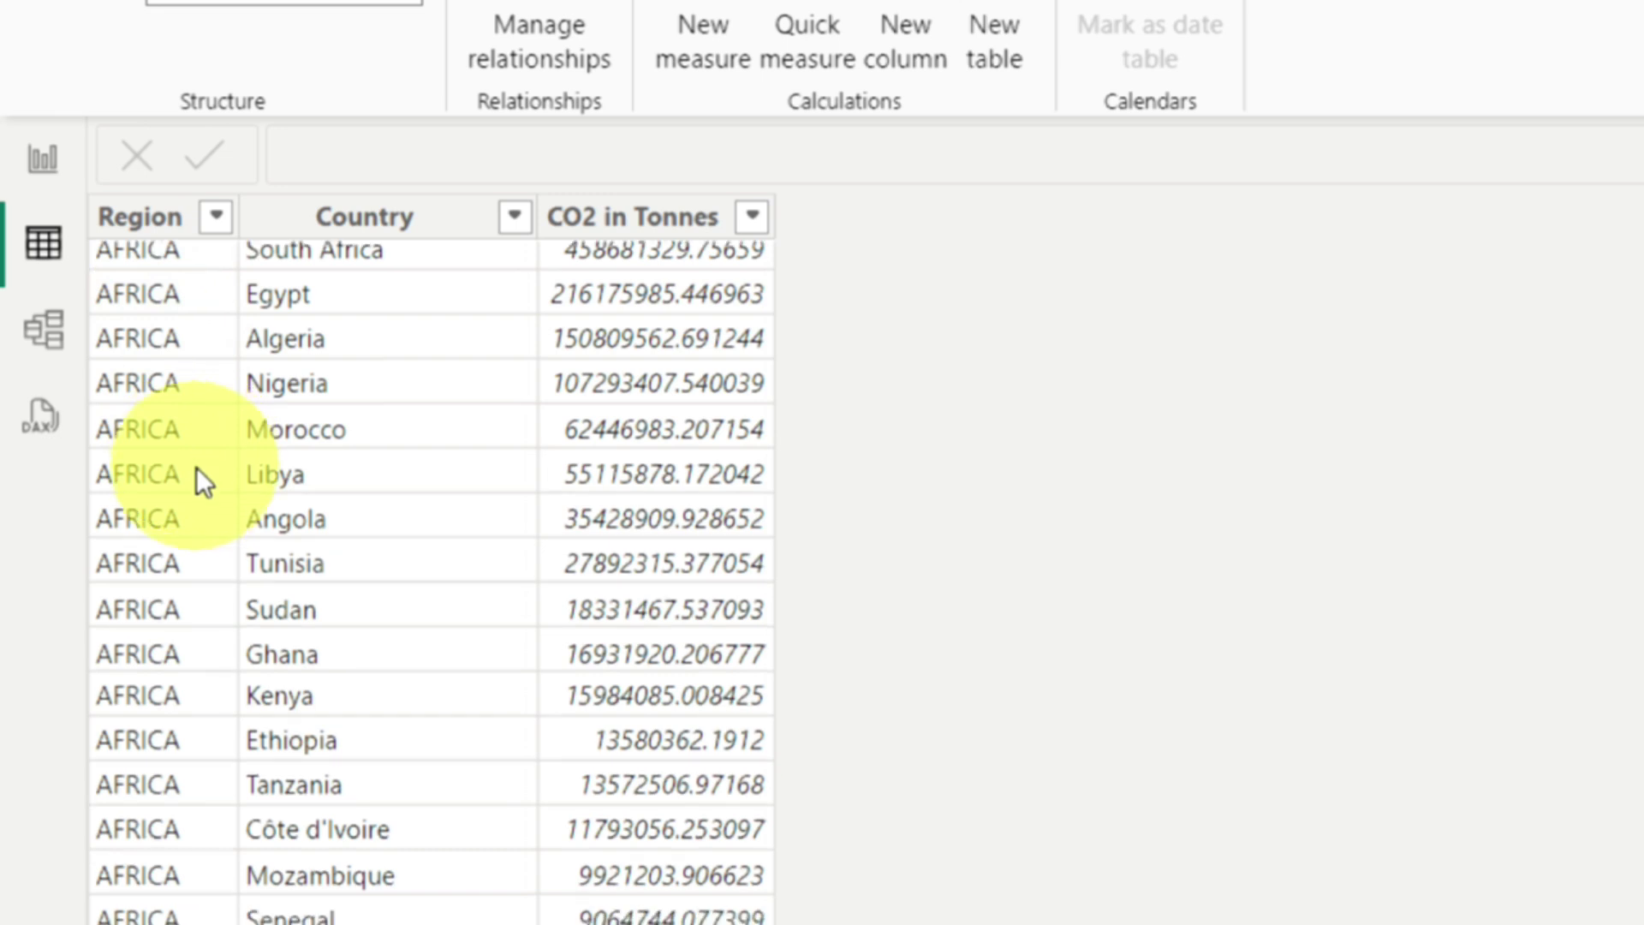
pyautogui.scroll(-20, 196, 466)
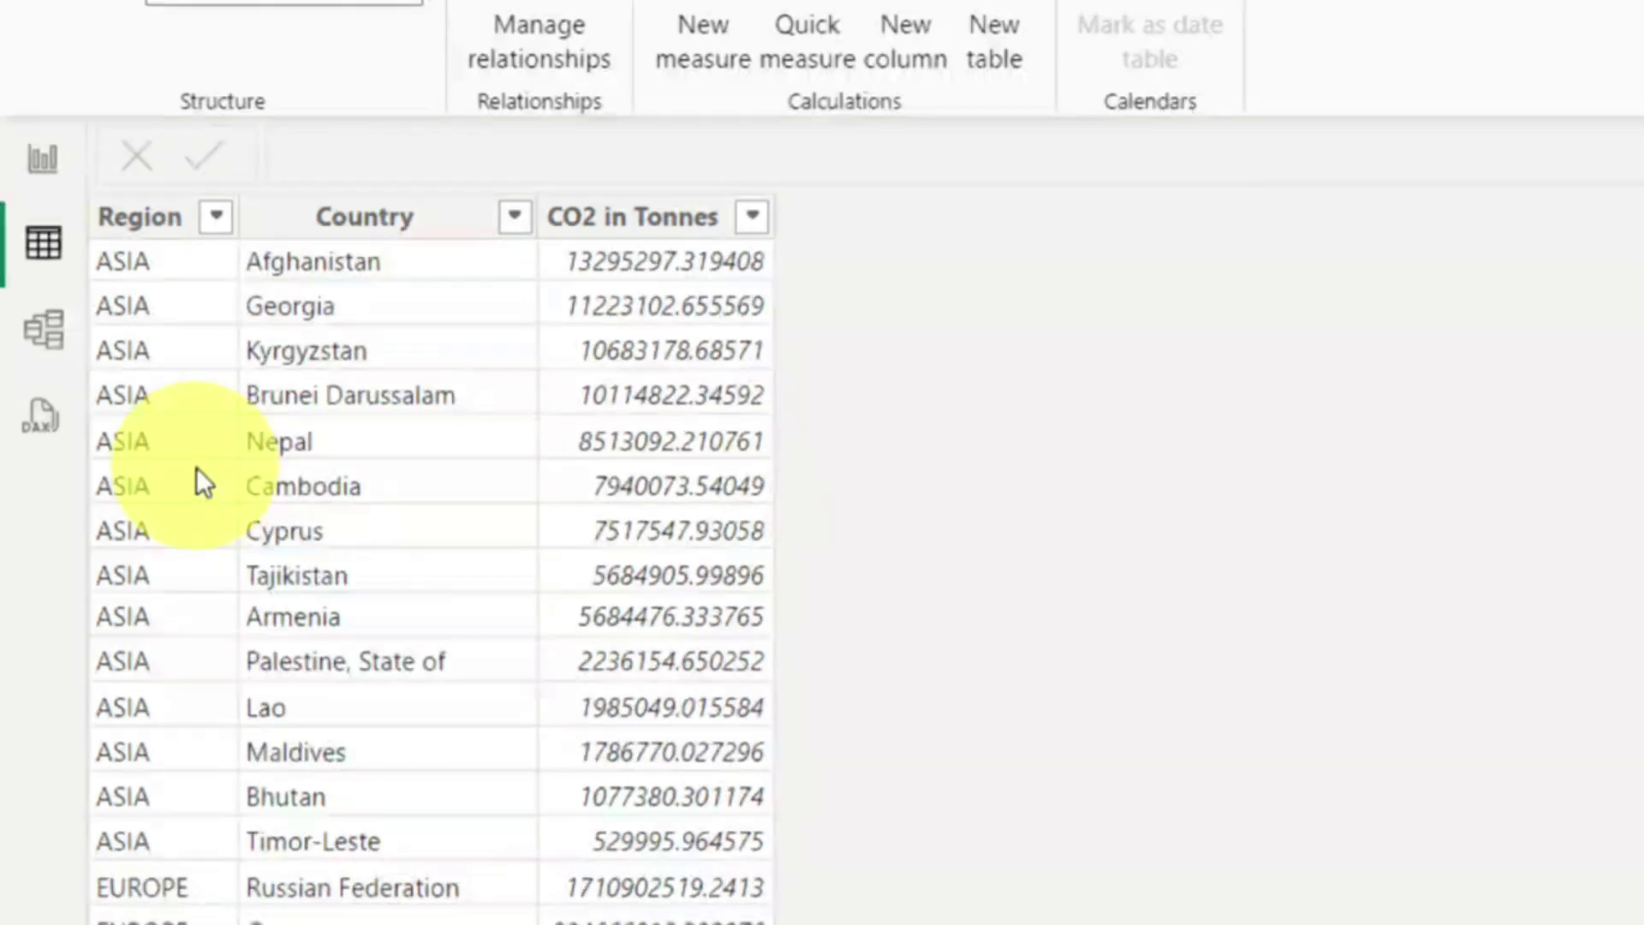
pyautogui.scroll(20, 197, 466)
pyautogui.scroll(15, 197, 469)
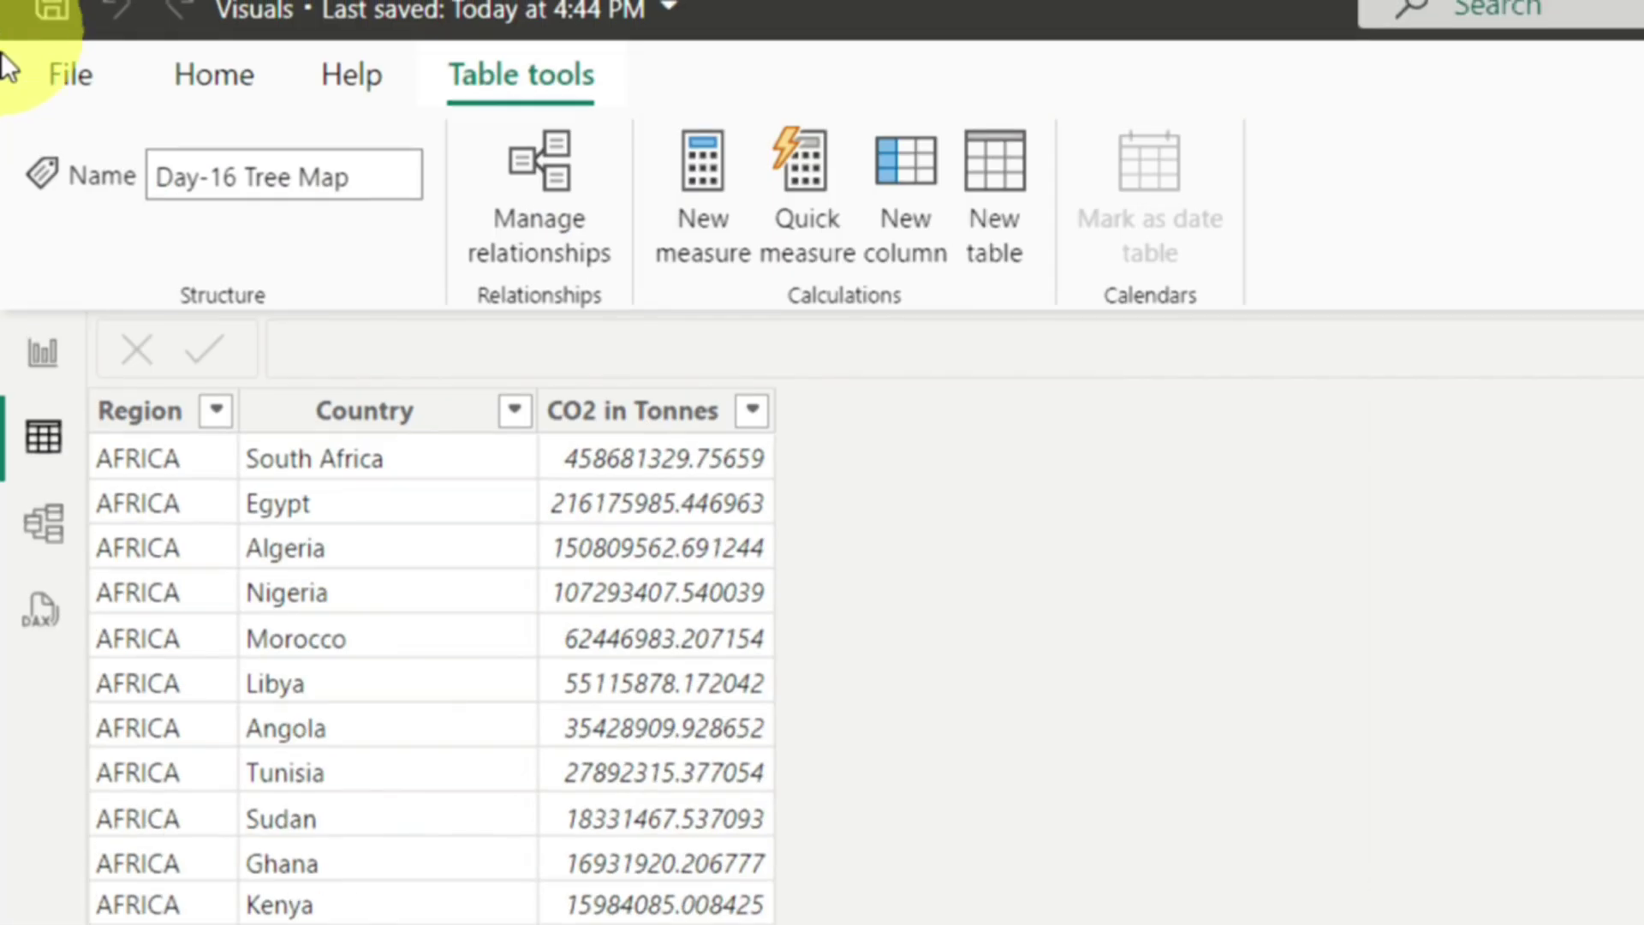
pyautogui.scroll(-7, 223, 348)
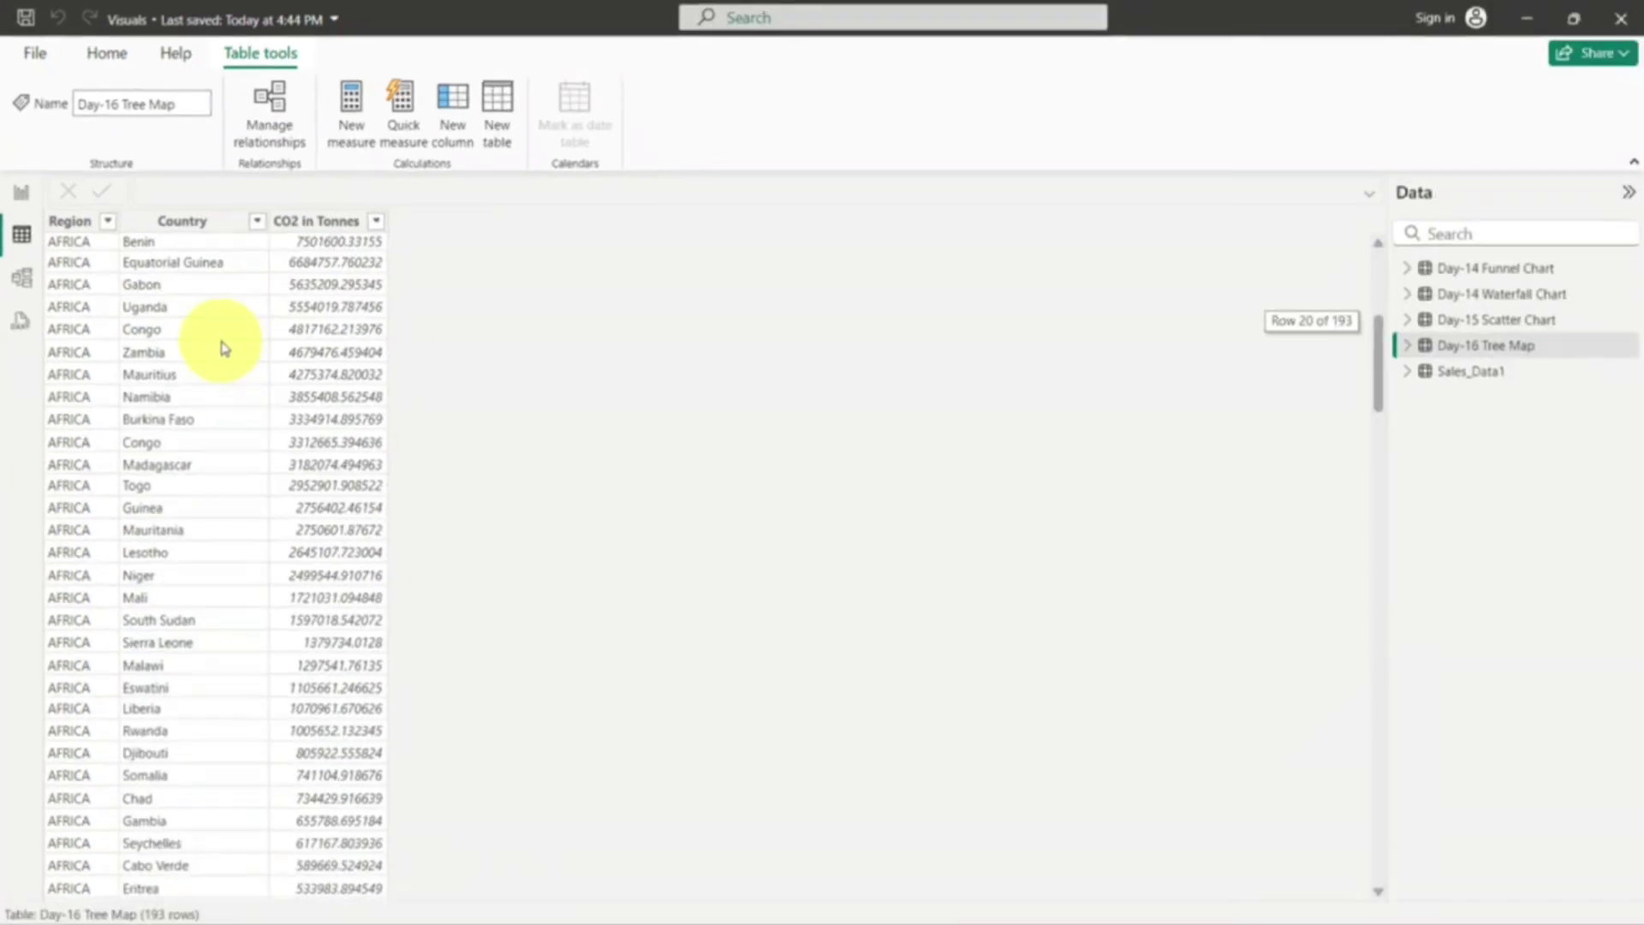
# Insert a treemap visual on Page 5 in Report view and enlarge it to fill most of the canvas
pyautogui.click(21, 199)
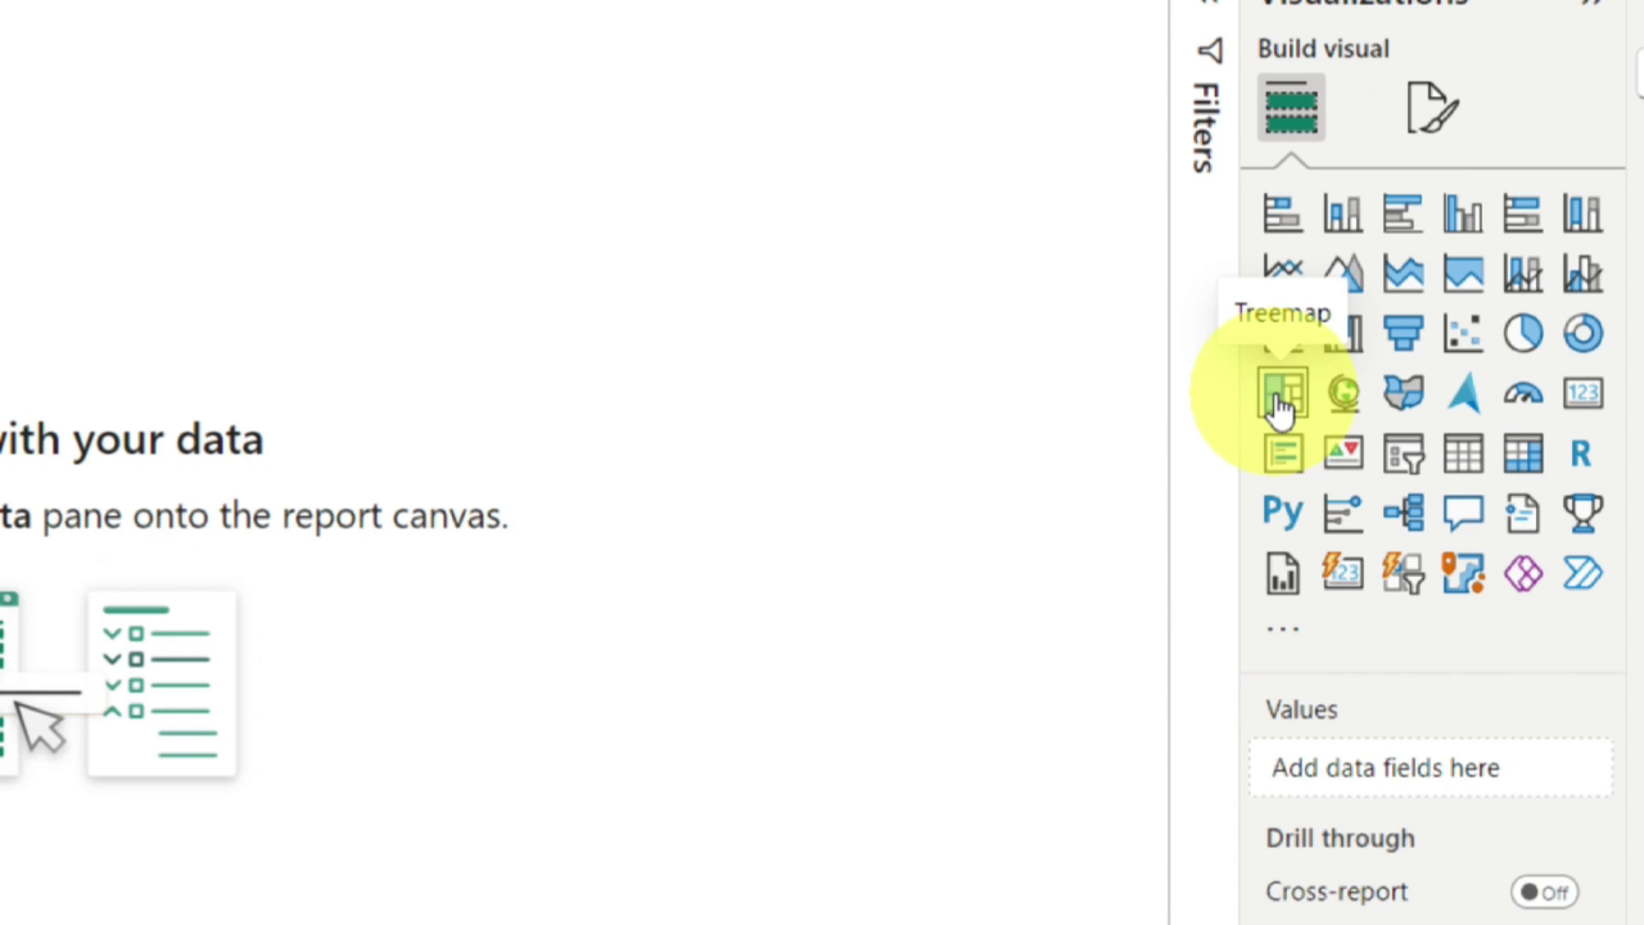
pyautogui.click(1282, 407)
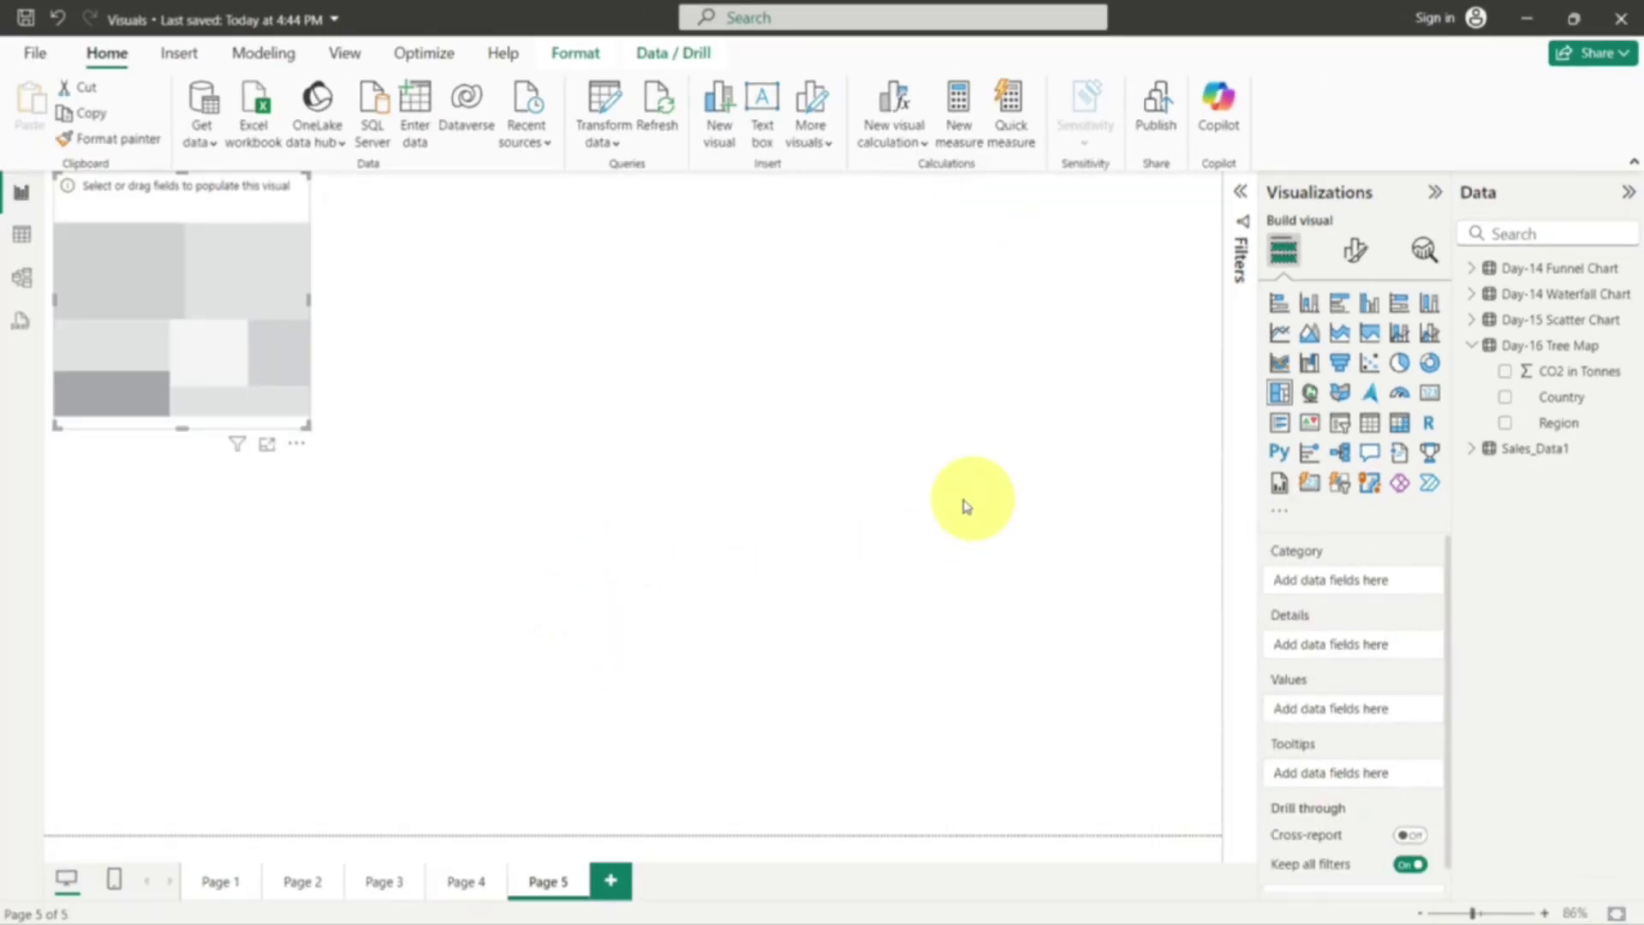
pyautogui.moveTo(310, 426); pyautogui.dragTo(1164, 790)
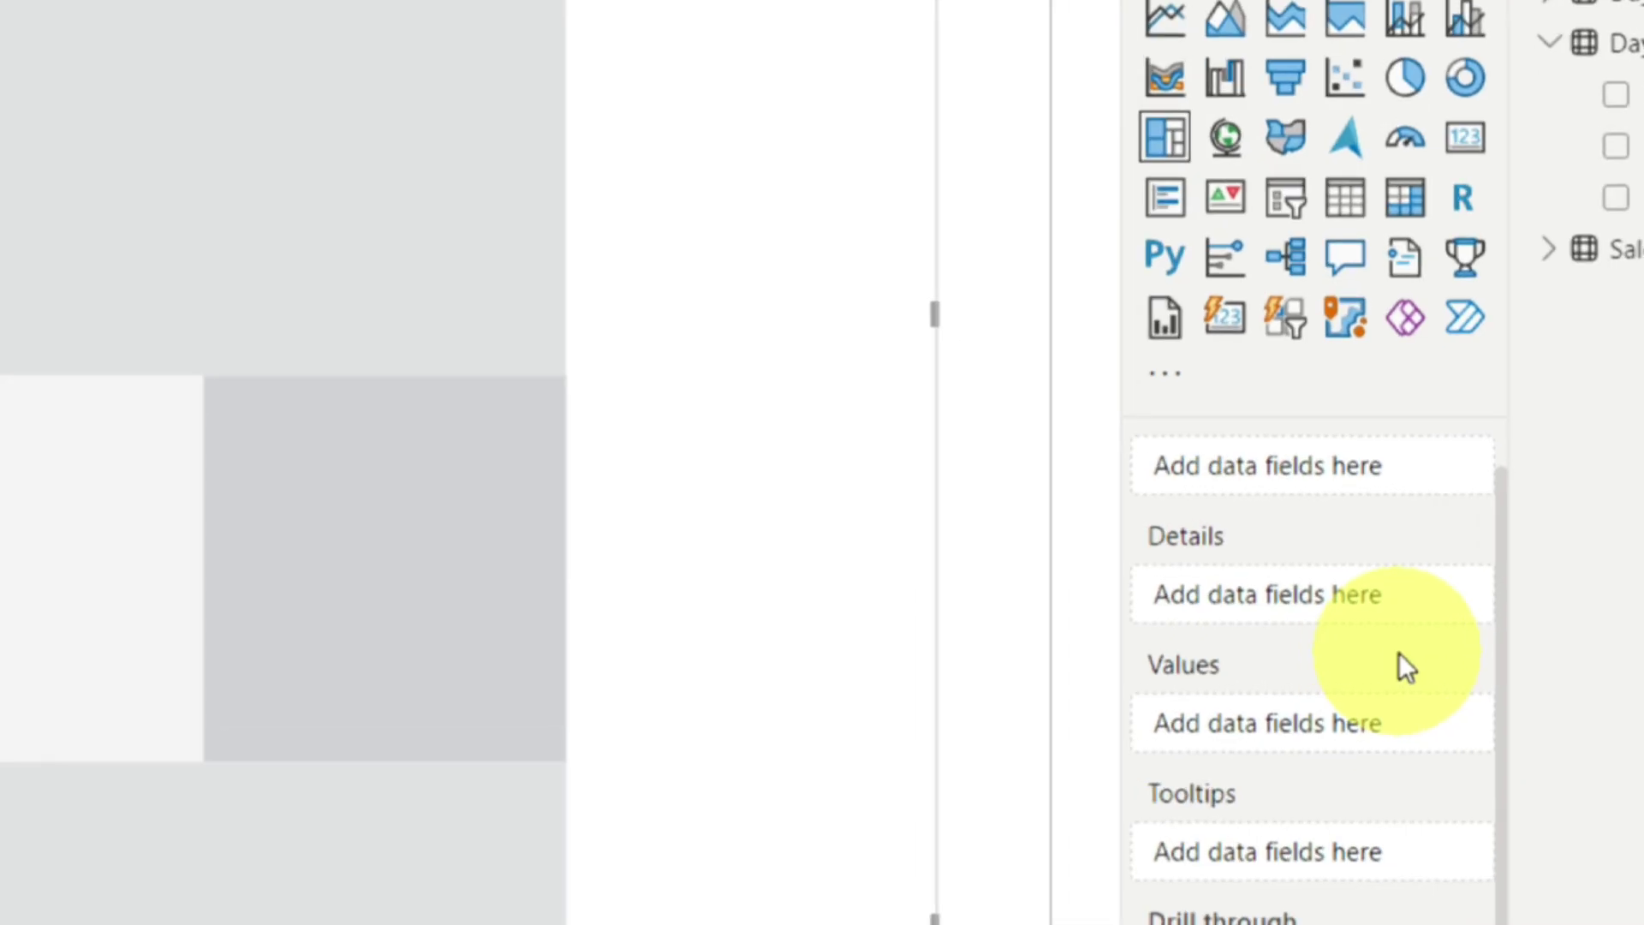
# Assign Region to the treemap's Category and CO2 in Tonnes to its Values
pyautogui.scroll(1, 1307, 558)
pyautogui.scroll(-1, 1308, 558)
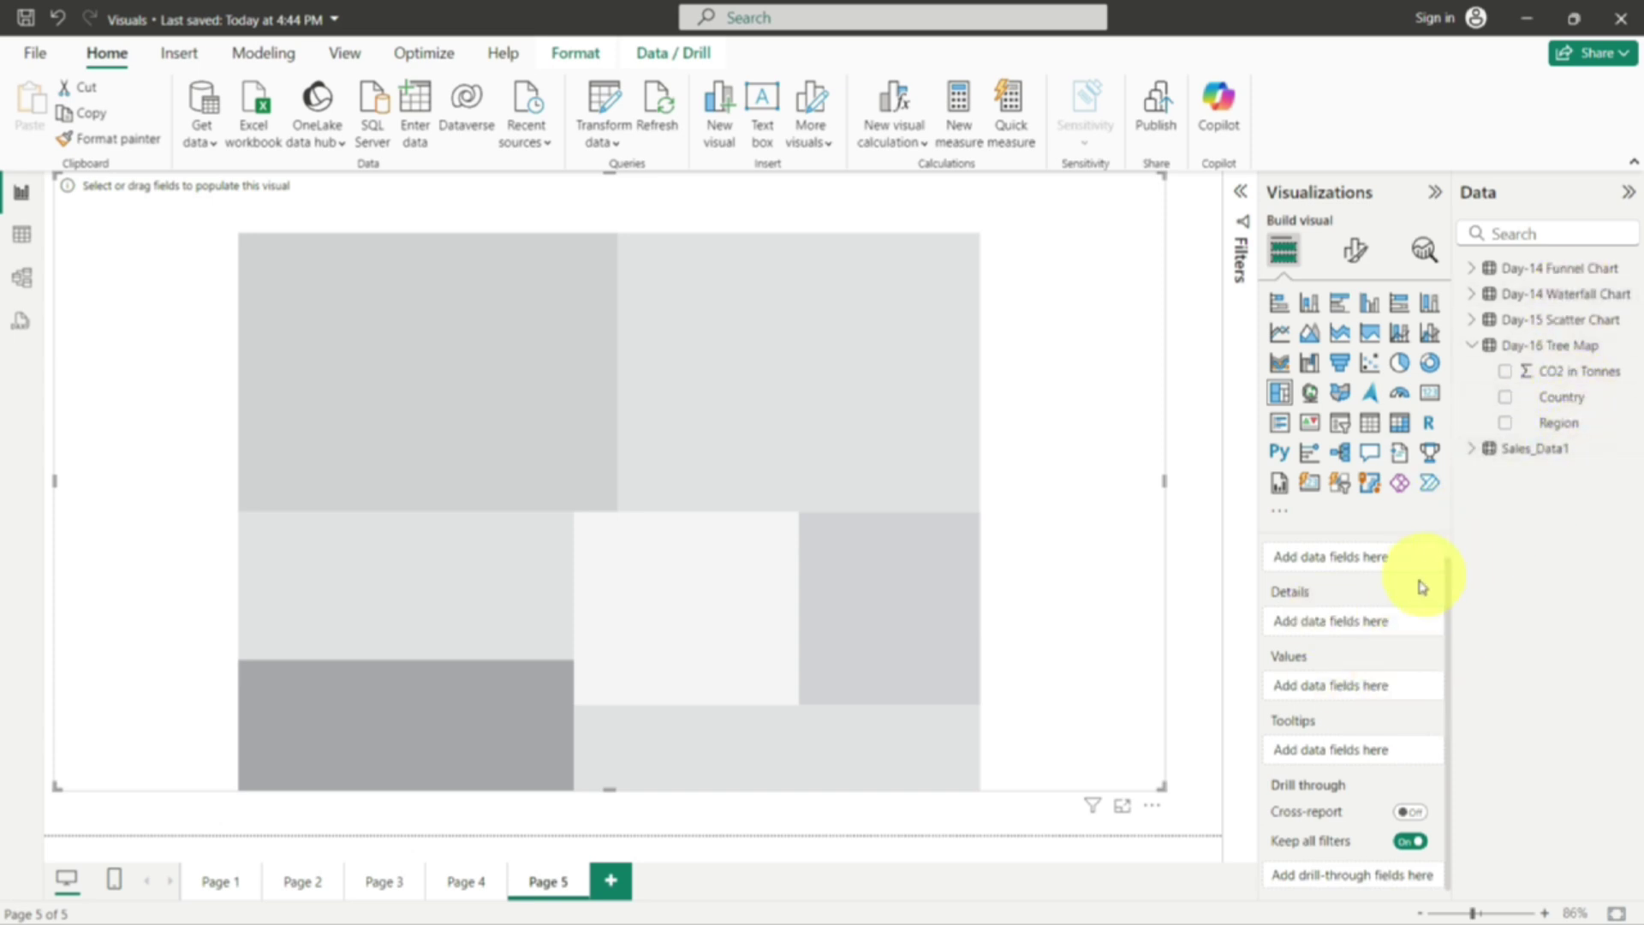
pyautogui.scroll(1, 1421, 587)
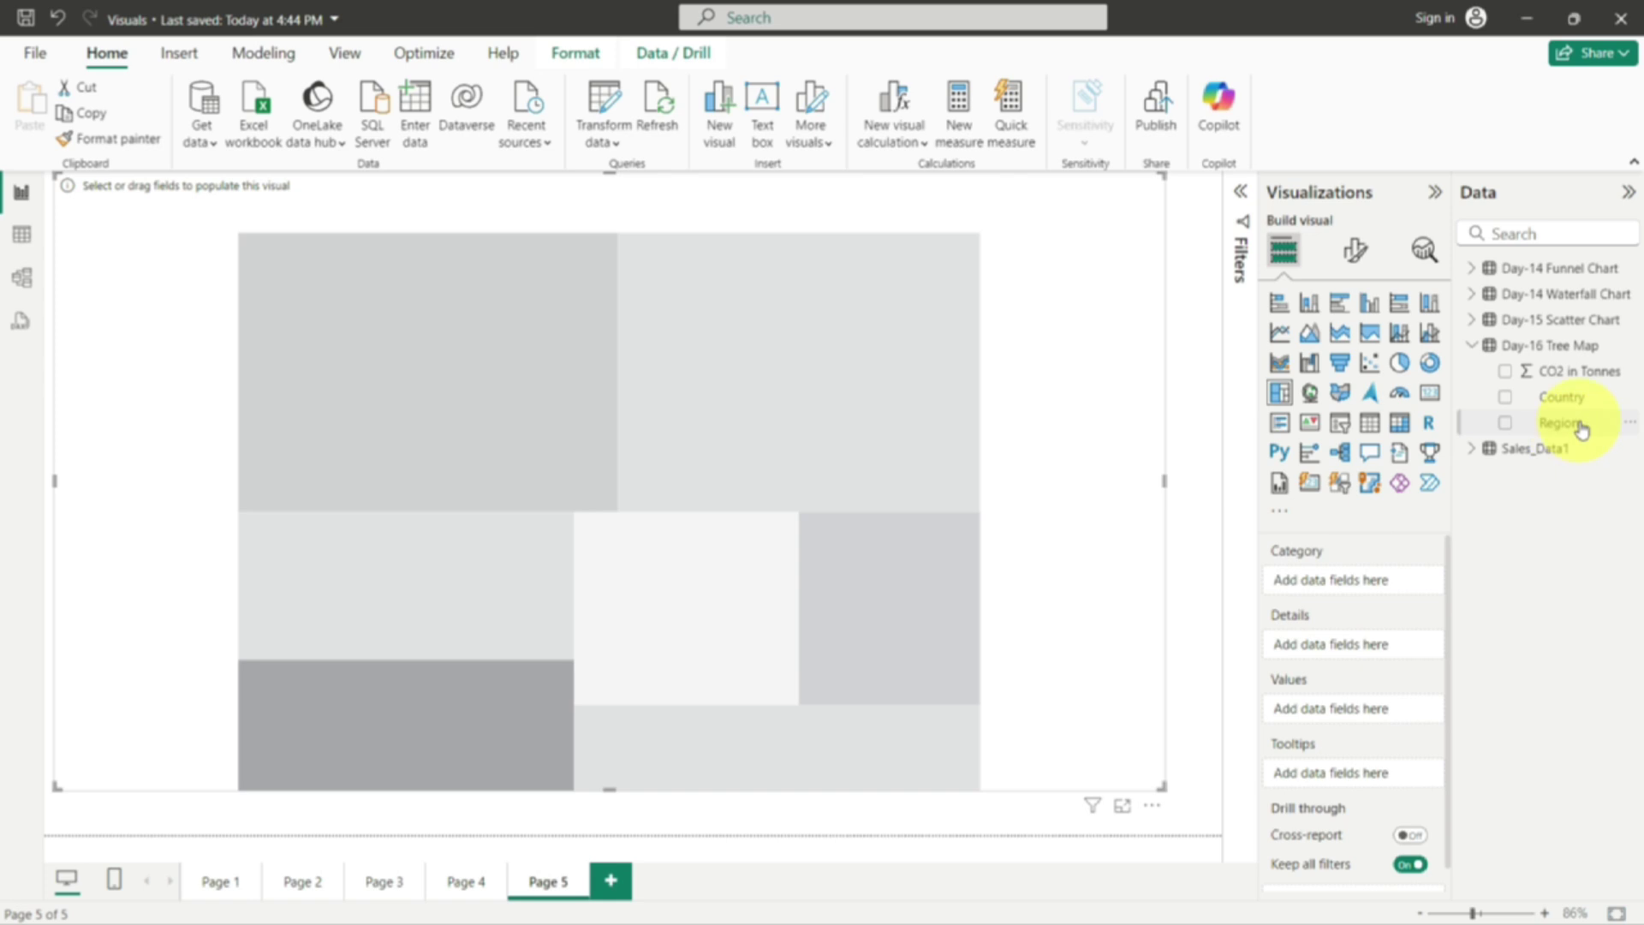
pyautogui.moveTo(1362, 582); pyautogui.dragTo(1364, 584)
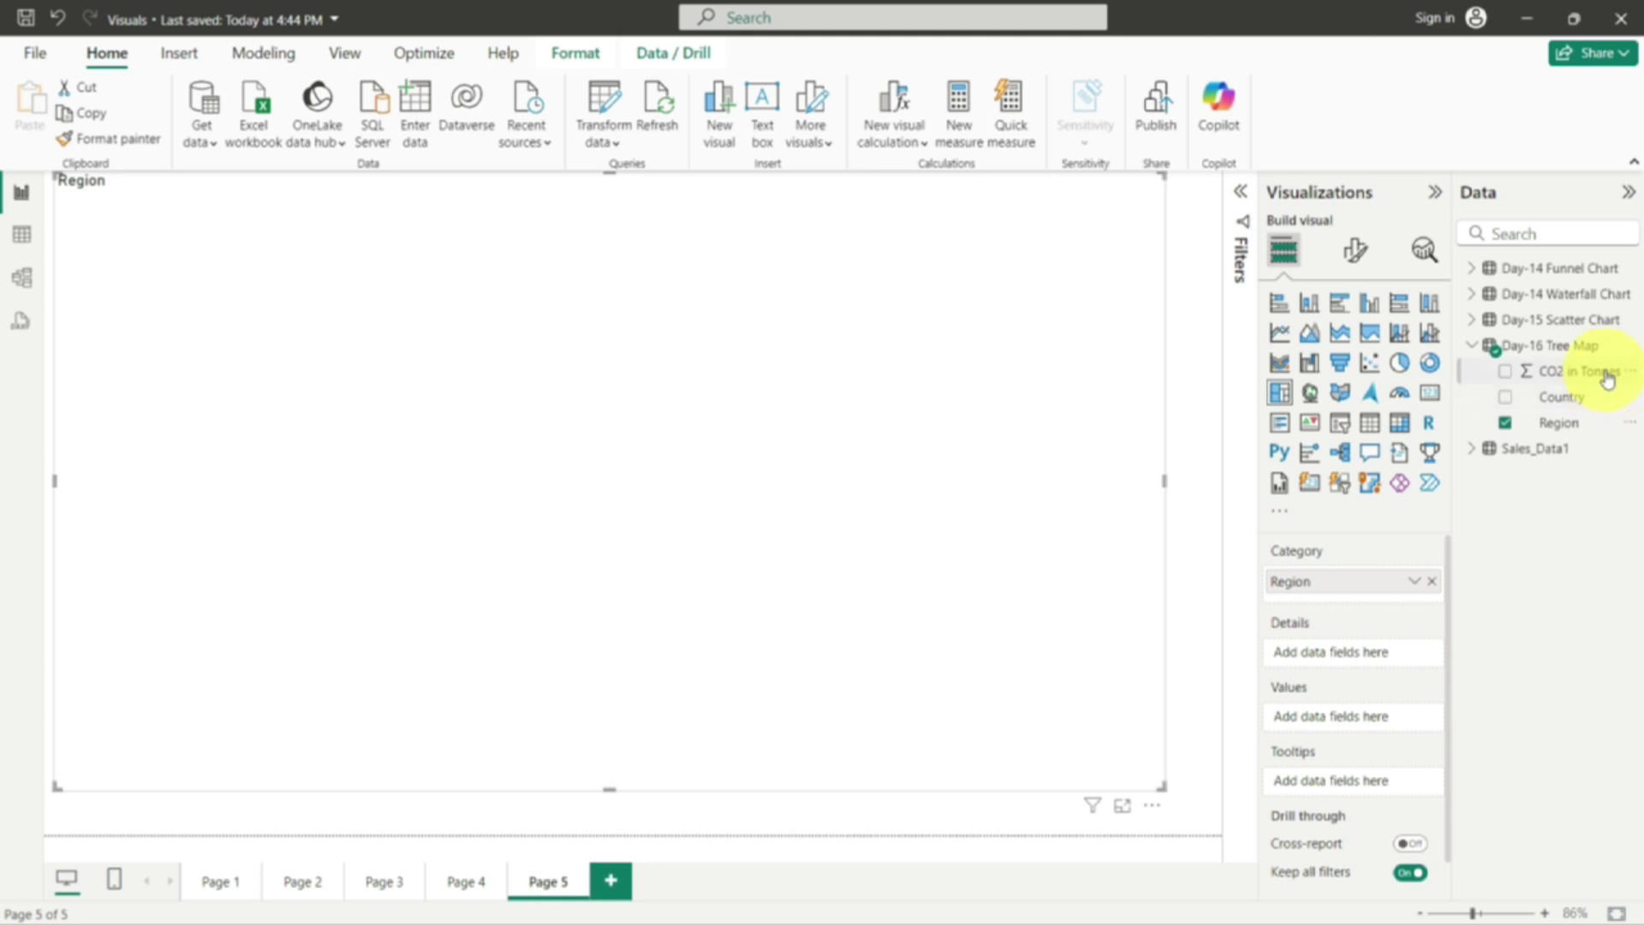
pyautogui.moveTo(1456, 670); pyautogui.dragTo(1382, 715)
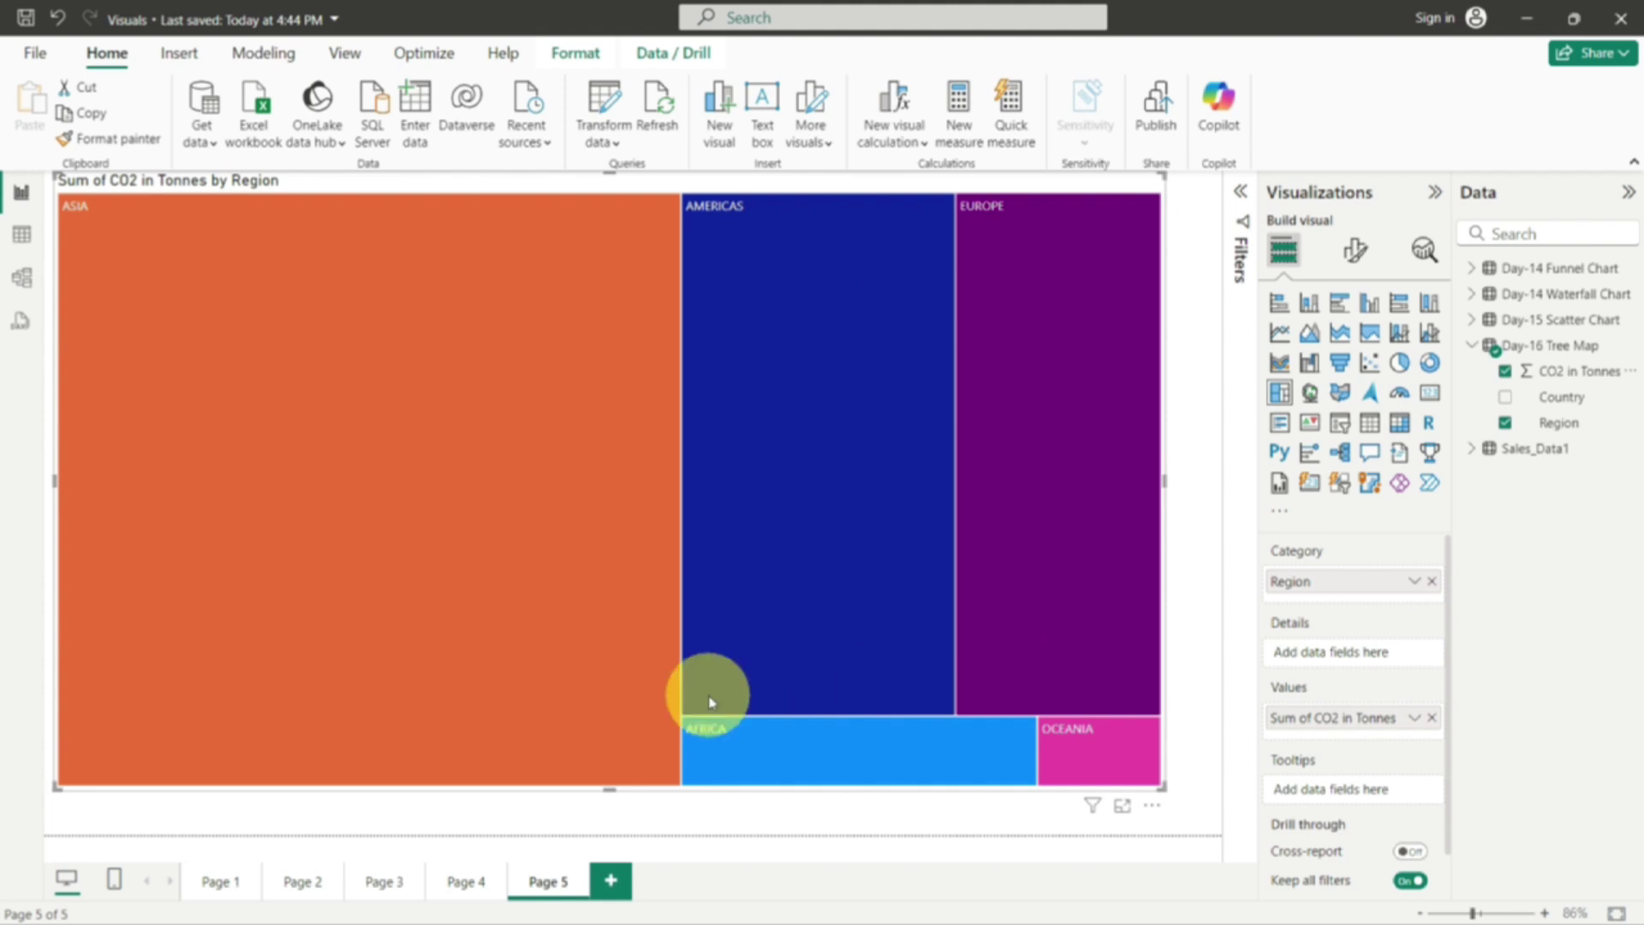
# Turn on the treemap's data labels and format their values as bold at font size 12
pyautogui.moveTo(565, 687)
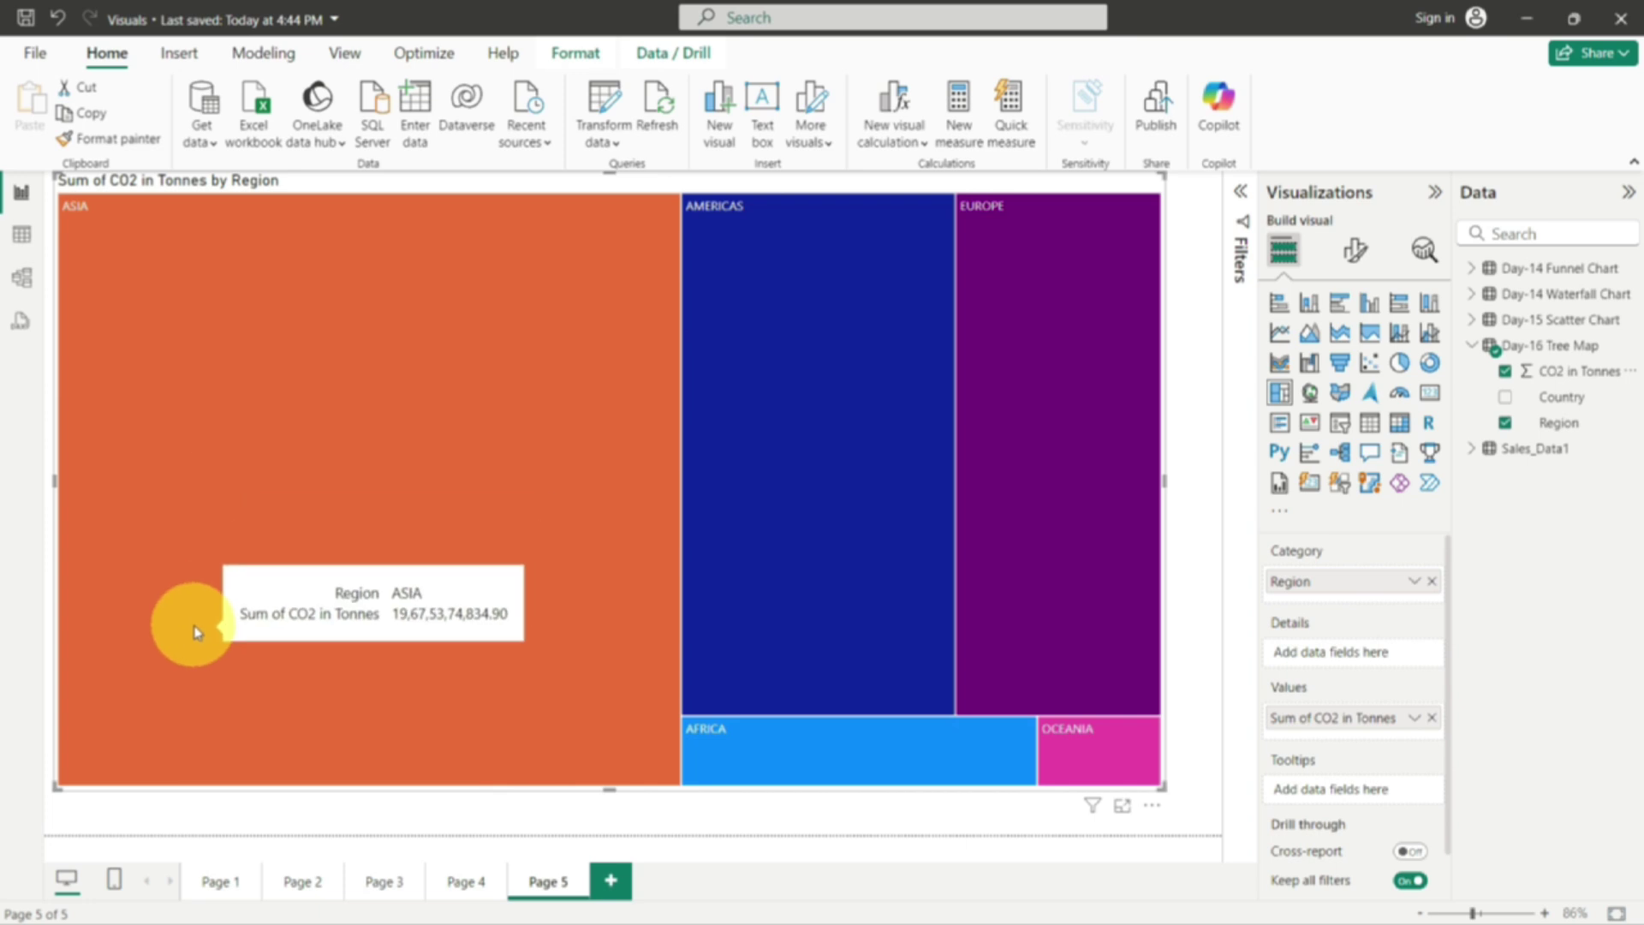
pyautogui.click(1354, 250)
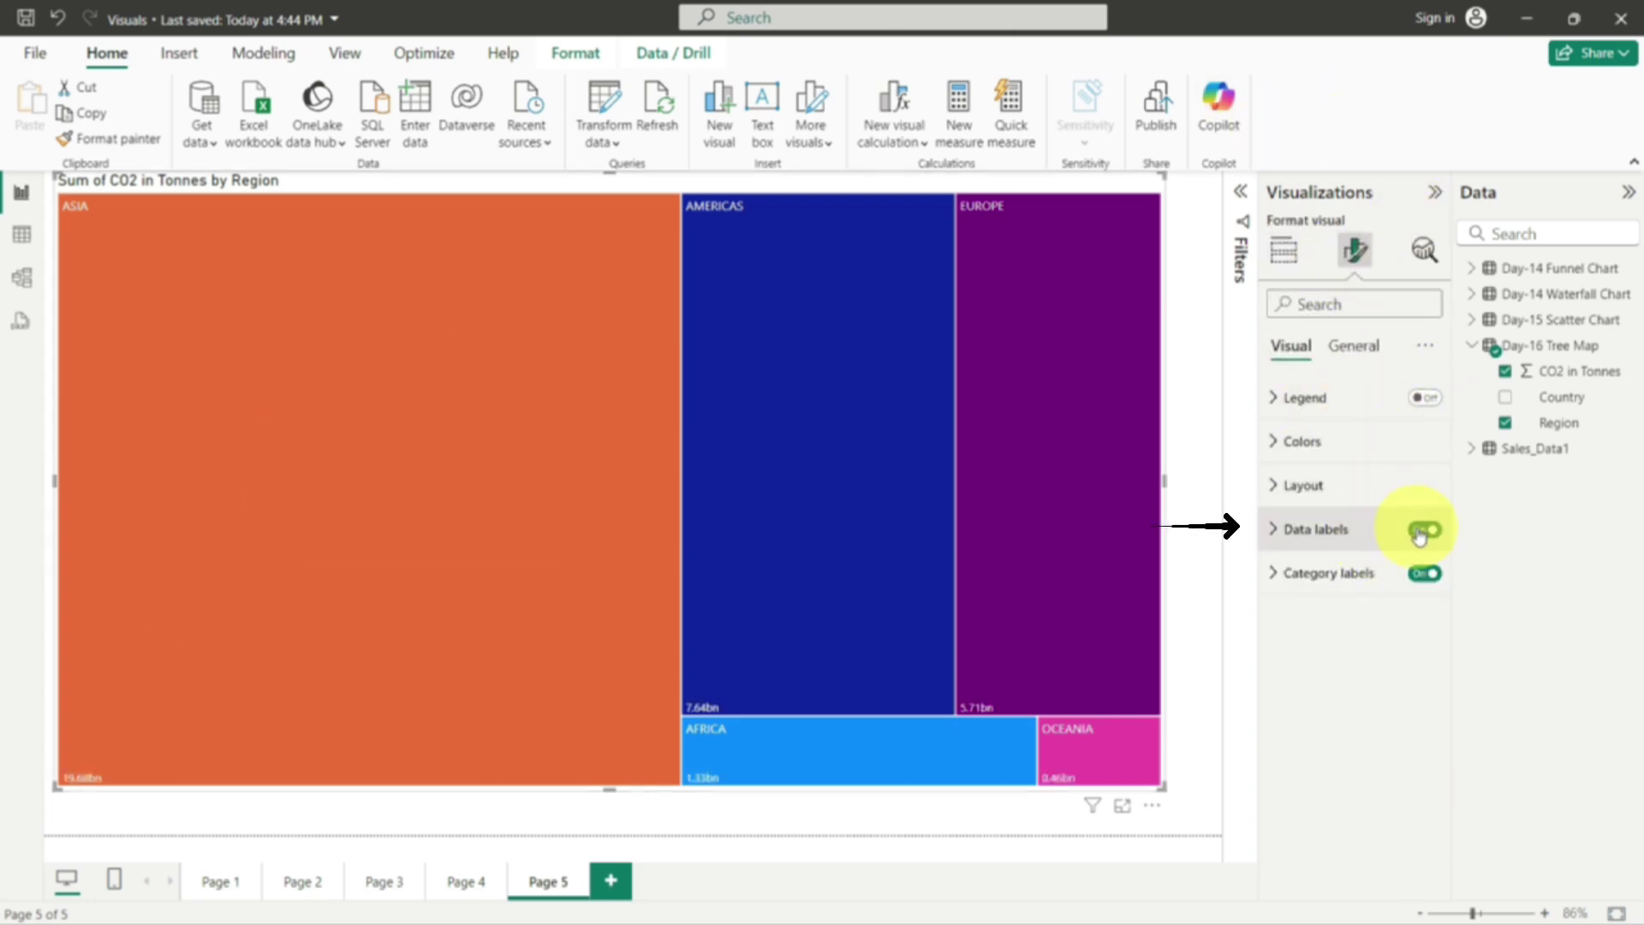
pyautogui.moveTo(480, 638)
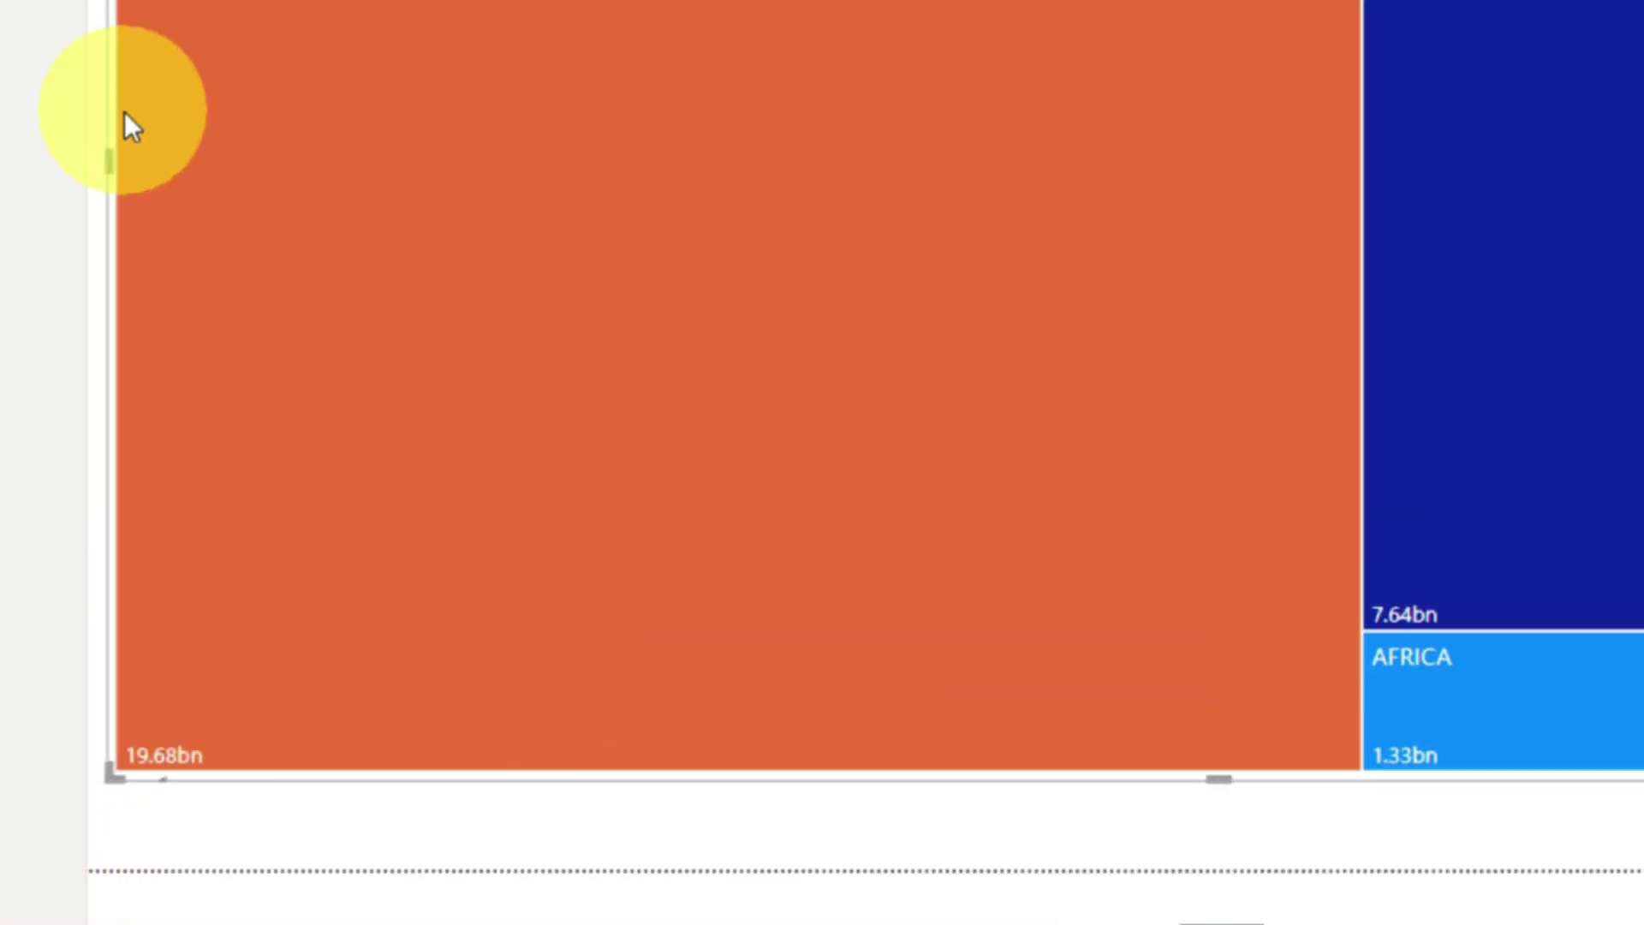
pyautogui.moveTo(137, 778)
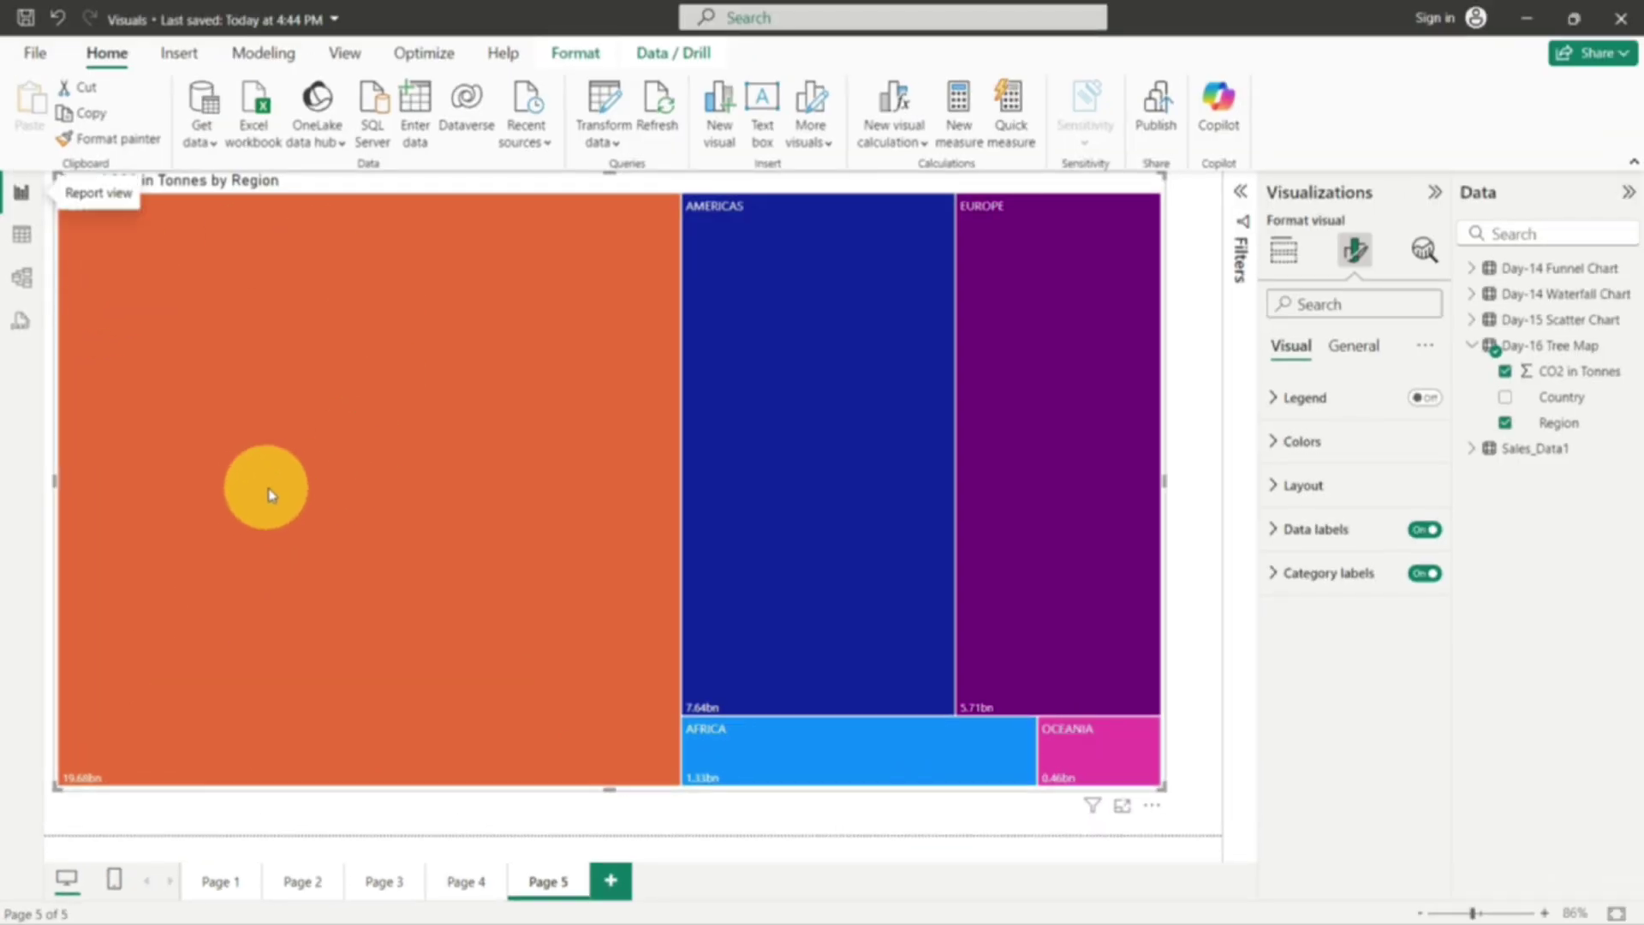
pyautogui.click(1300, 541)
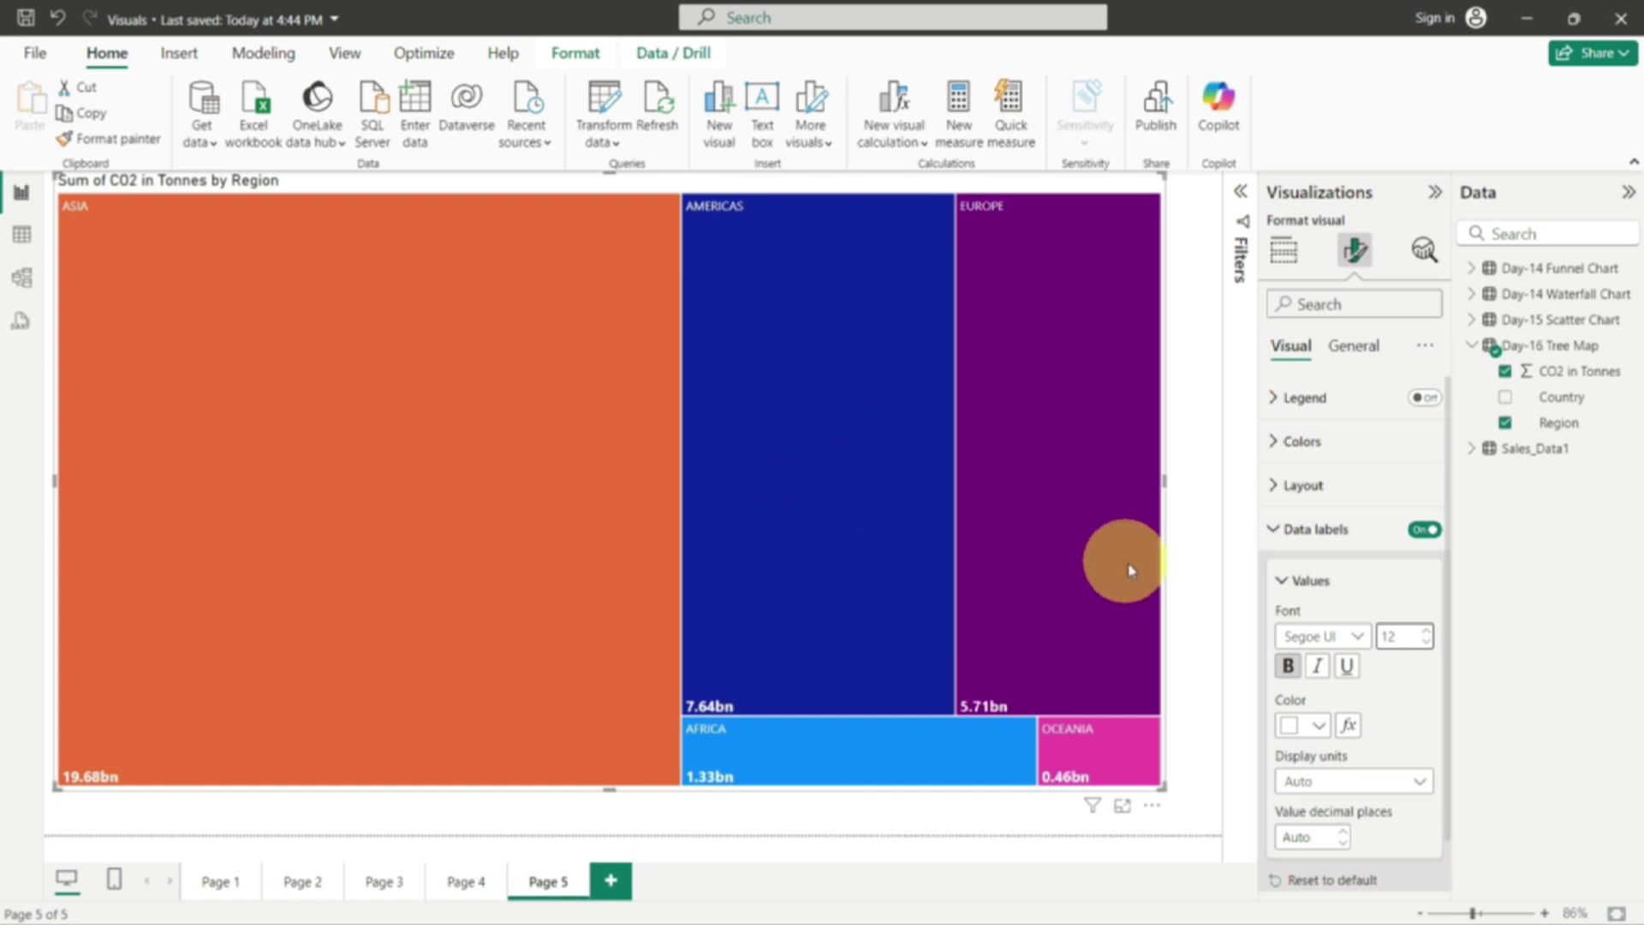
pyautogui.scroll(-1, 1423, 588)
pyautogui.scroll(1, 1420, 587)
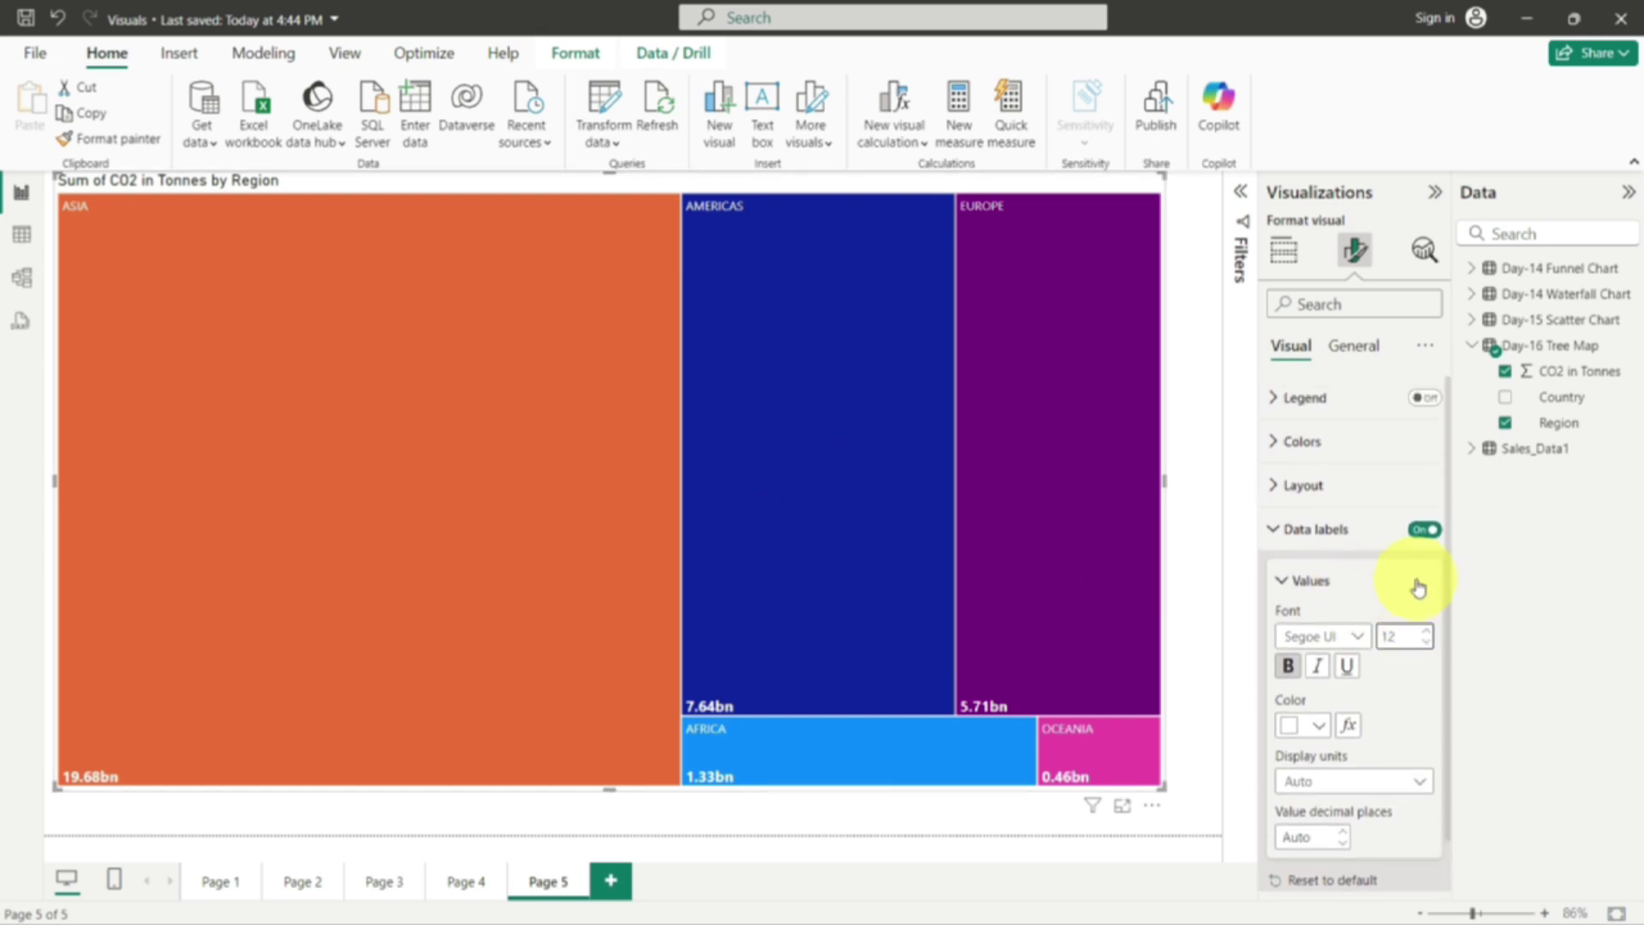
pyautogui.click(1267, 528)
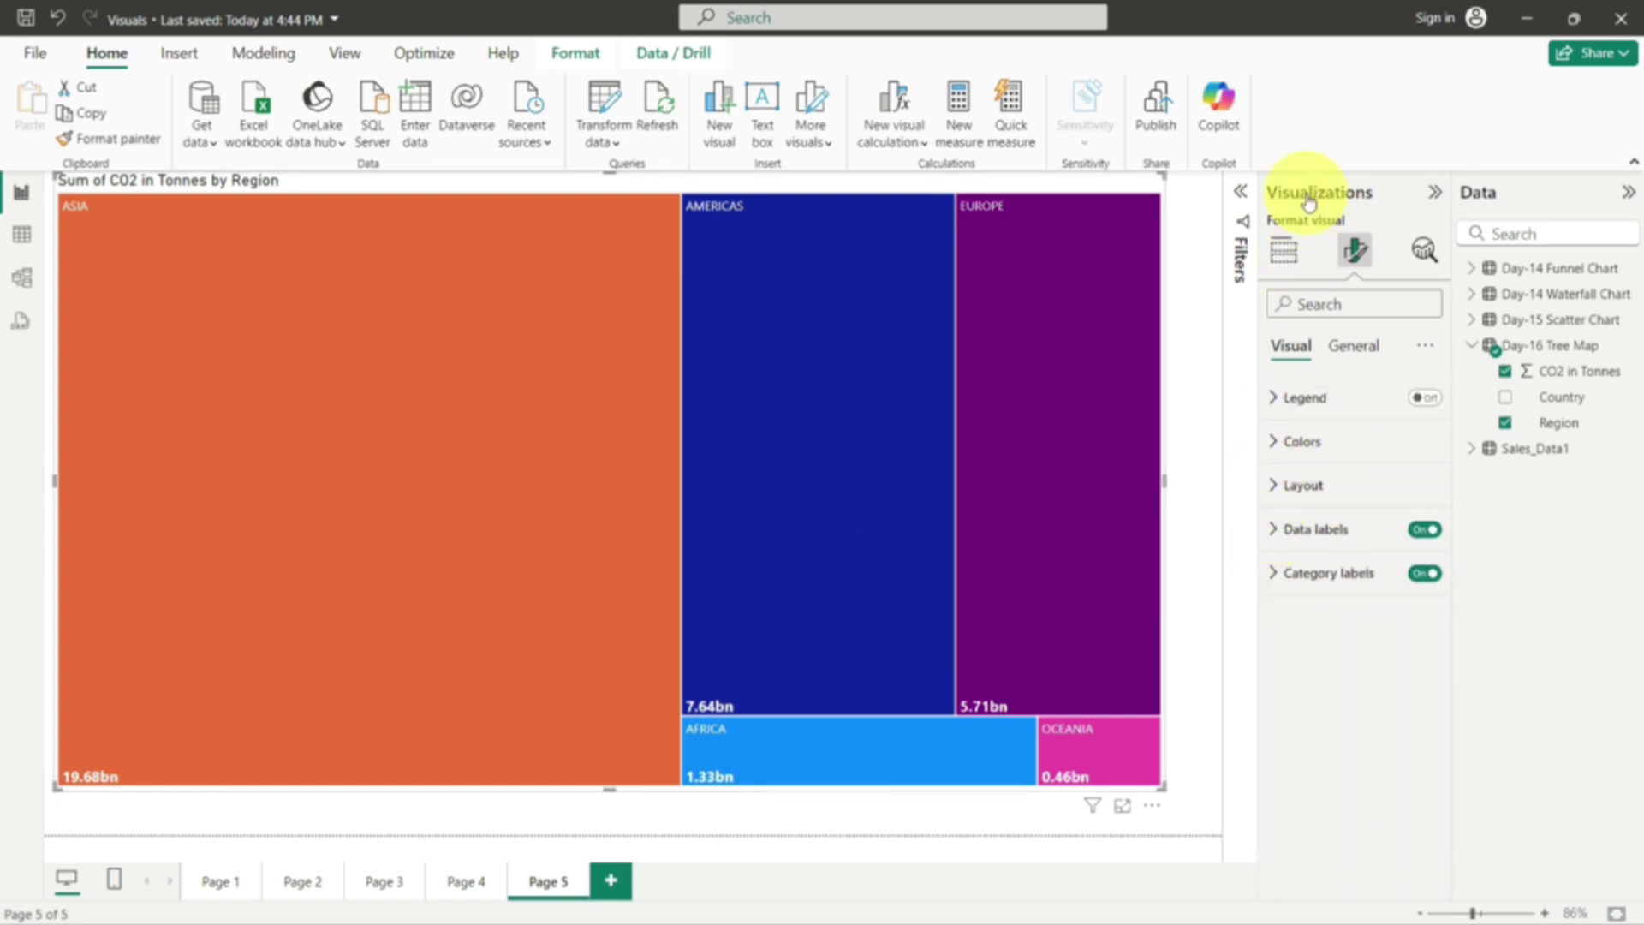
# Add Country to the treemap's Details to subdivide each region by country
pyautogui.click(1282, 268)
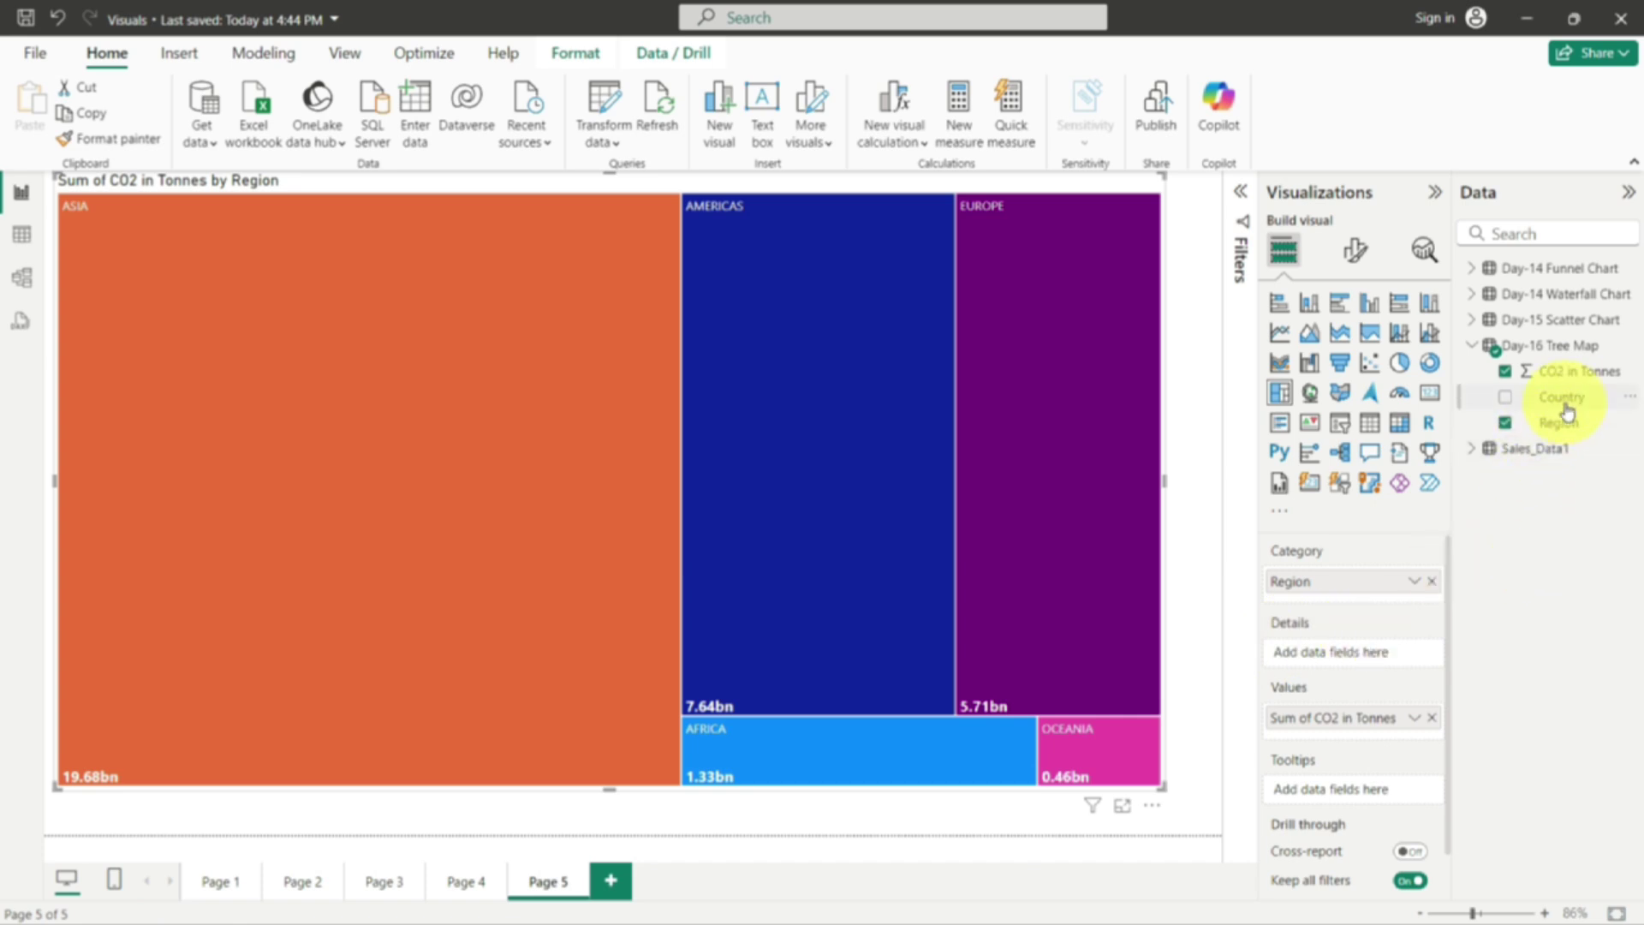
pyautogui.moveTo(1345, 685); pyautogui.dragTo(1323, 655)
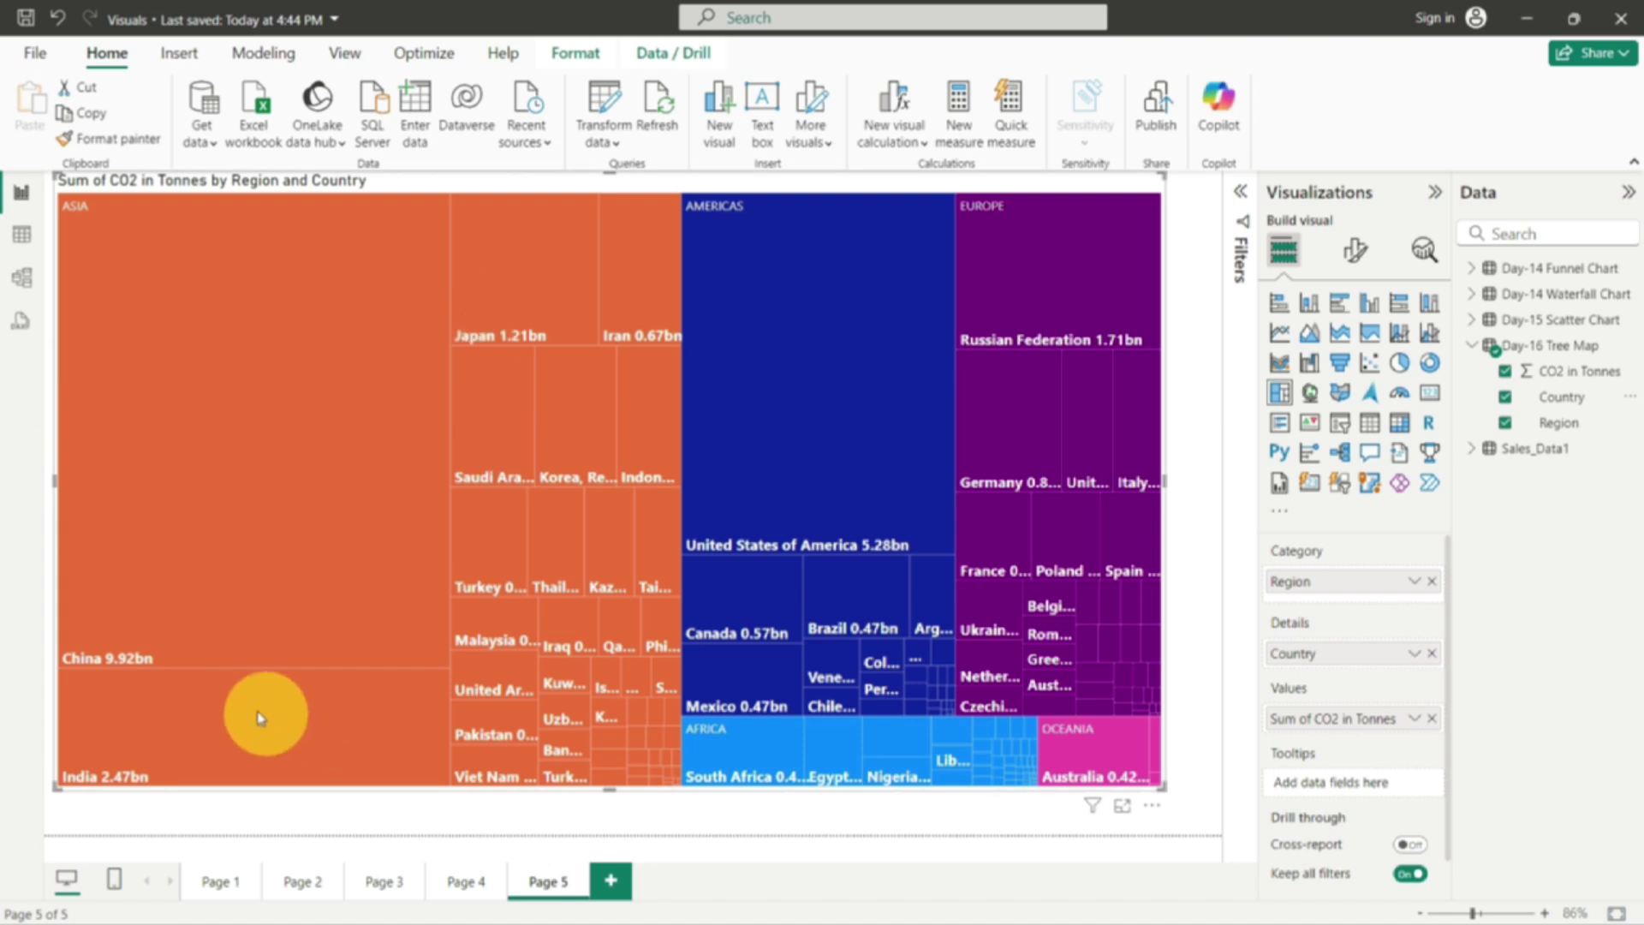
# Examine the country tiles and their CO2 tooltips across the treemap's regions
pyautogui.moveTo(219, 775)
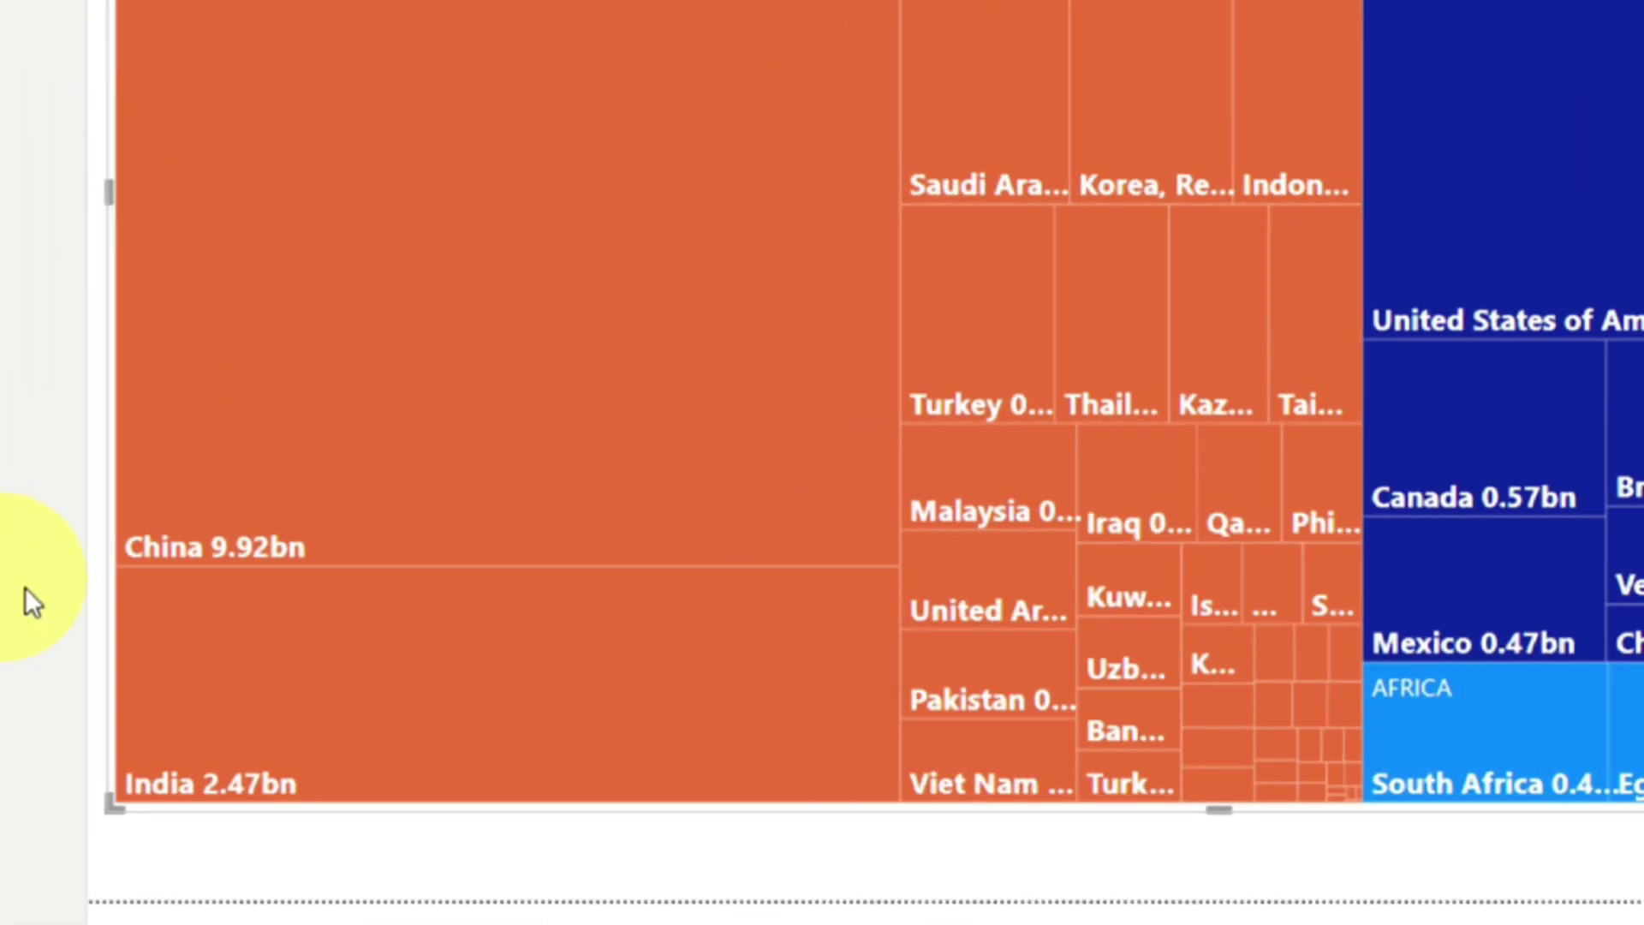
pyautogui.moveTo(171, 795)
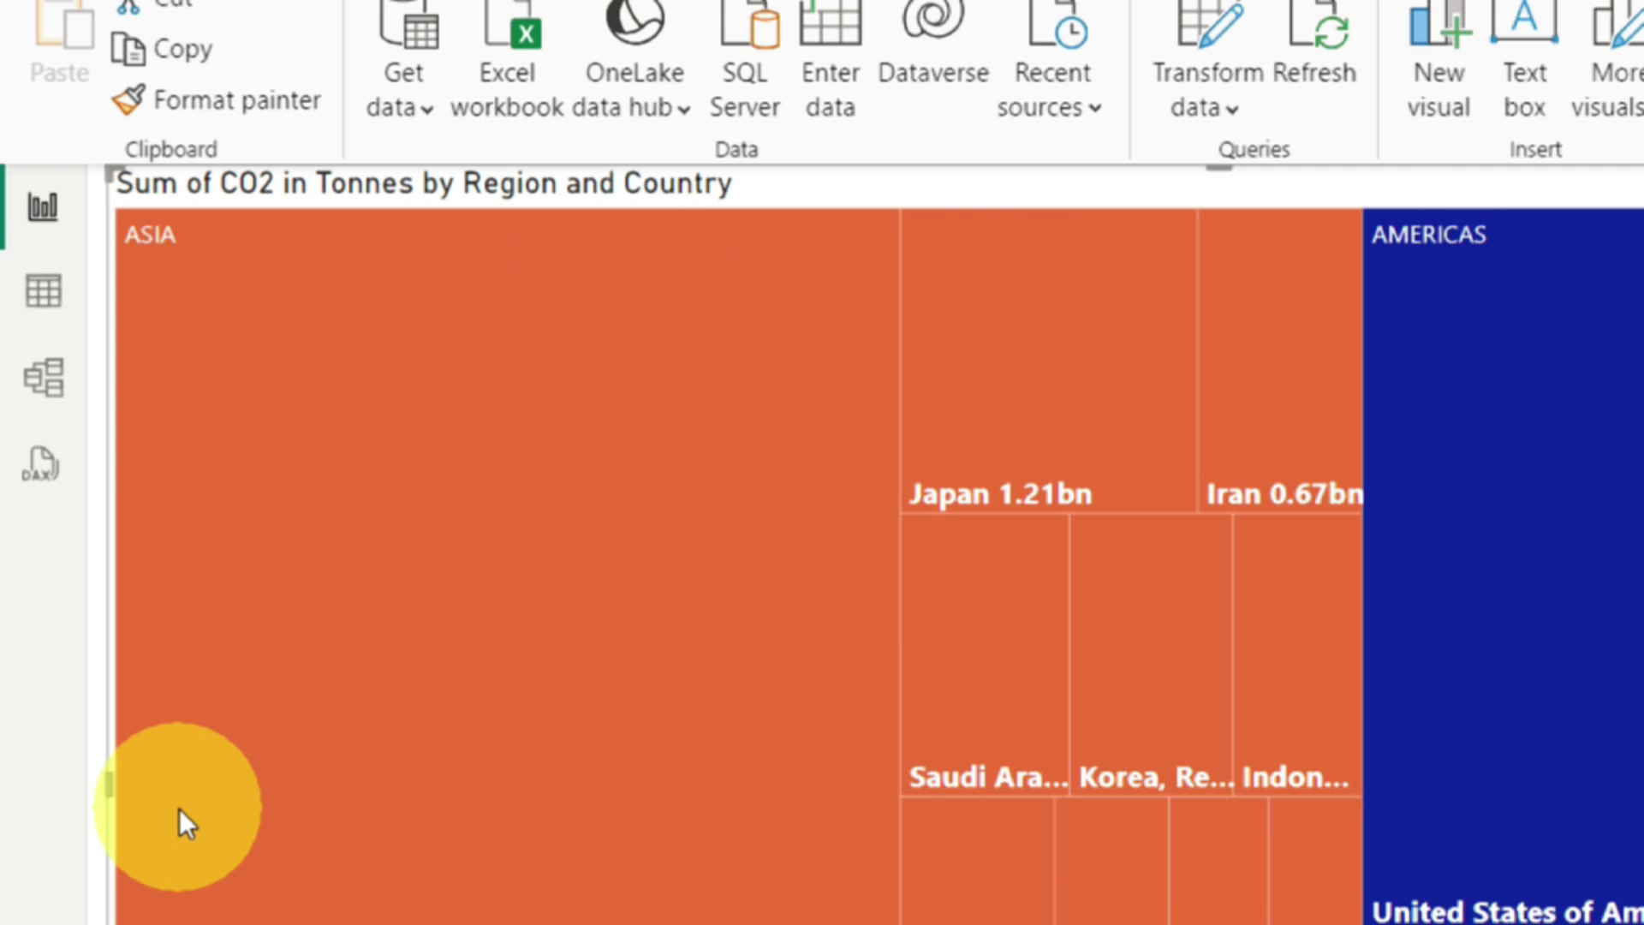
pyautogui.moveTo(368, 742)
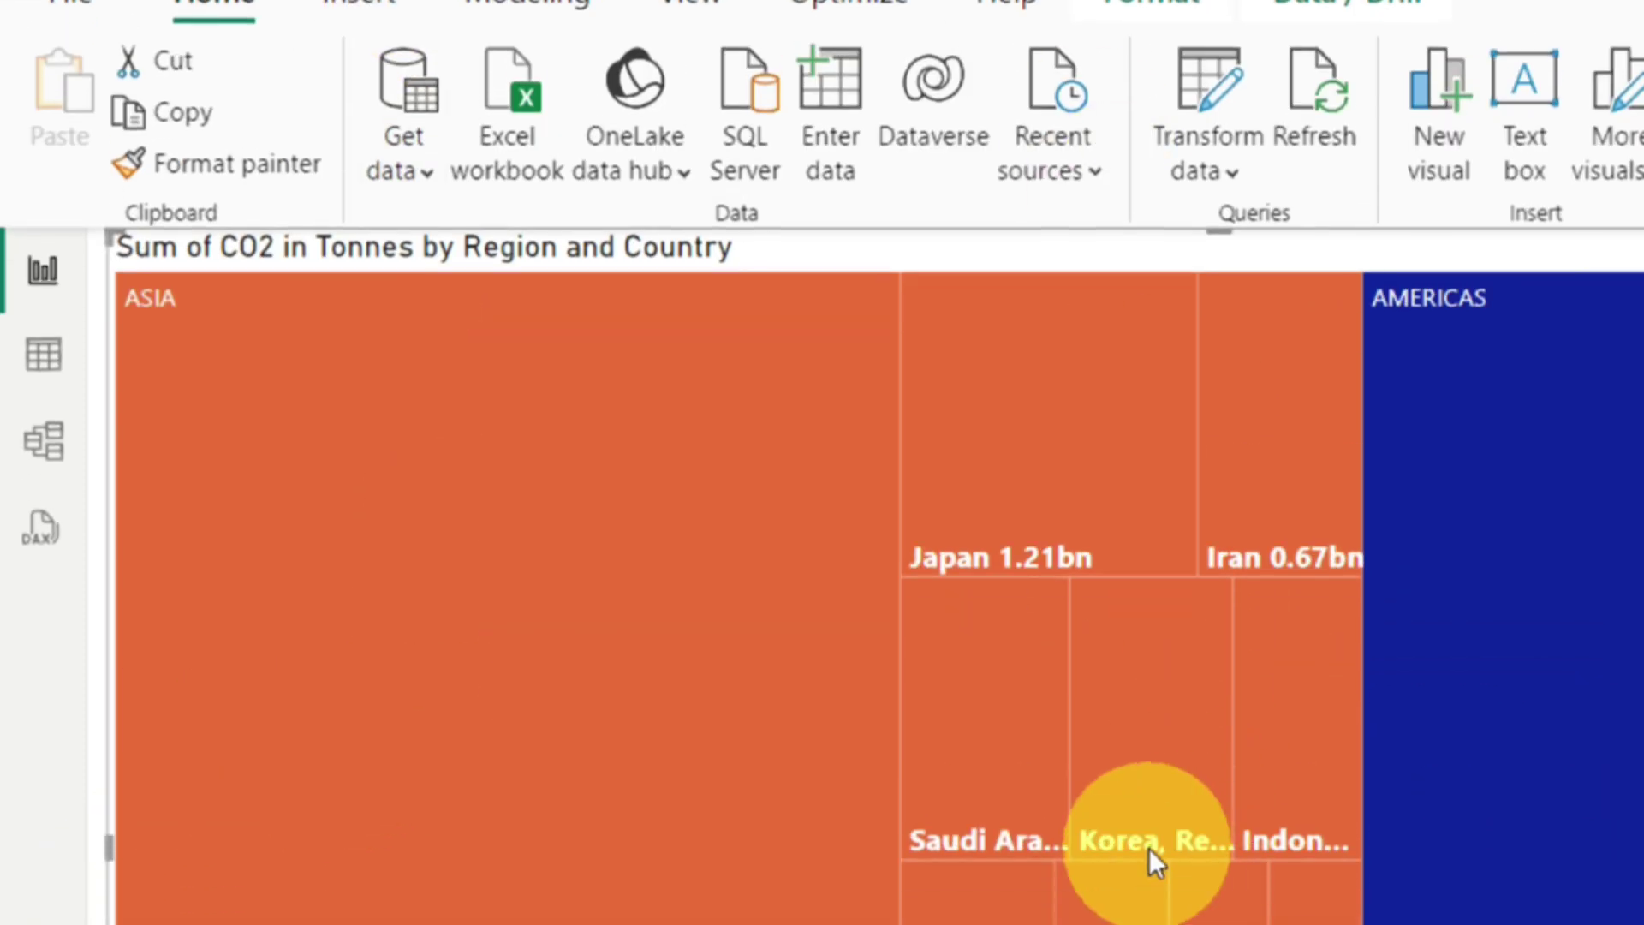
pyautogui.moveTo(988, 393)
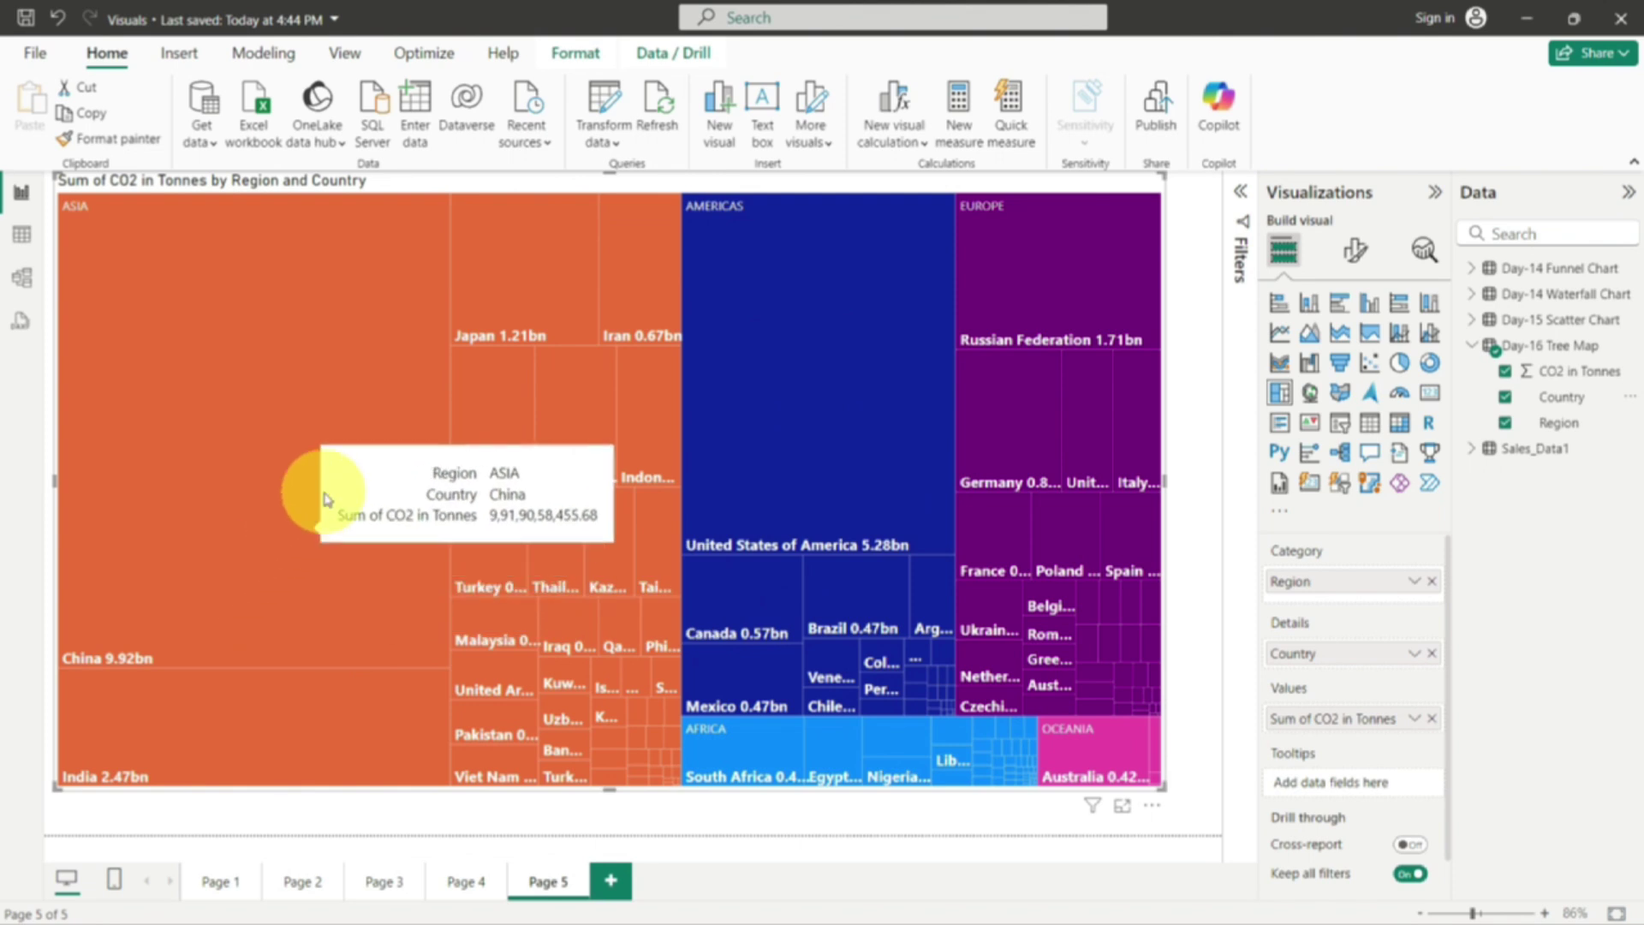
pyautogui.moveTo(697, 293)
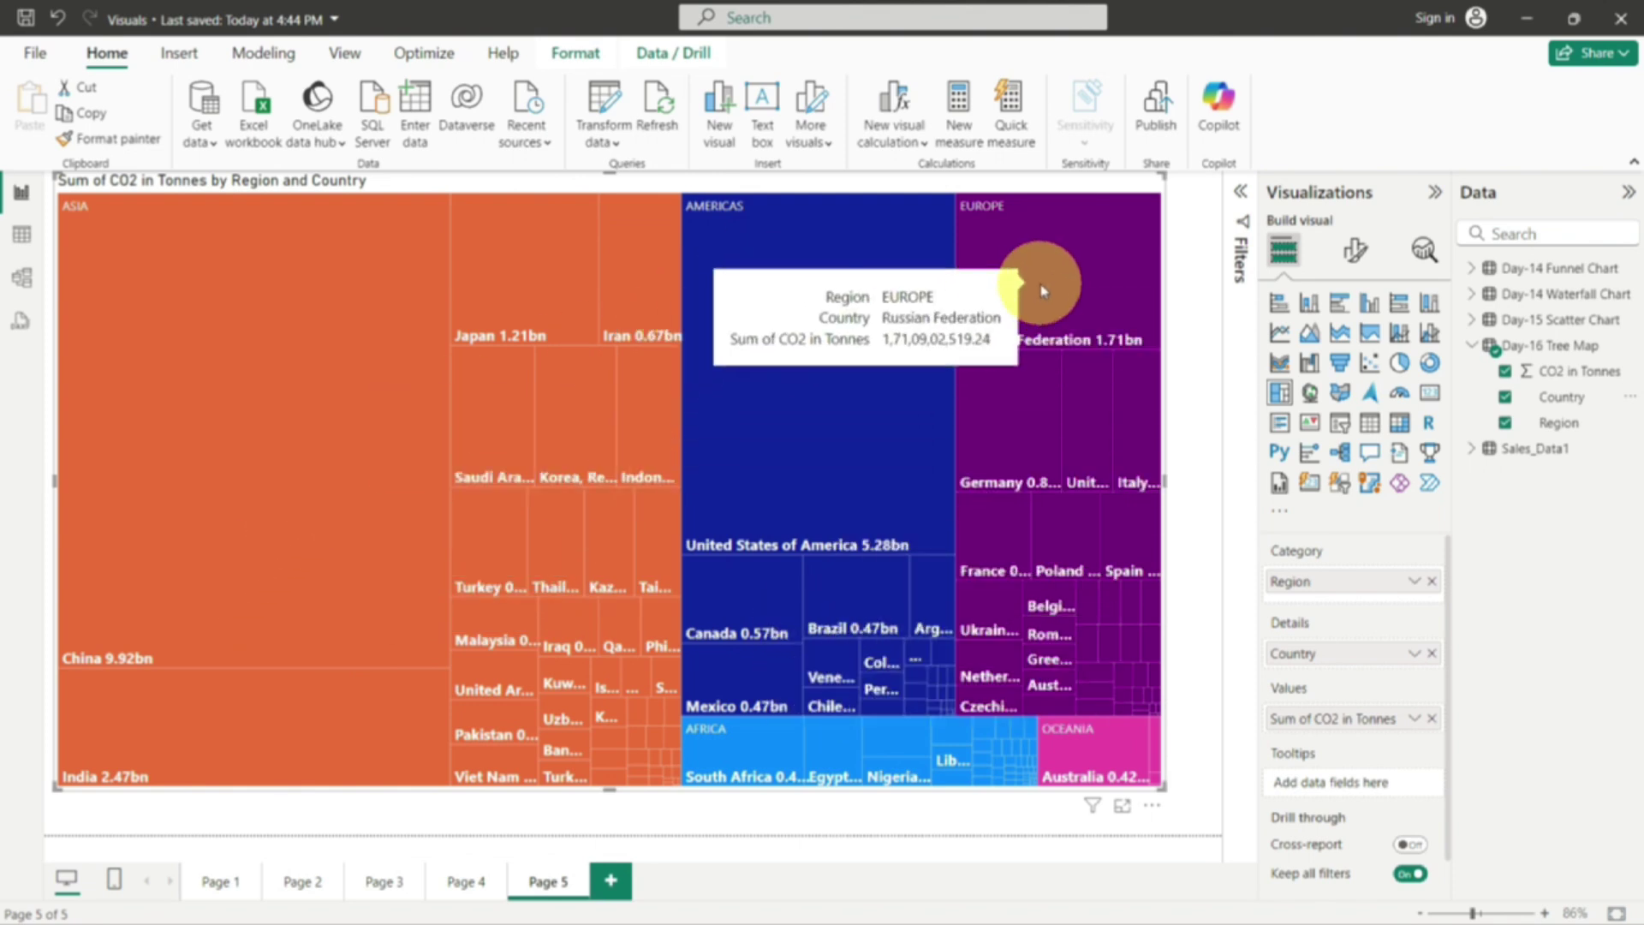
pyautogui.moveTo(1166, 783)
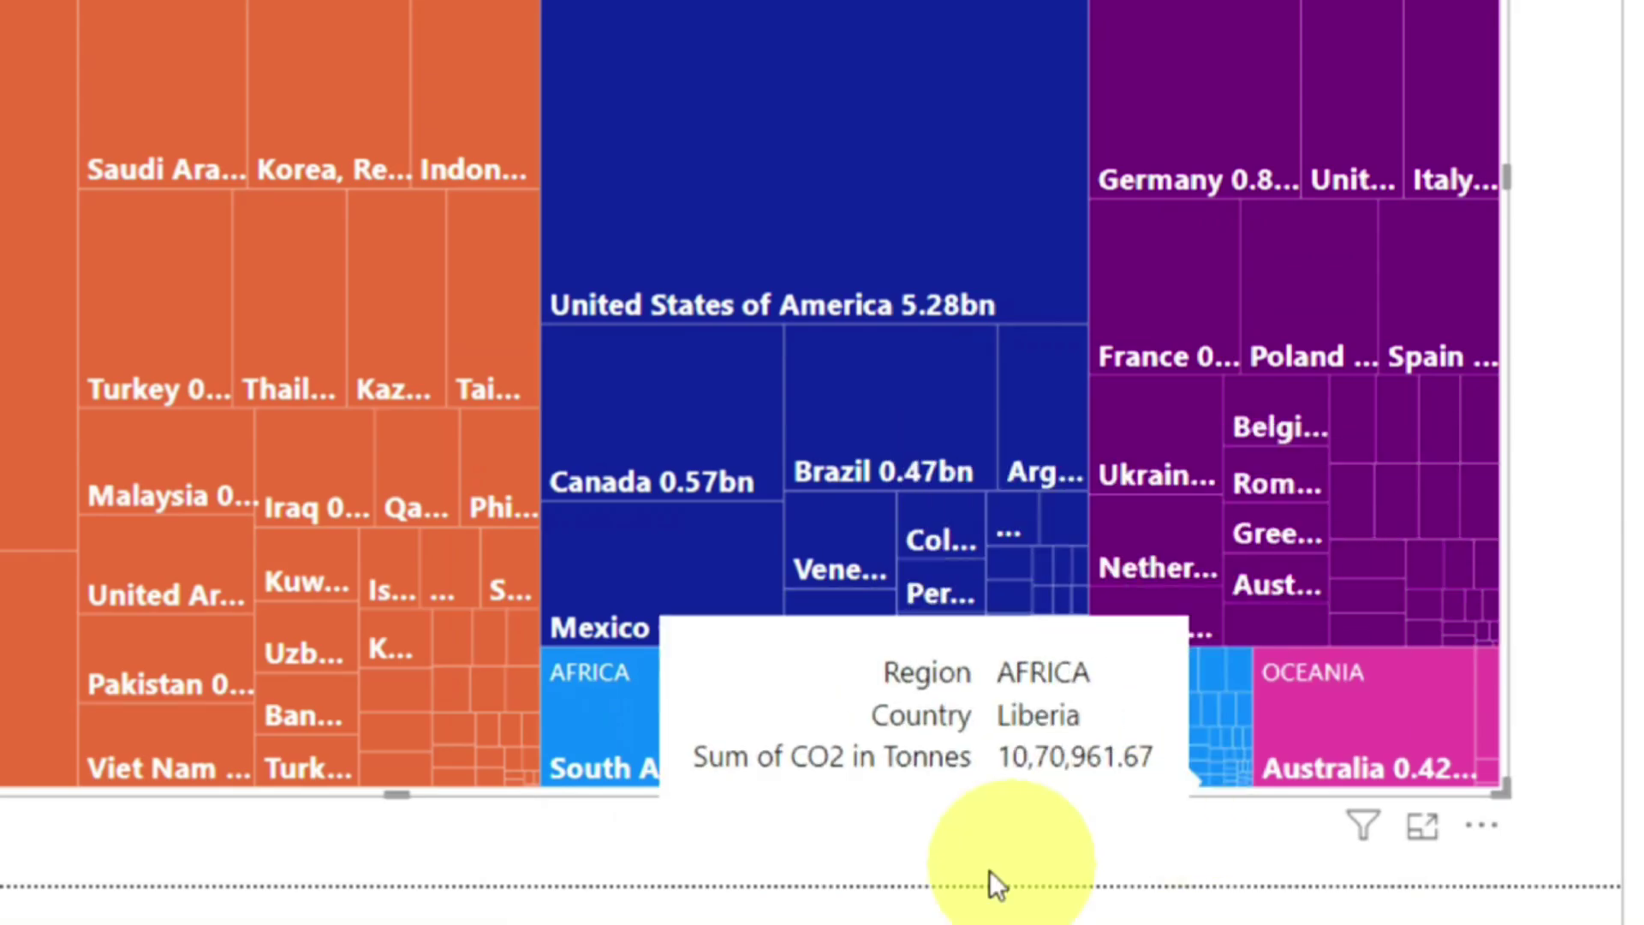
pyautogui.moveTo(967, 772)
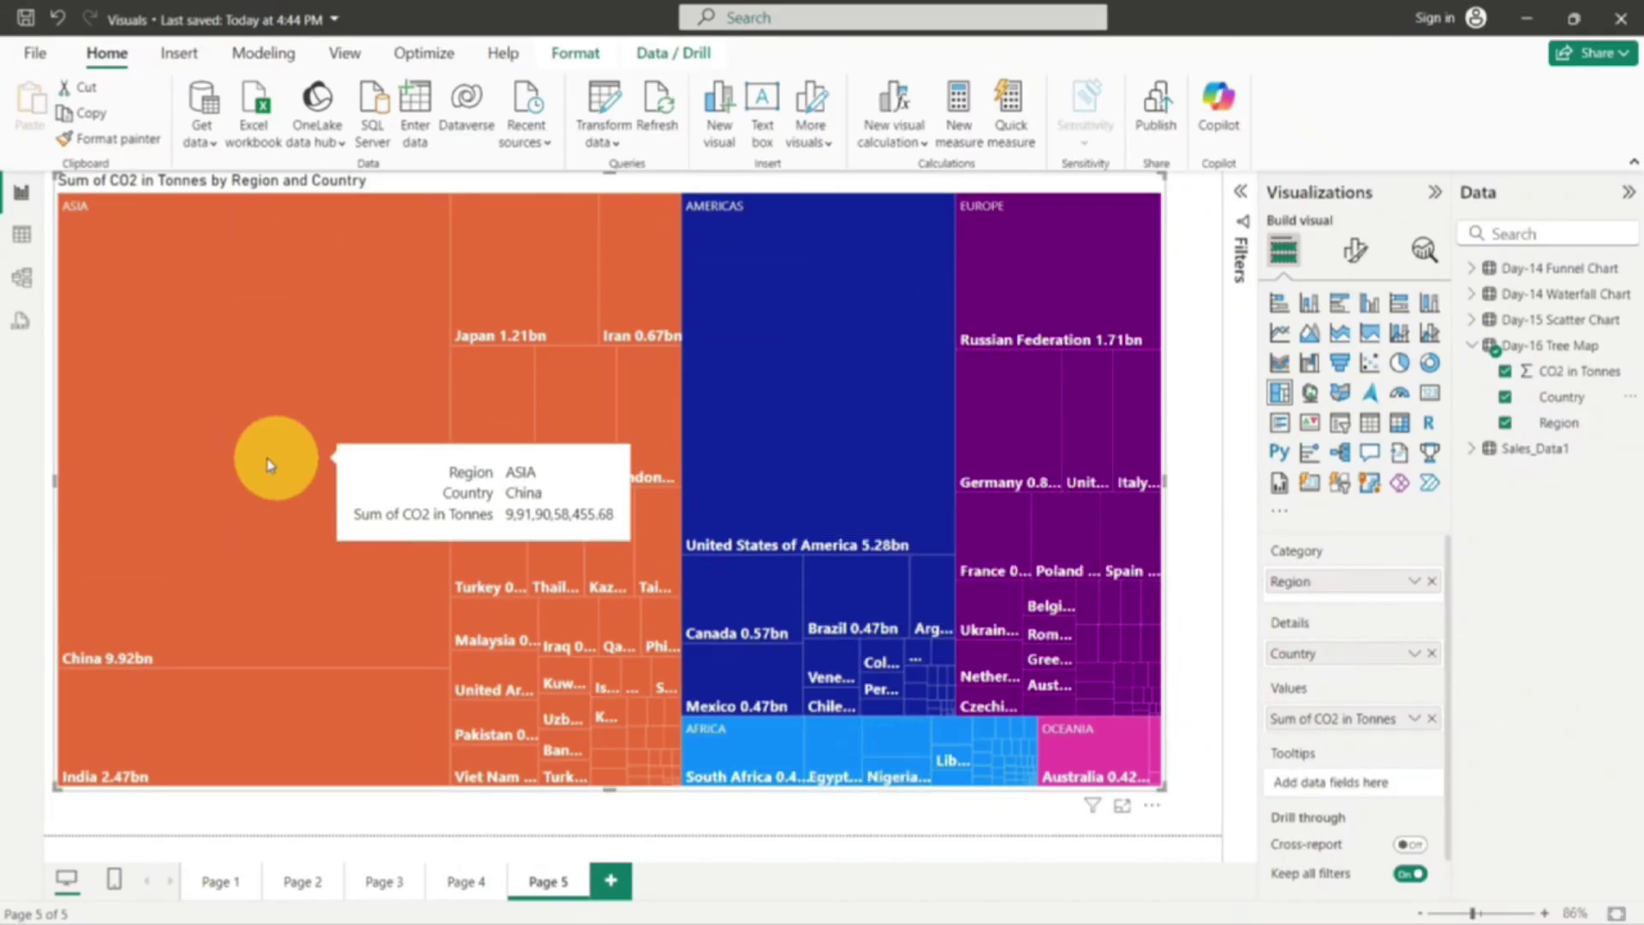
pyautogui.moveTo(504, 532)
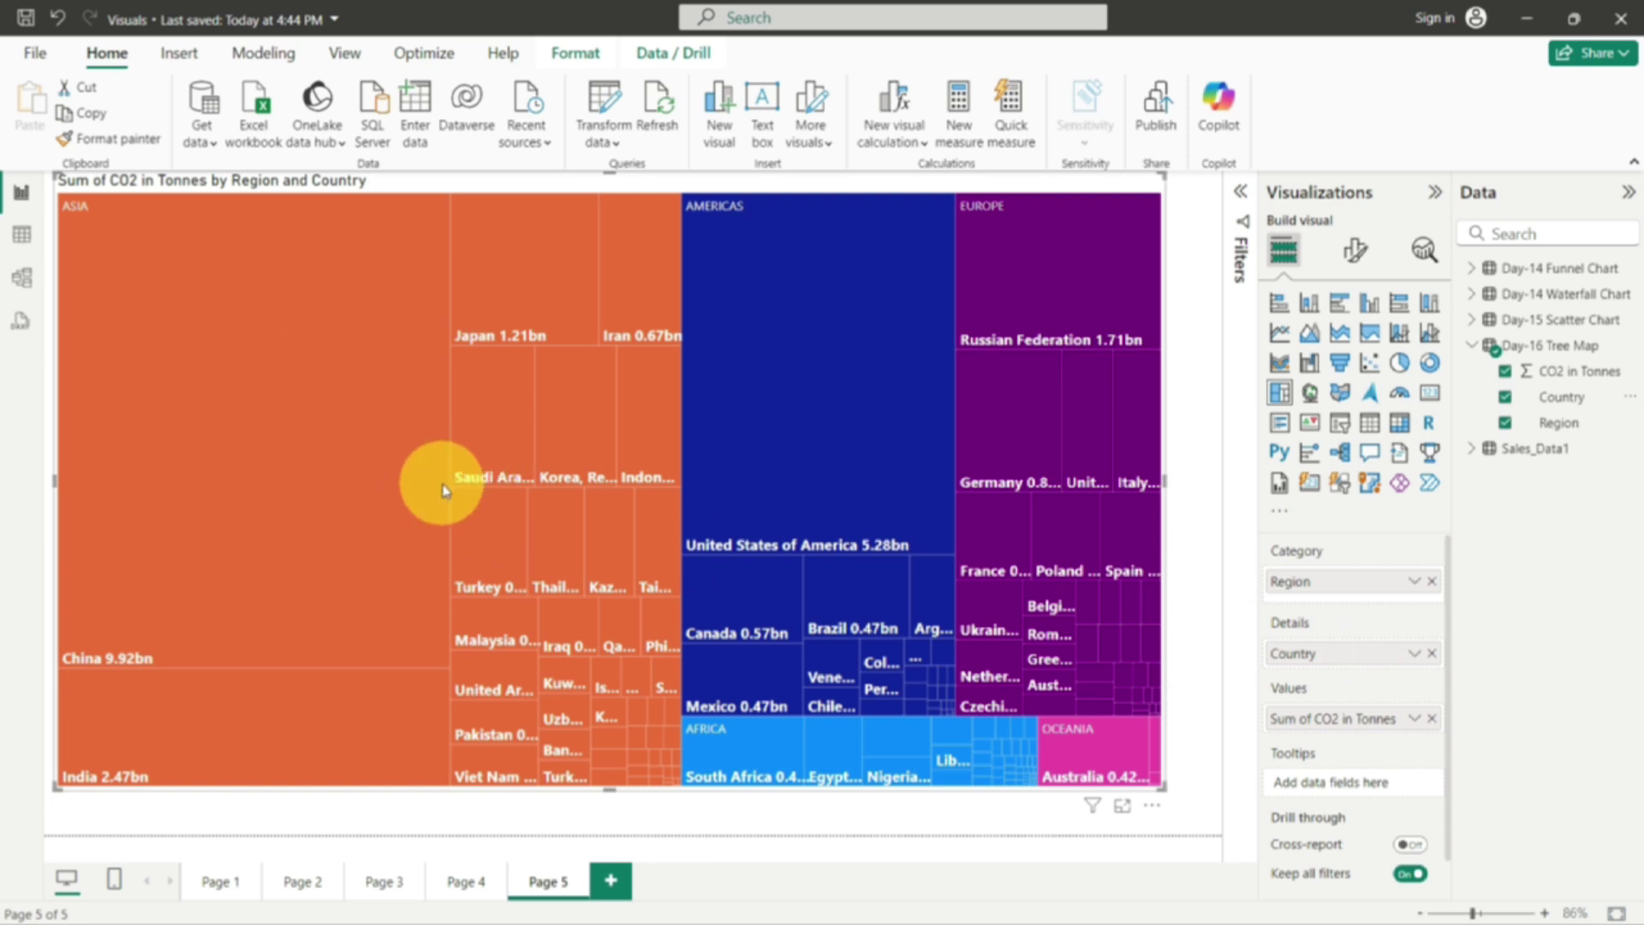
pyautogui.moveTo(321, 510)
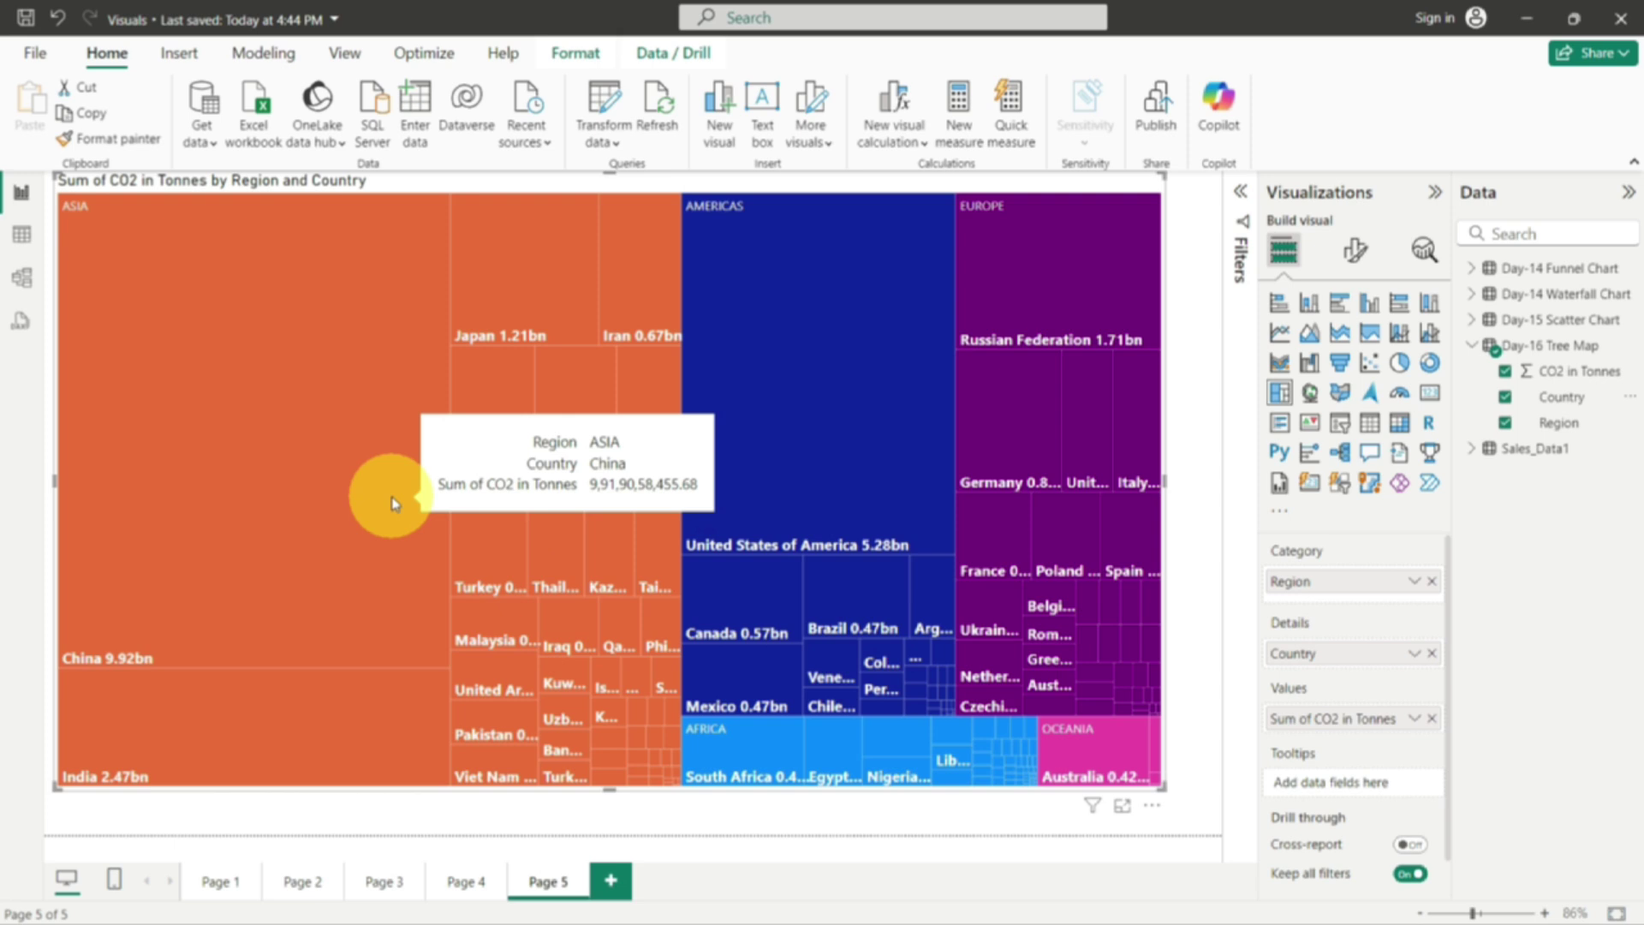
# Add a new report page and load the Day 16 Map Chart table from "Day- 16 - Data For Map Chart.xlsx"
pyautogui.click(603, 886)
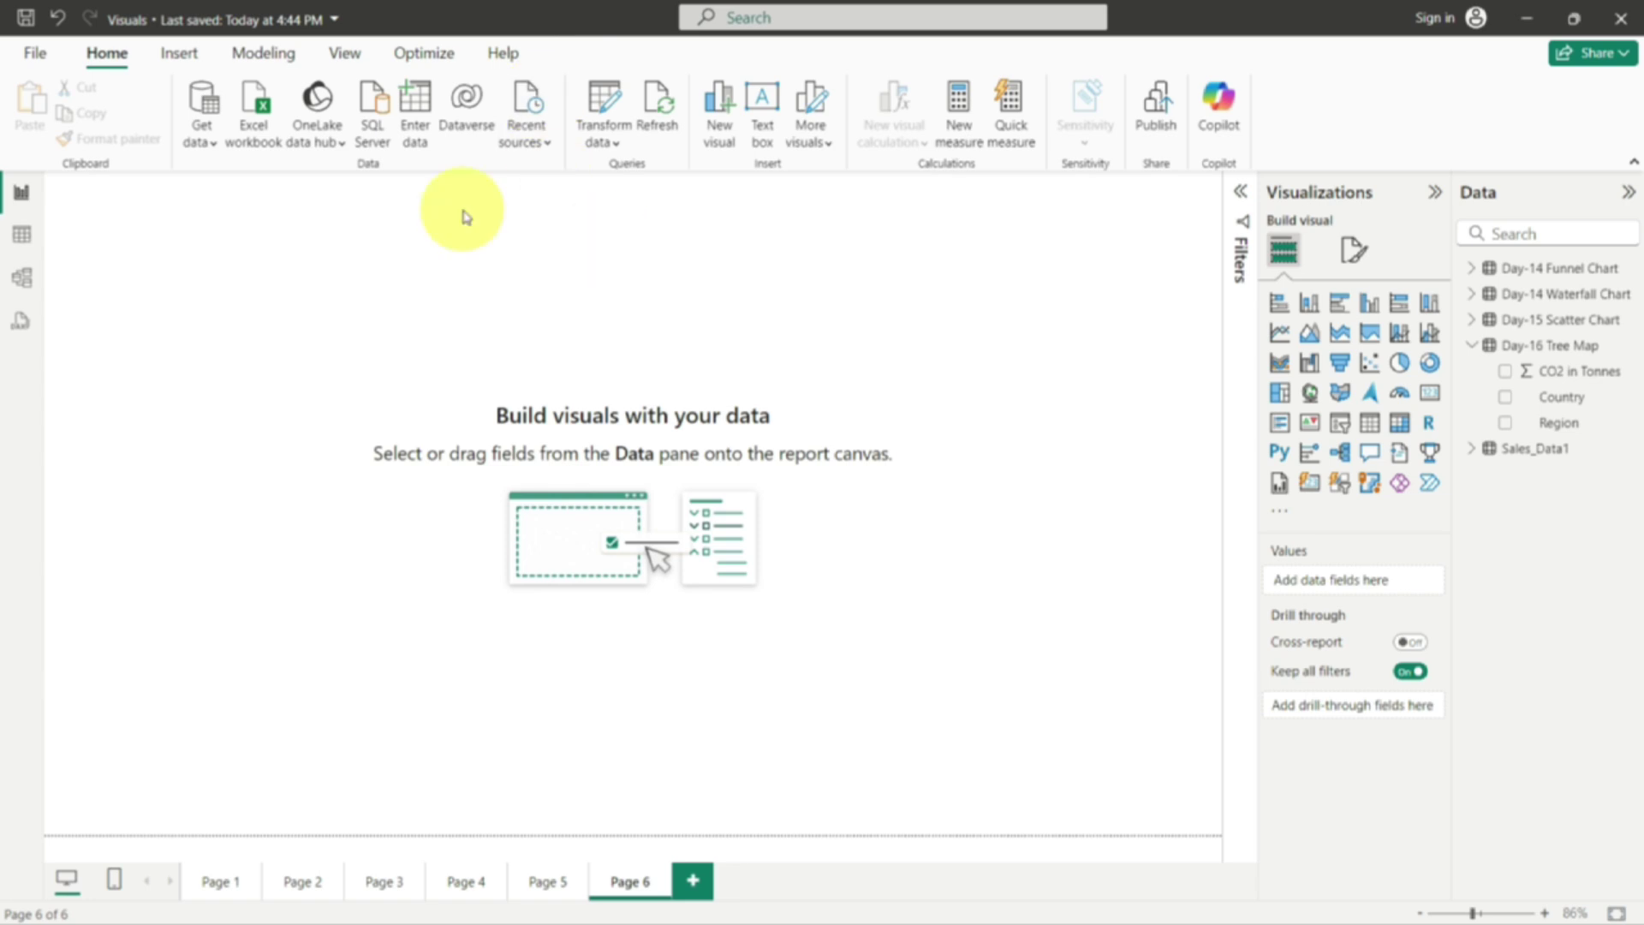
pyautogui.click(262, 112)
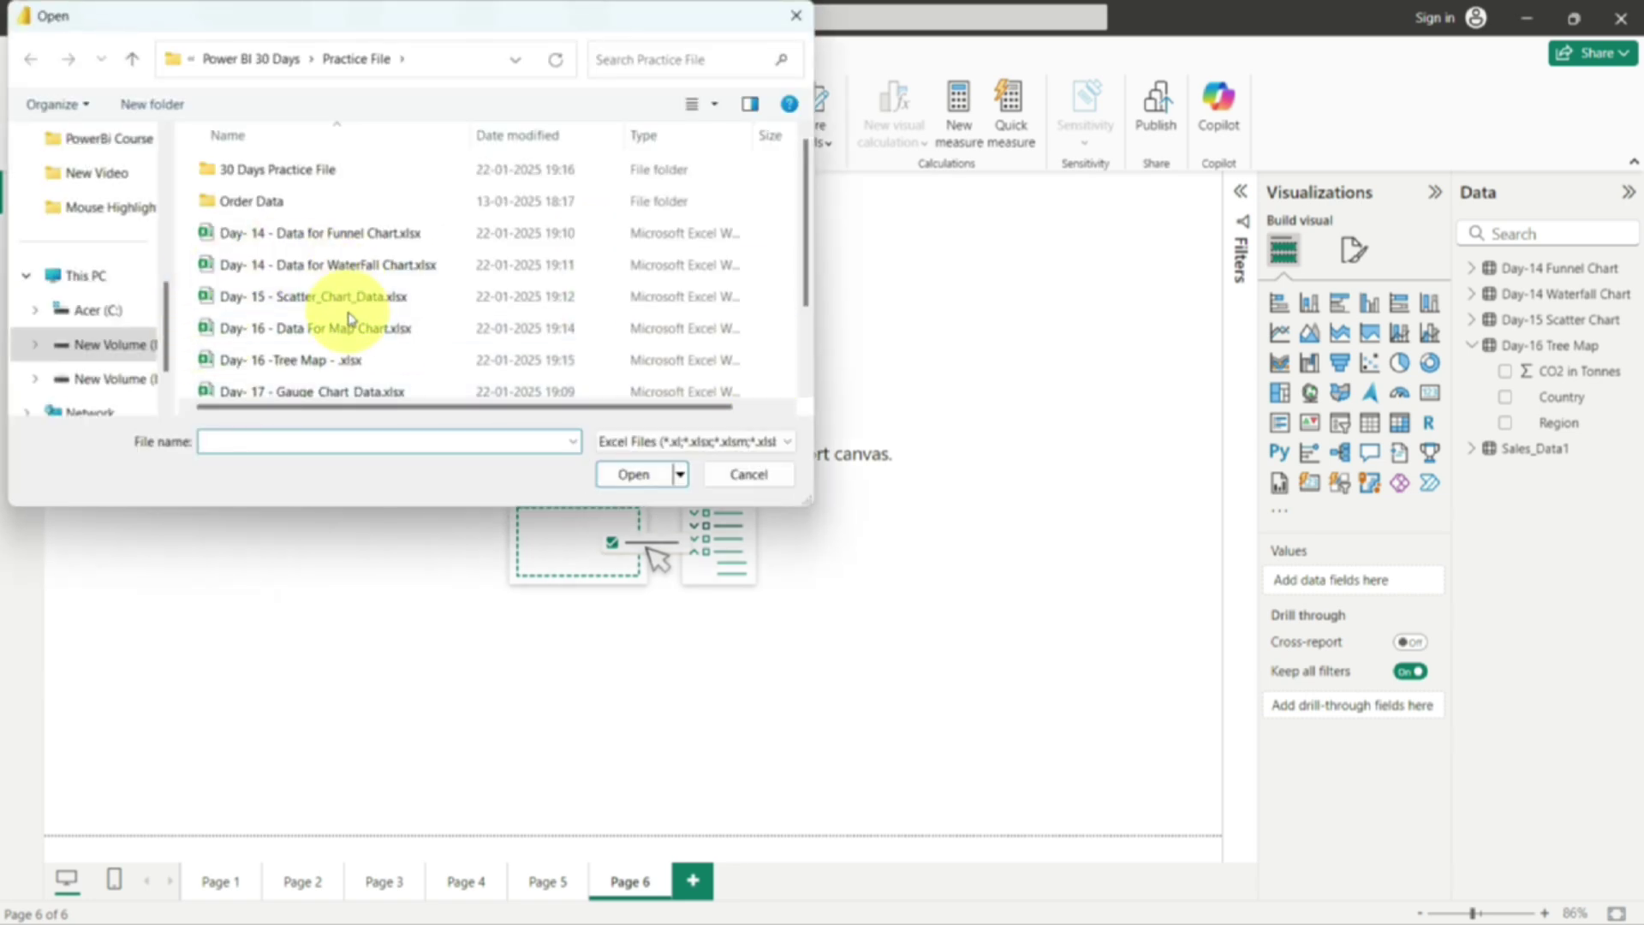
pyautogui.click(366, 333)
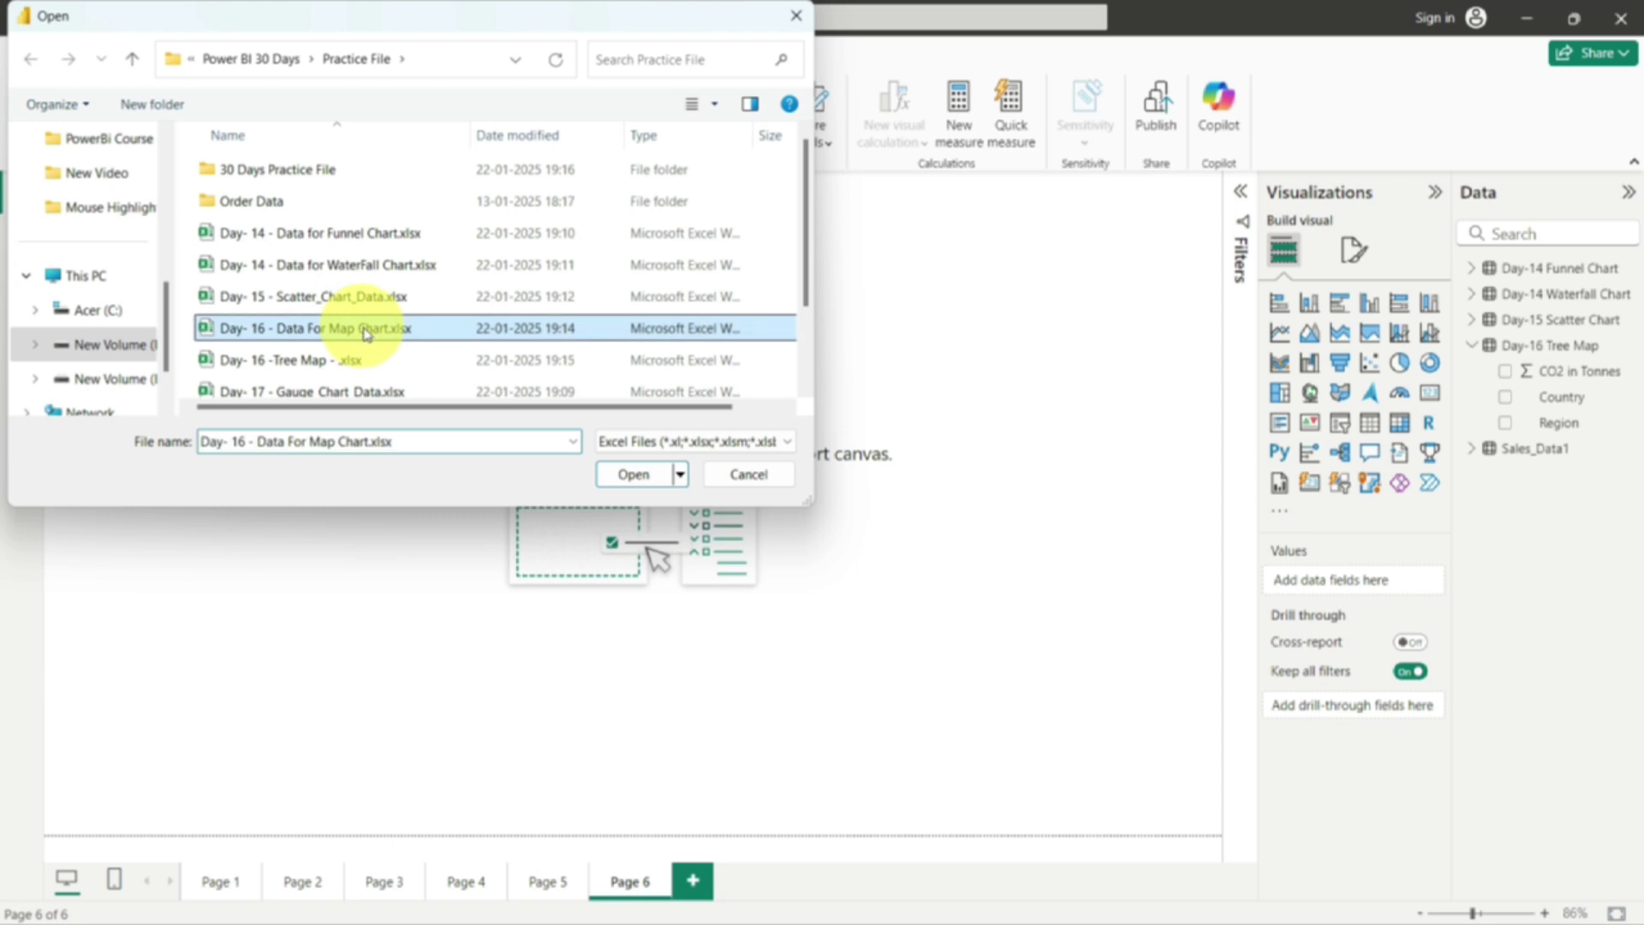
pyautogui.click(634, 474)
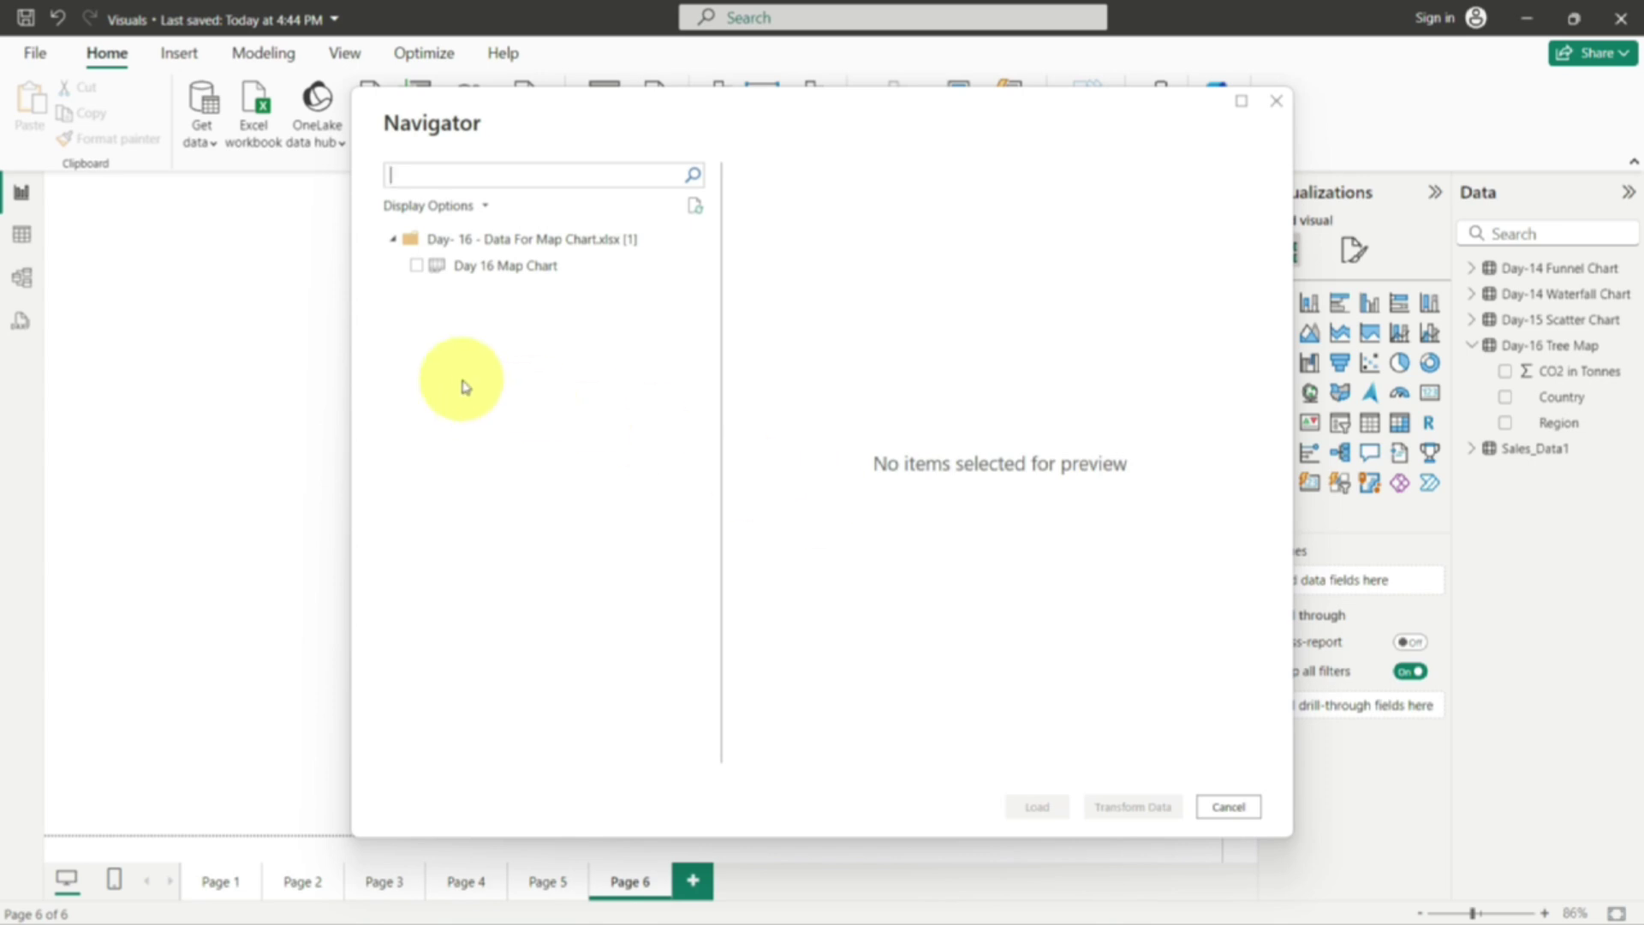
pyautogui.click(416, 265)
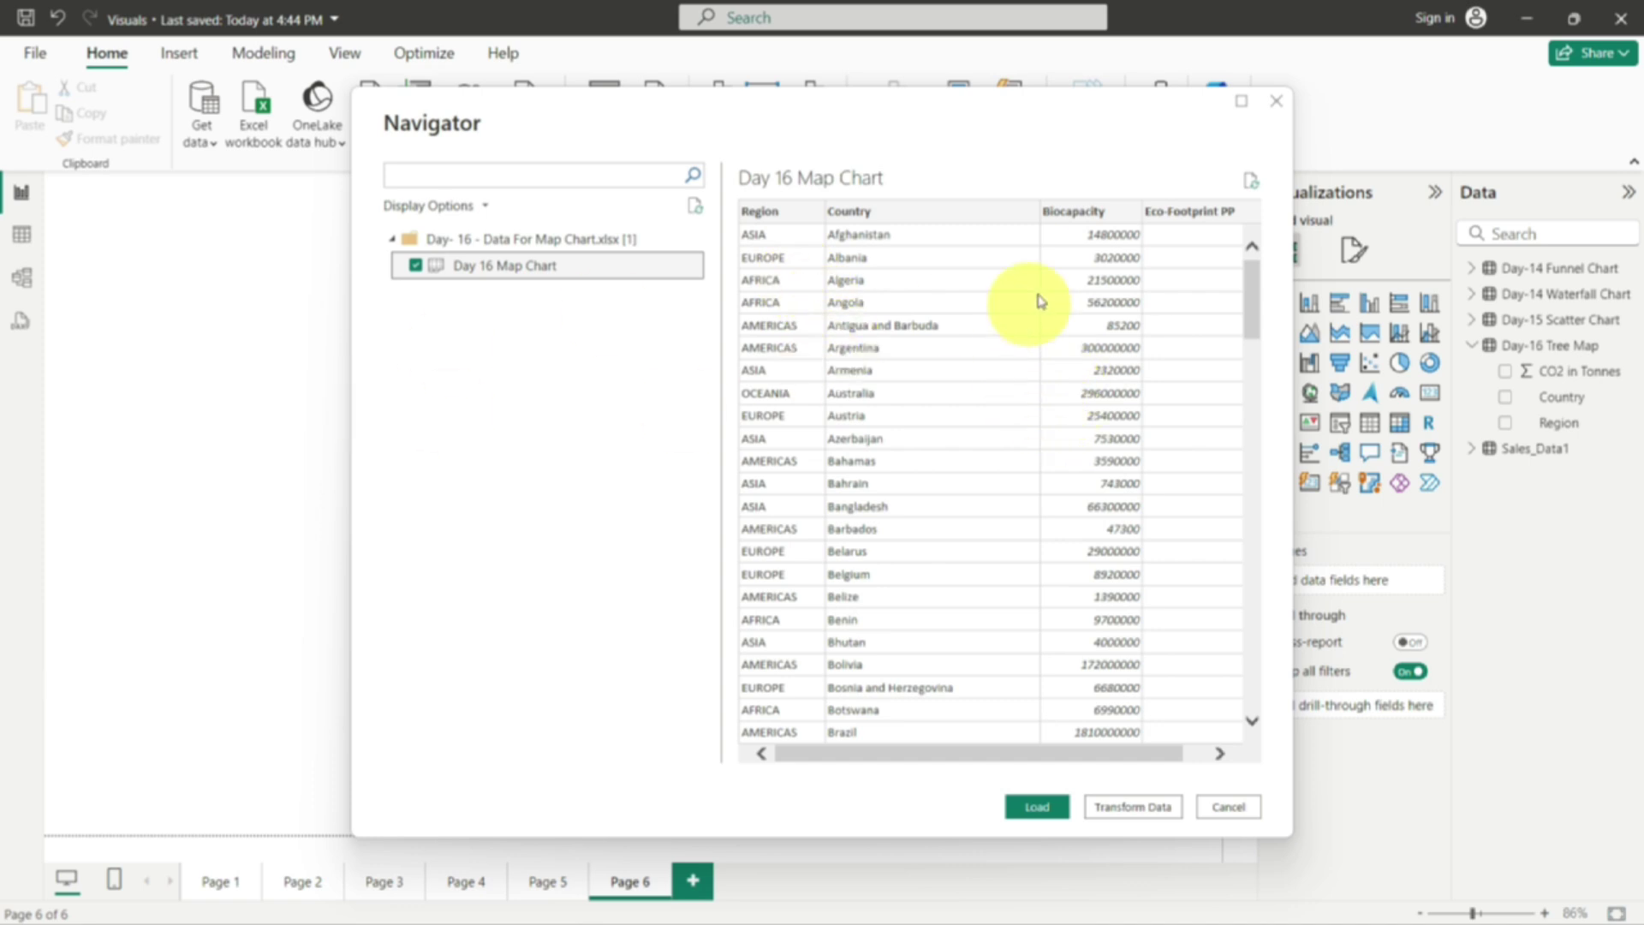
pyautogui.click(1037, 807)
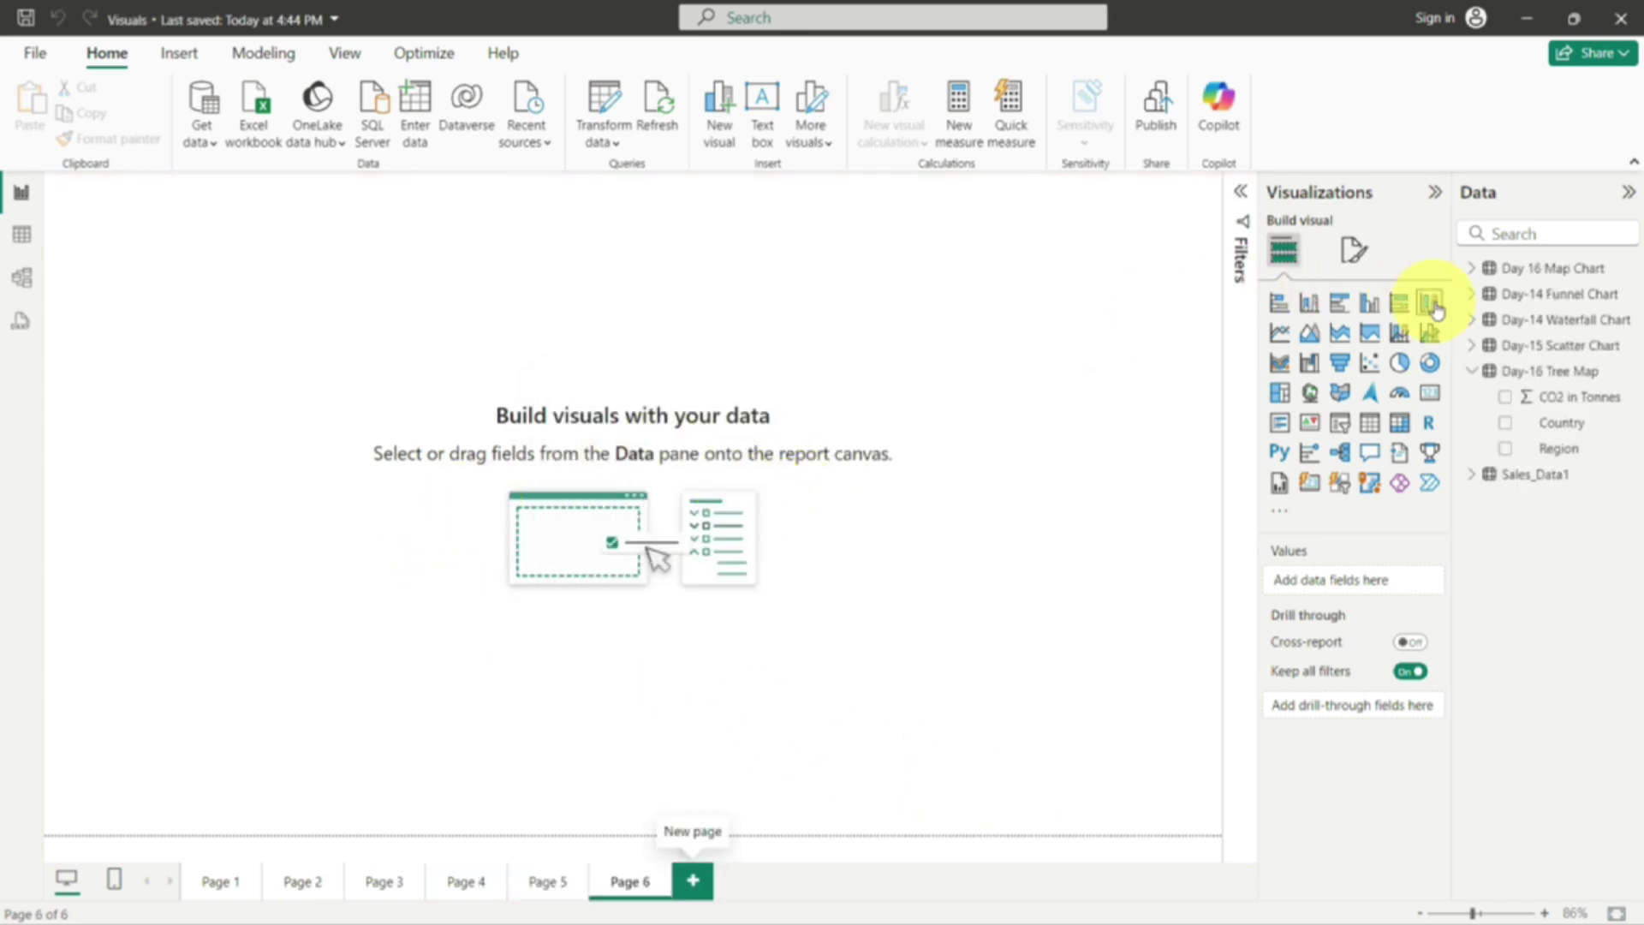
# Review the rows and columns of the Day 16 Map Chart table in the table view, including its Country column
pyautogui.click(1469, 374)
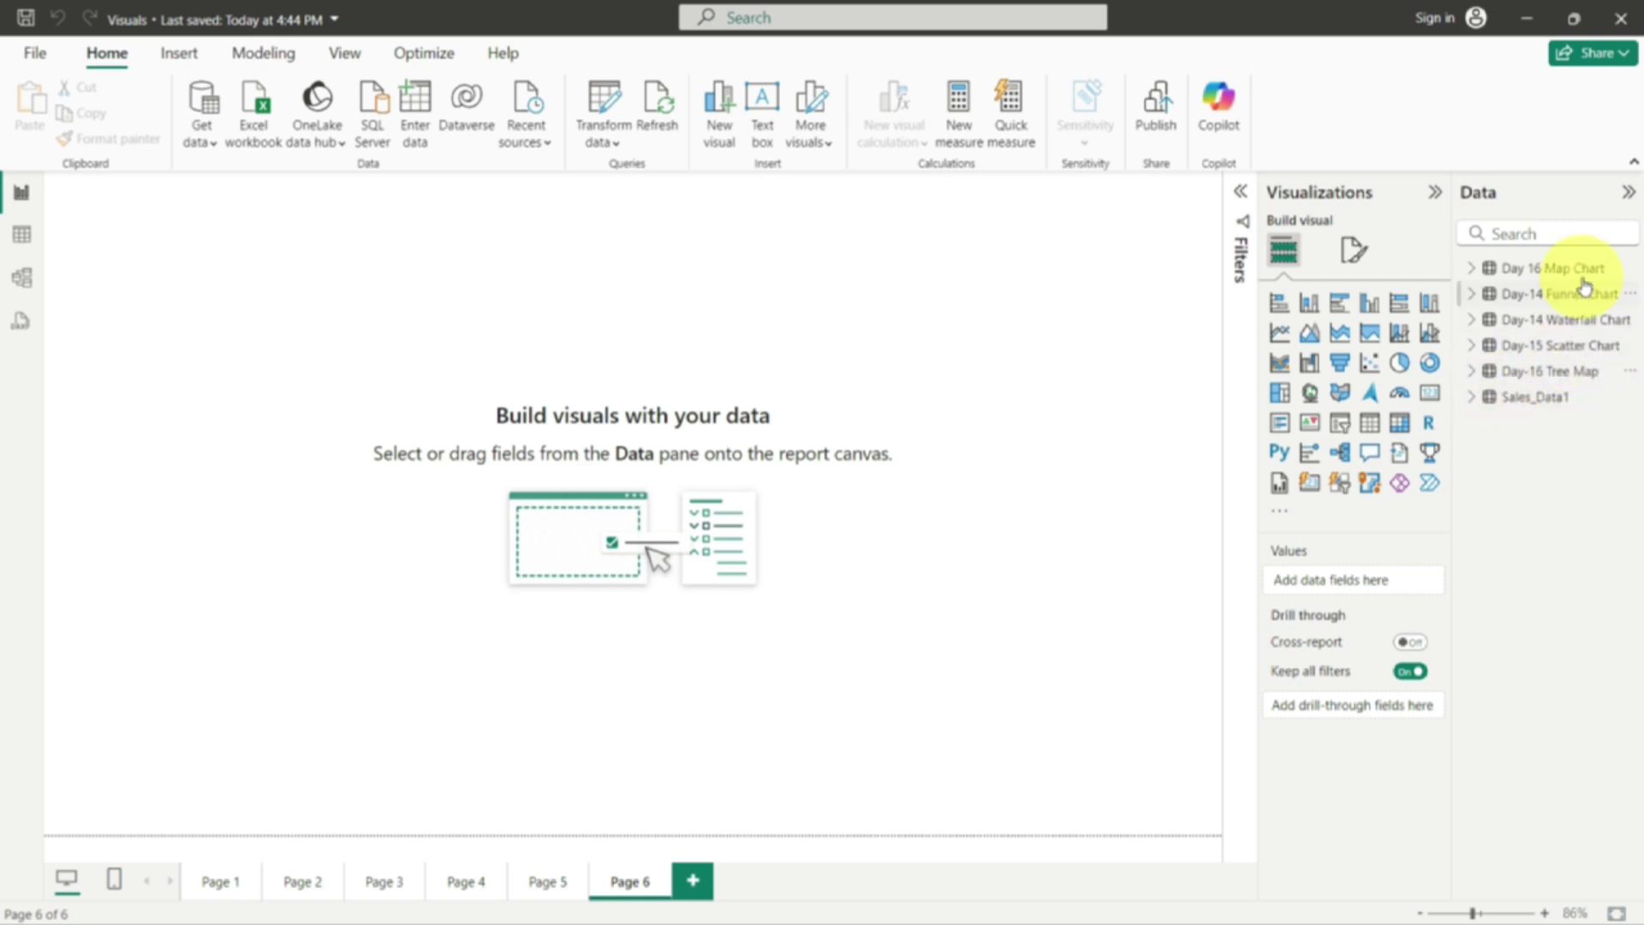
pyautogui.click(21, 234)
pyautogui.click(1456, 271)
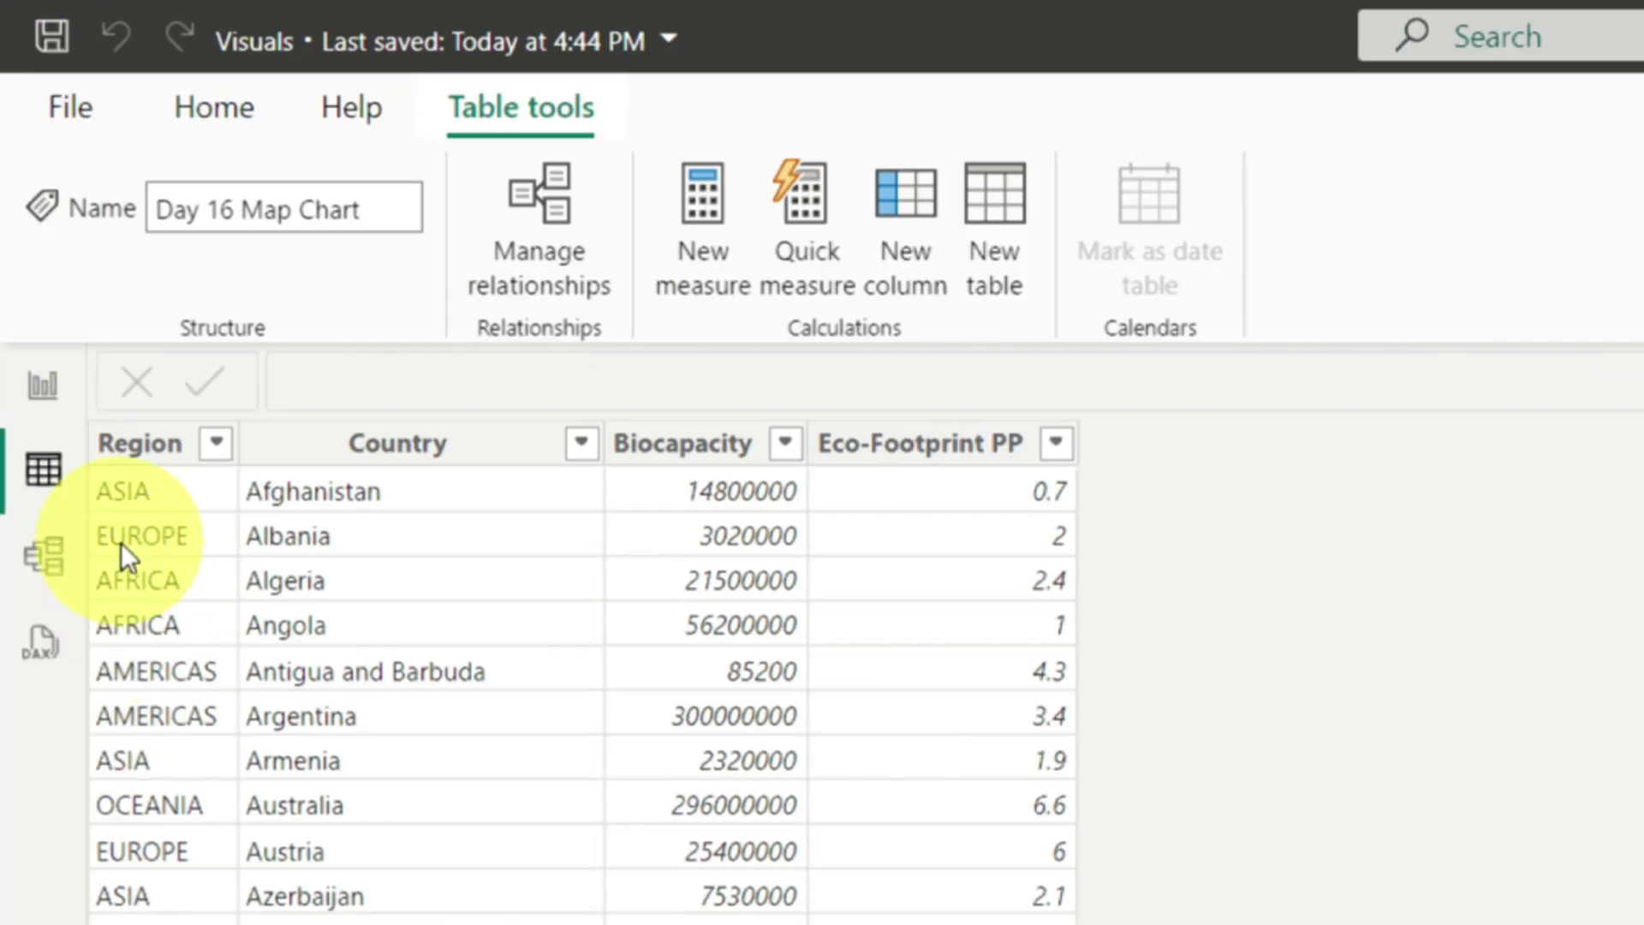
pyautogui.click(433, 447)
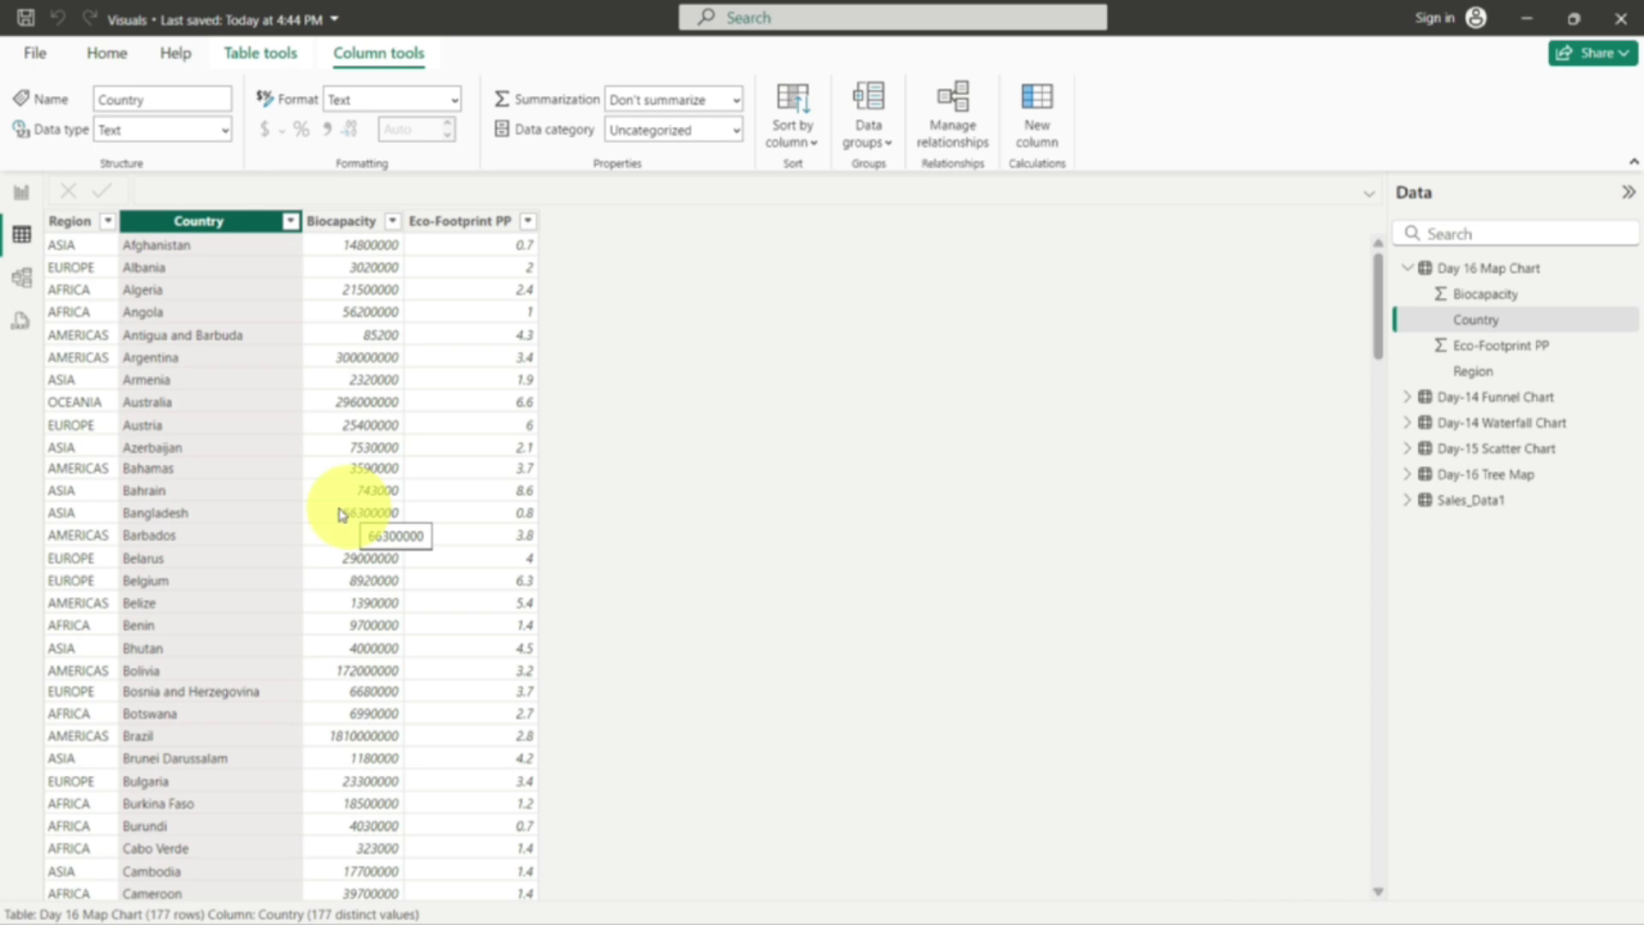
# Insert a Map visual on the empty Page 6 and enlarge it
pyautogui.click(14, 196)
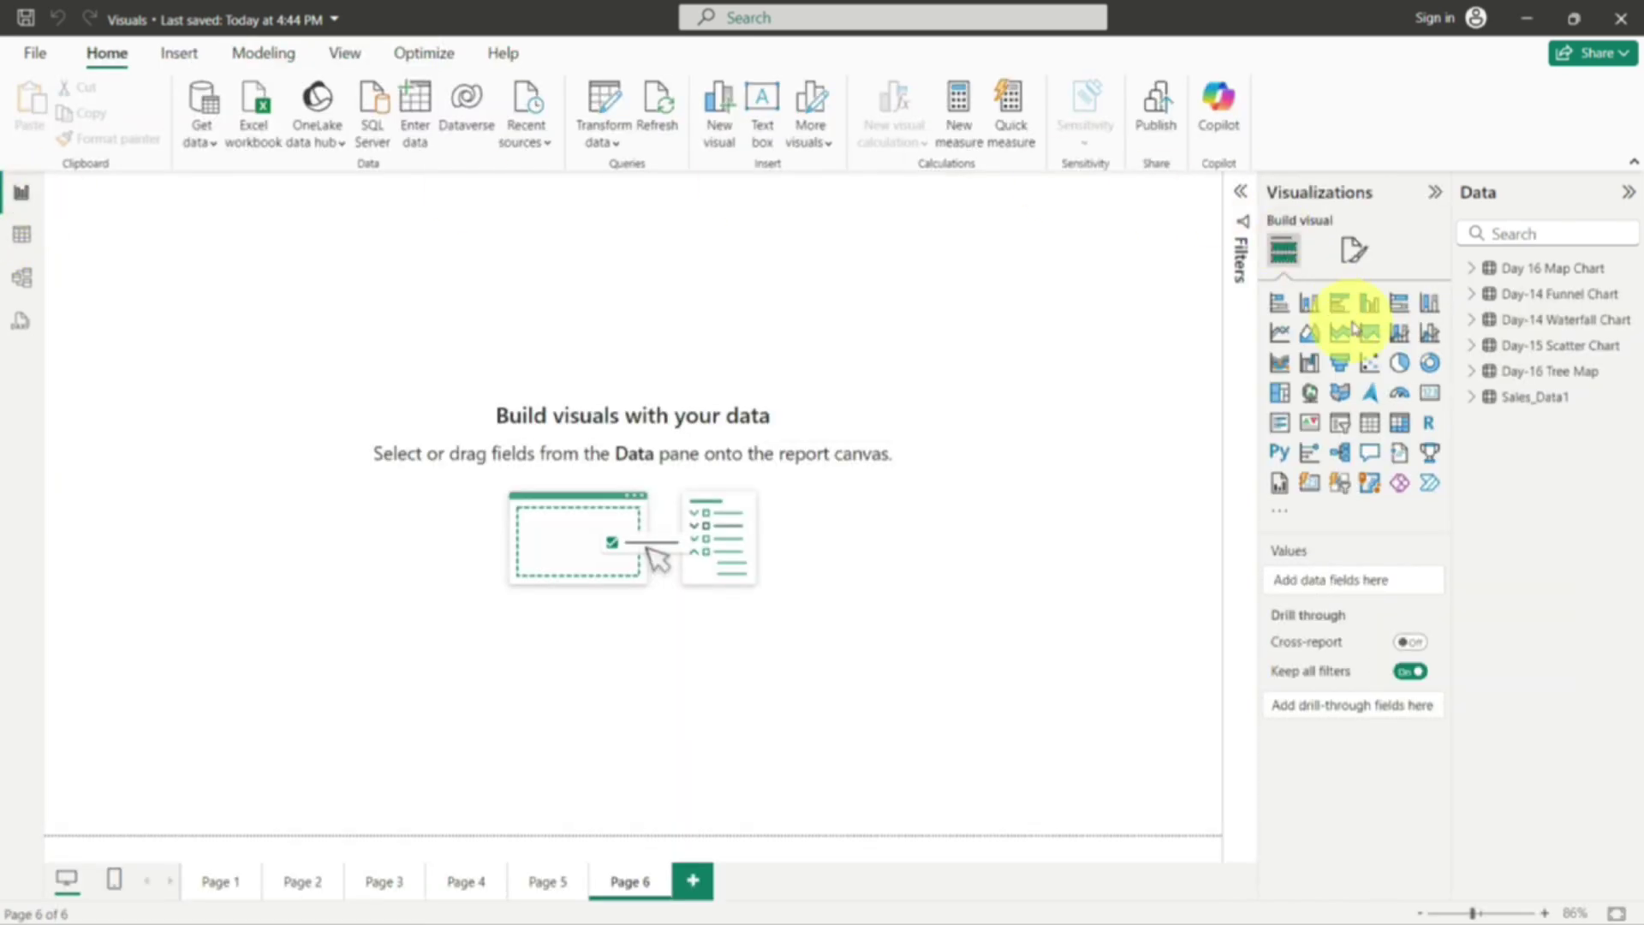
pyautogui.click(1309, 394)
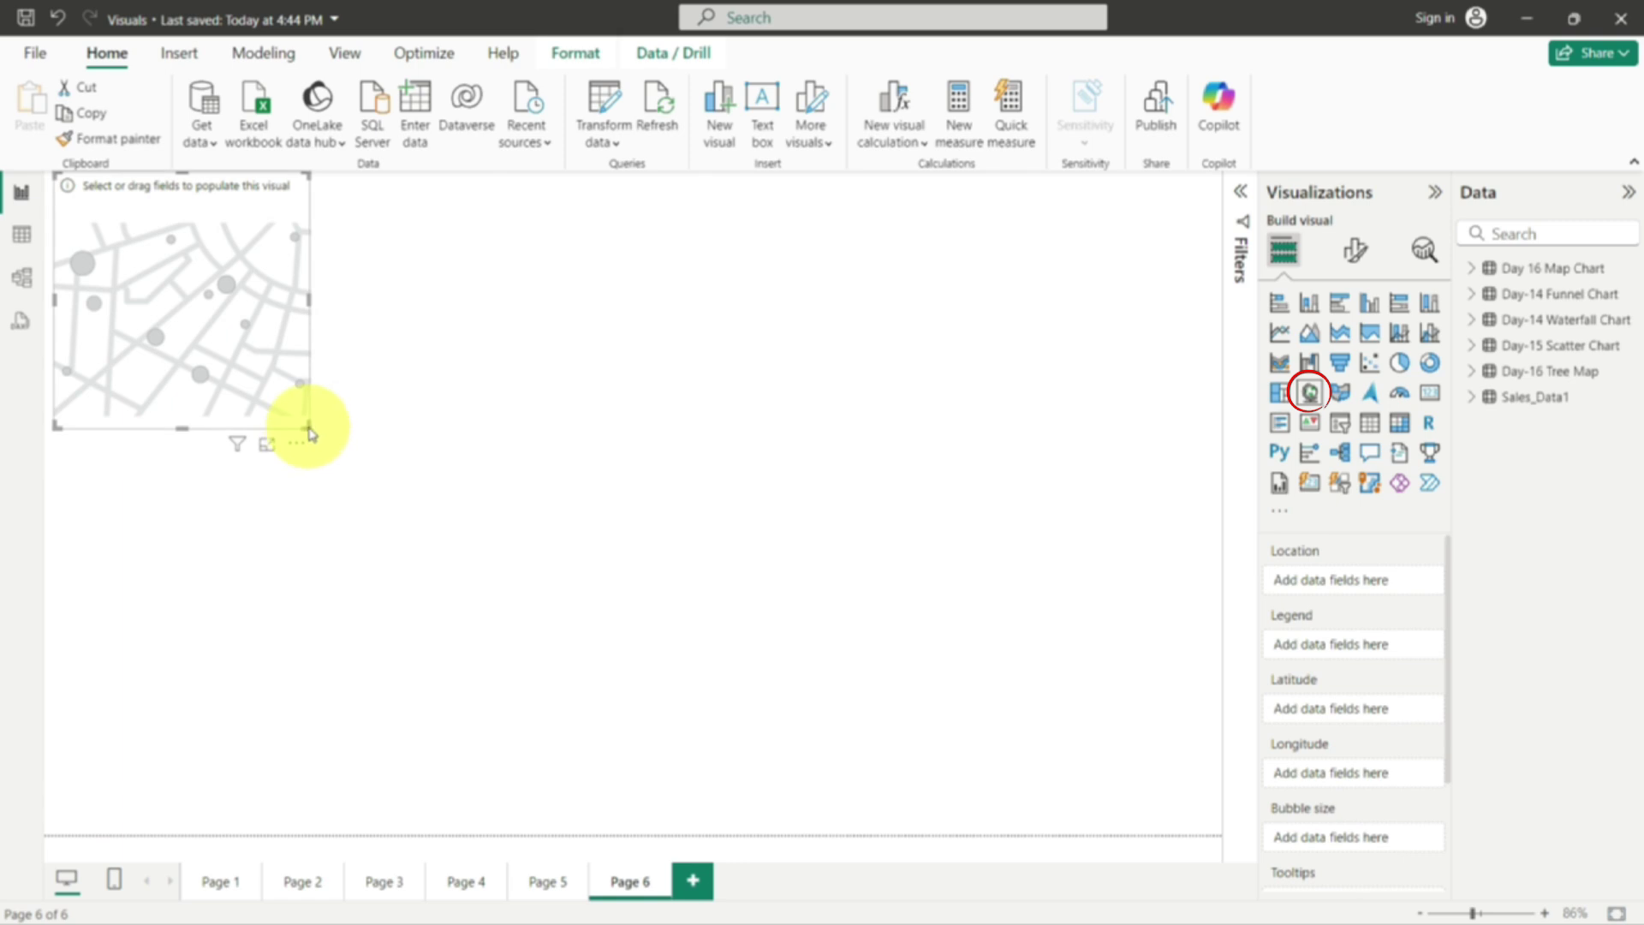
pyautogui.moveTo(310, 432); pyautogui.dragTo(1041, 735)
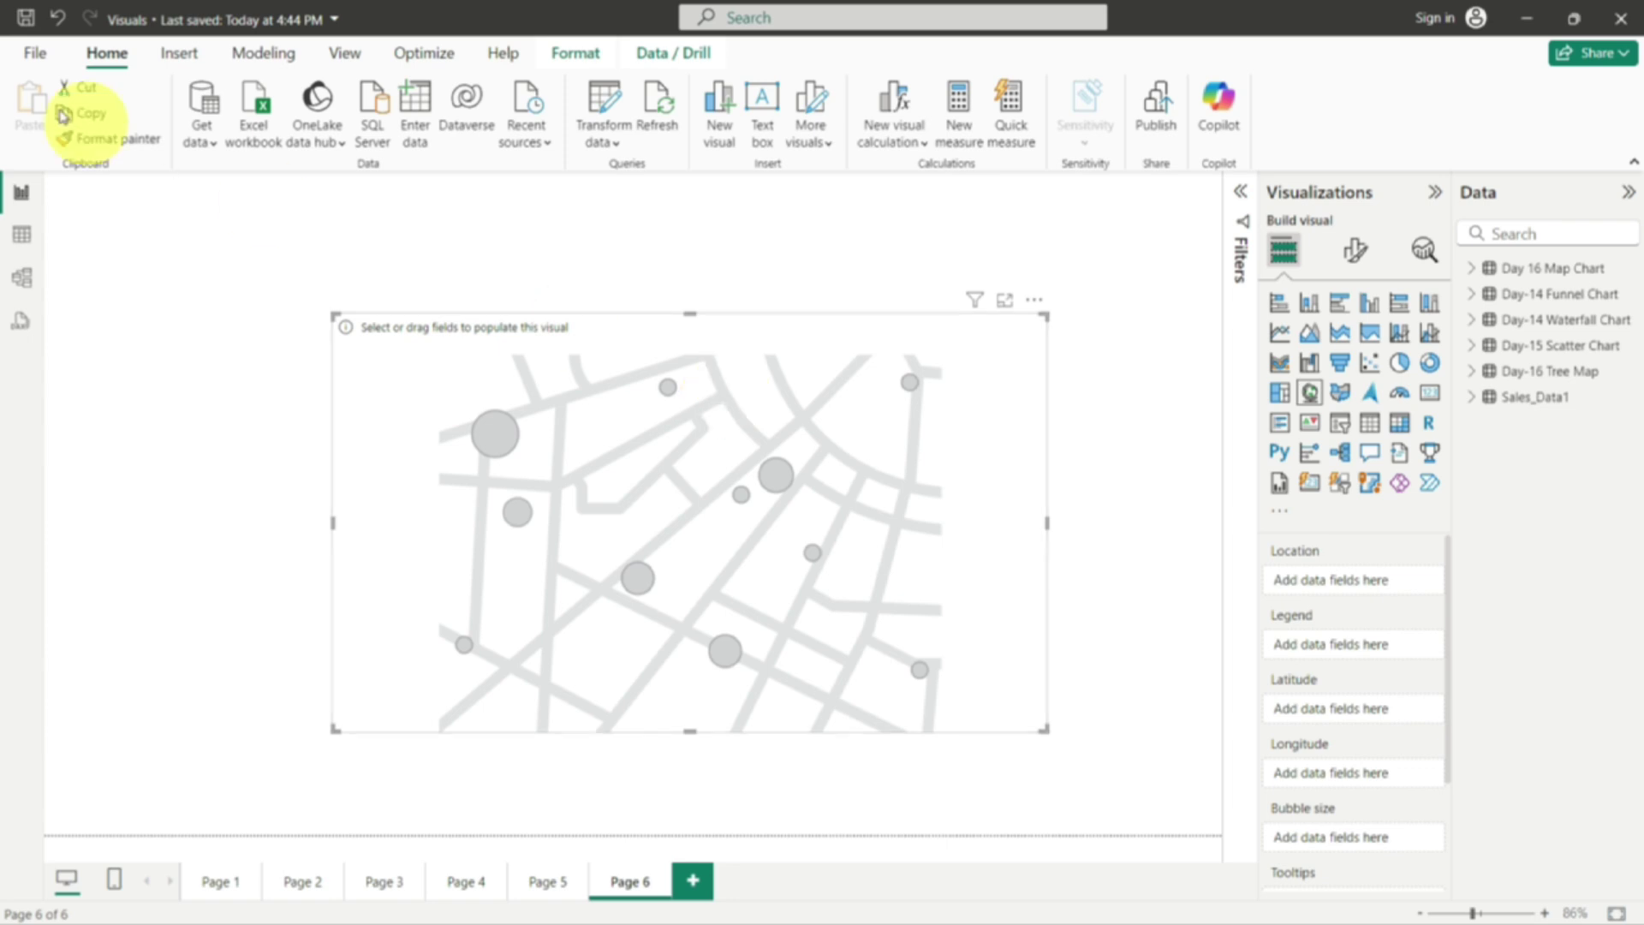
# Enable the use of Map and Filled Map visuals in the global security options
pyautogui.click(35, 54)
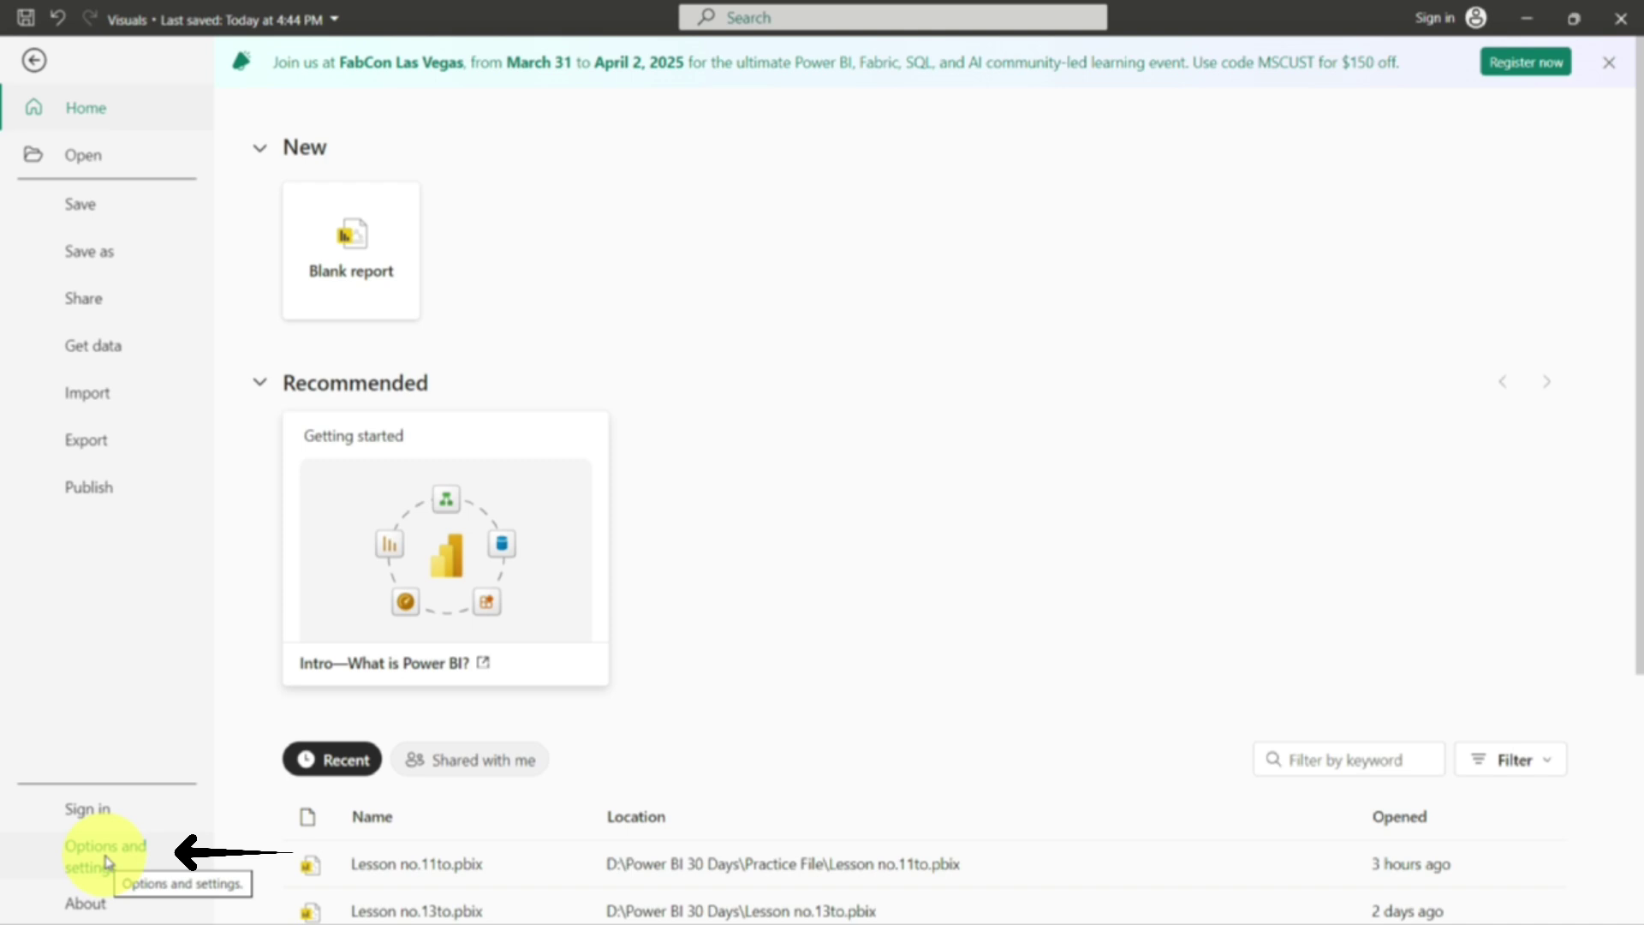
pyautogui.click(106, 862)
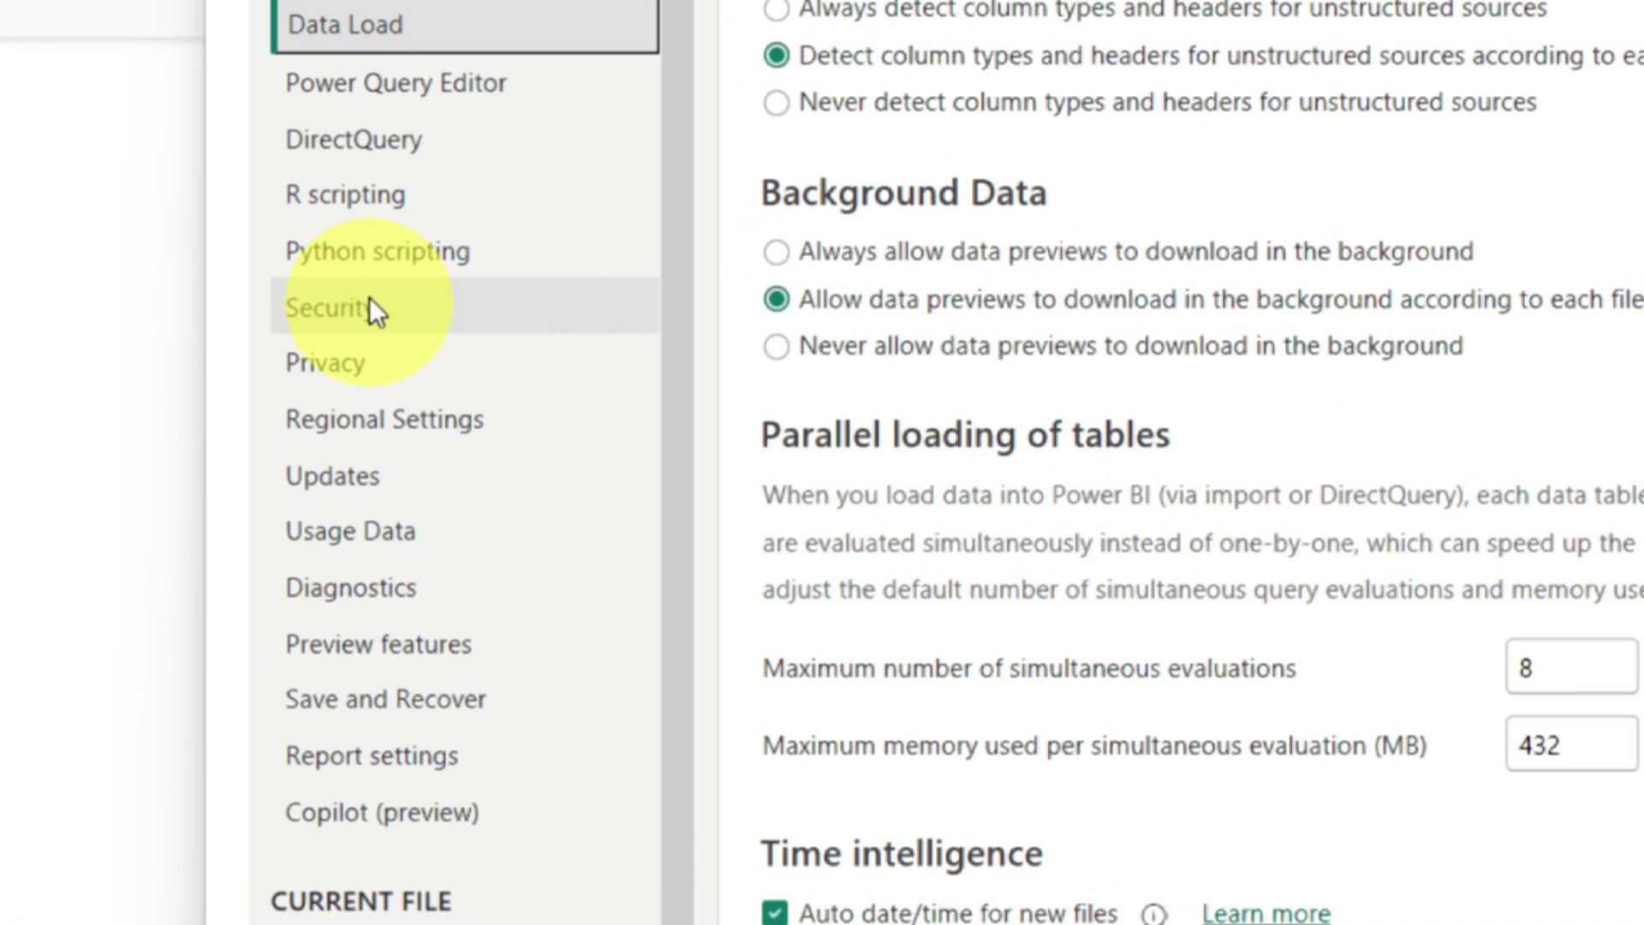
pyautogui.click(336, 439)
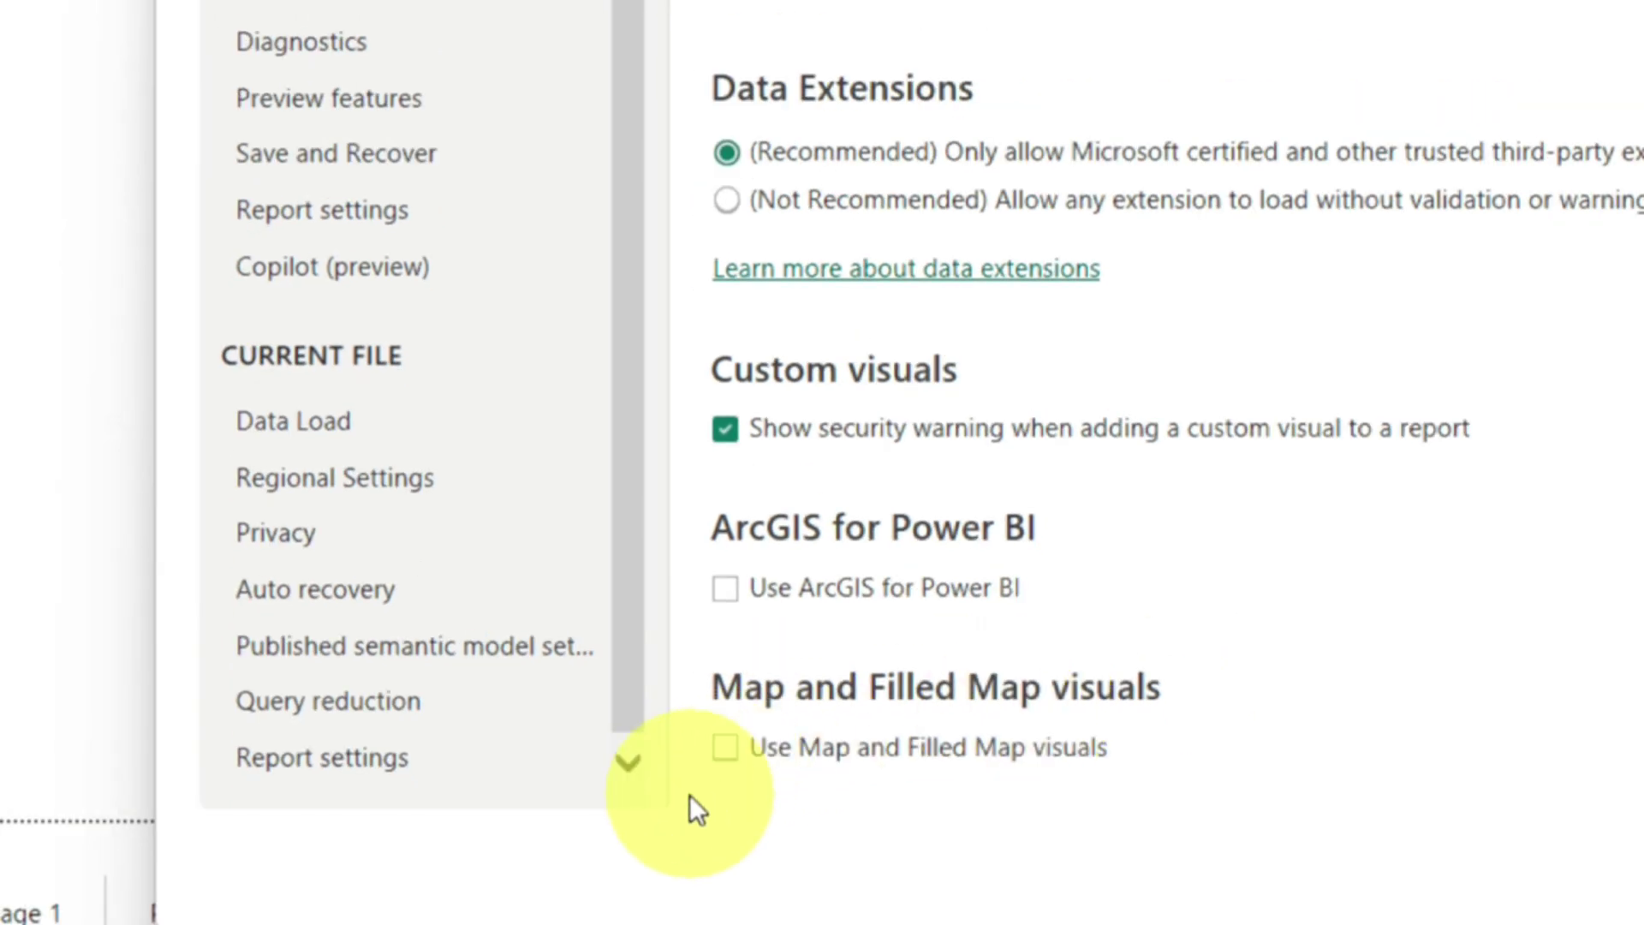
pyautogui.click(725, 761)
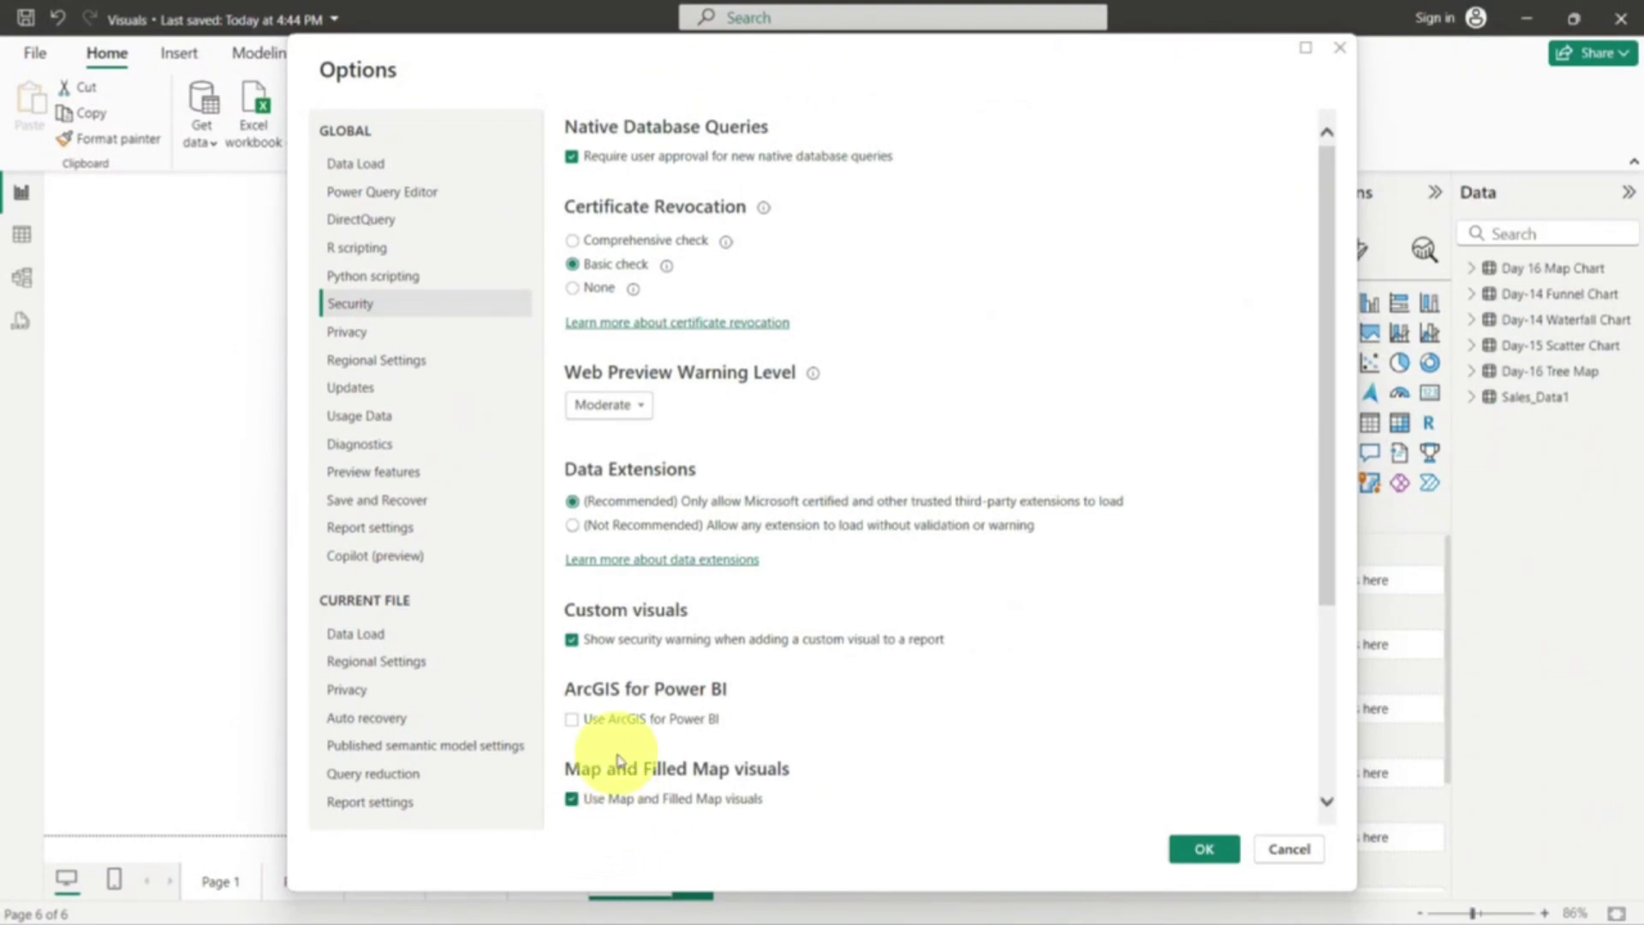
pyautogui.click(1202, 850)
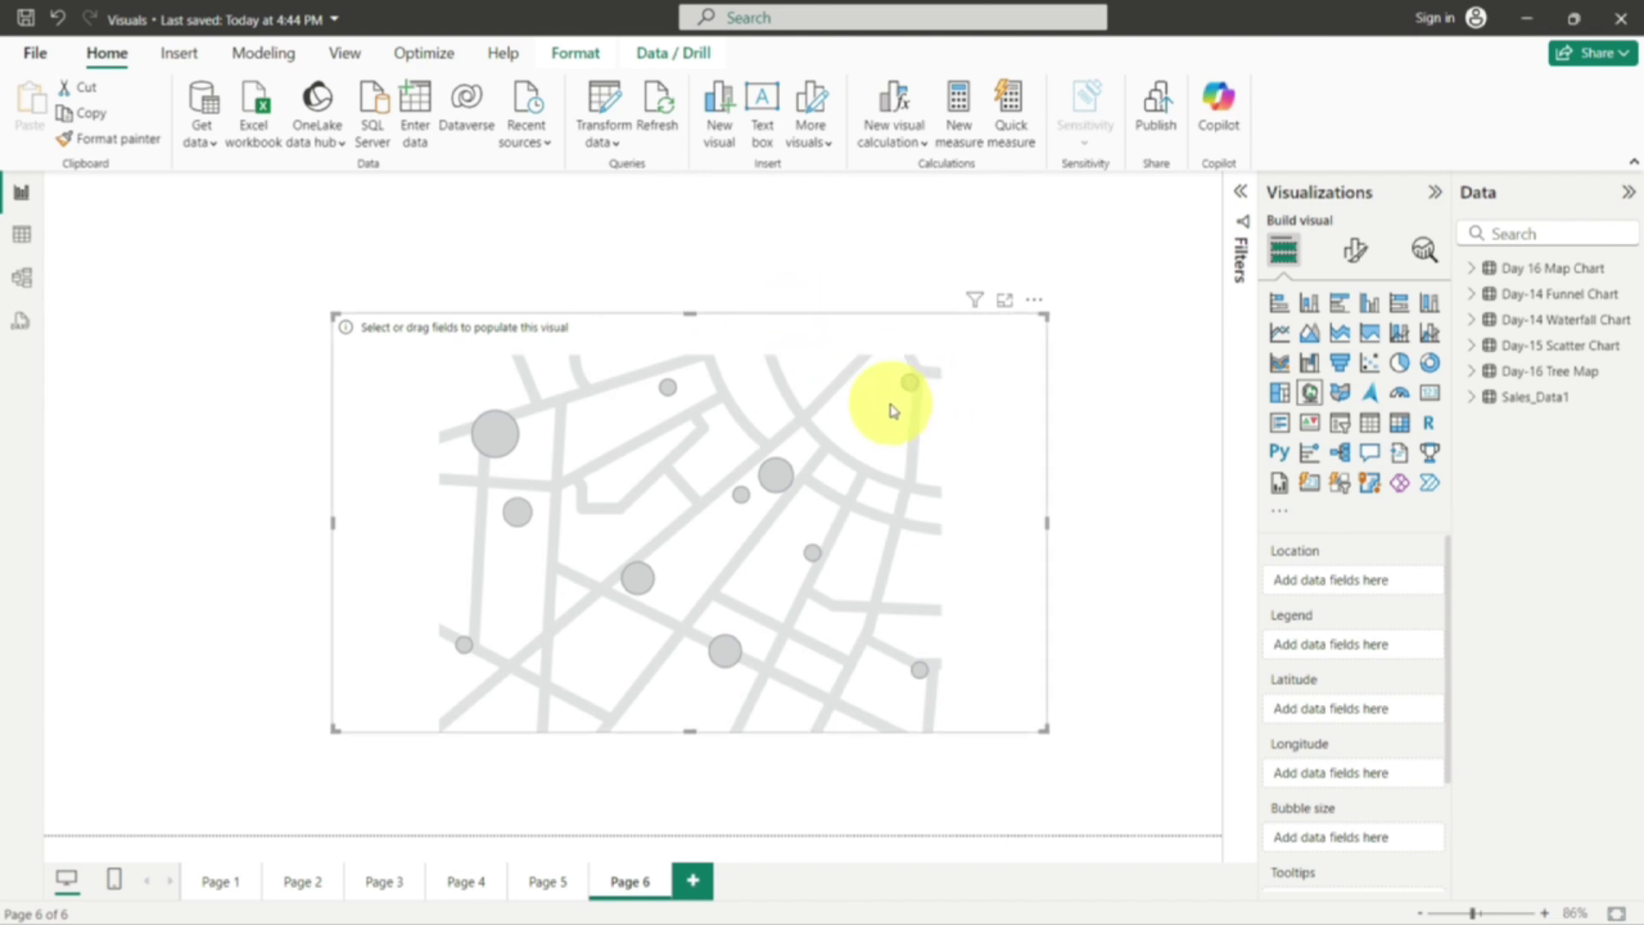
# Reposition and slightly widen the map visual, and assign Country from Day 16 Map Chart to its Location
pyautogui.moveTo(685, 454); pyautogui.dragTo(532, 343)
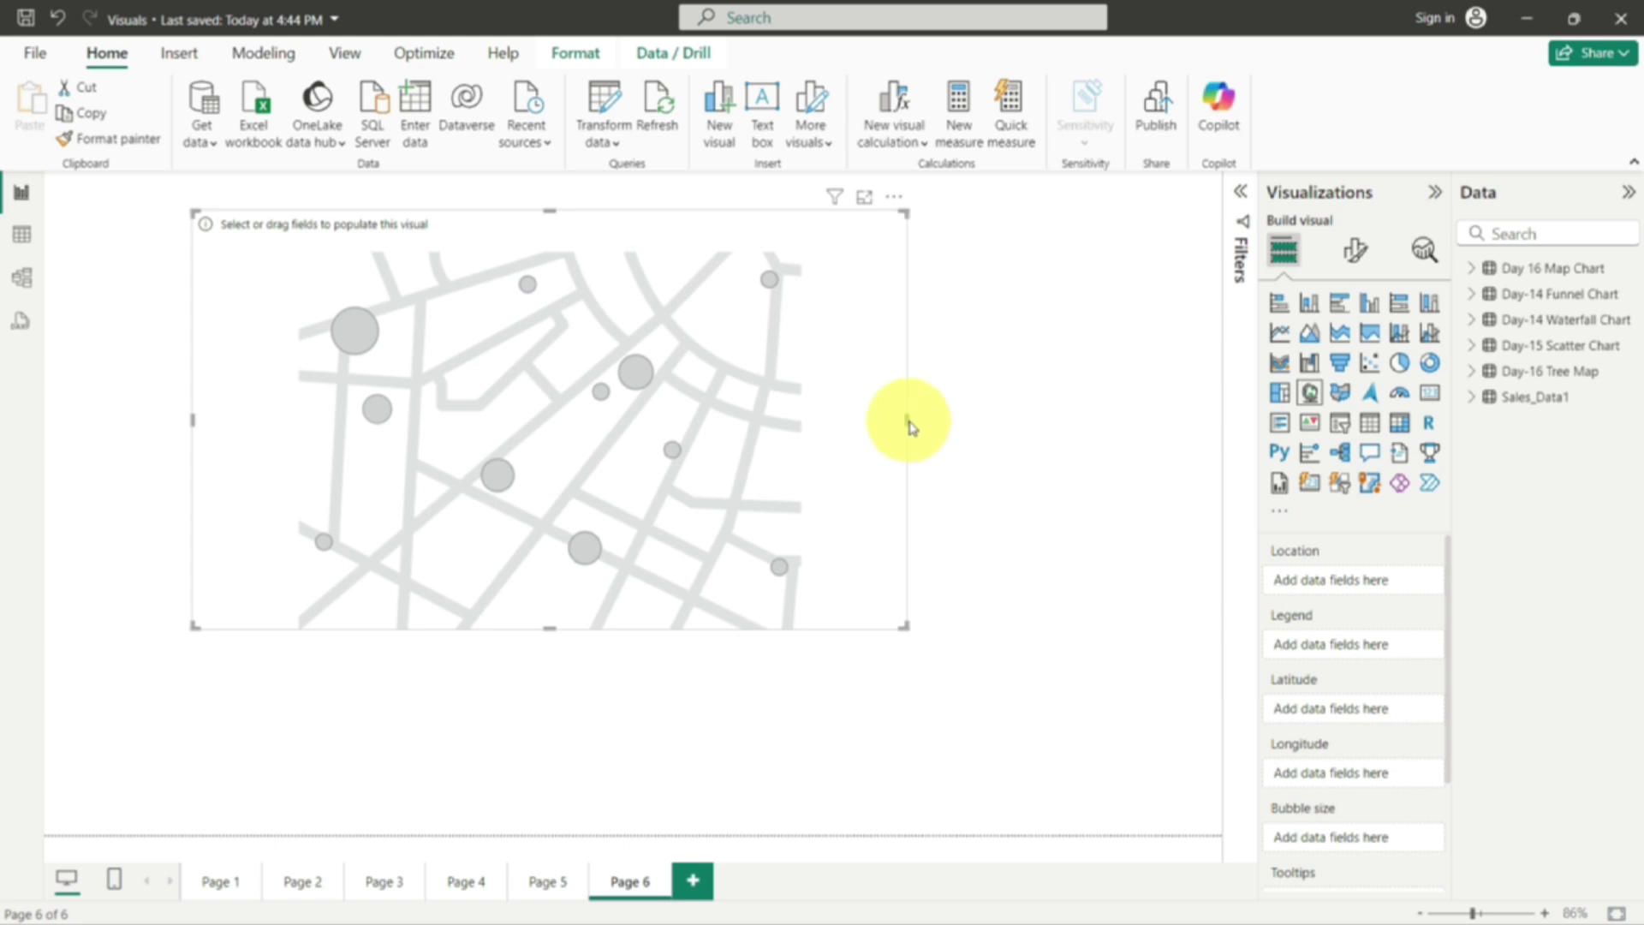
pyautogui.moveTo(910, 426); pyautogui.dragTo(958, 424)
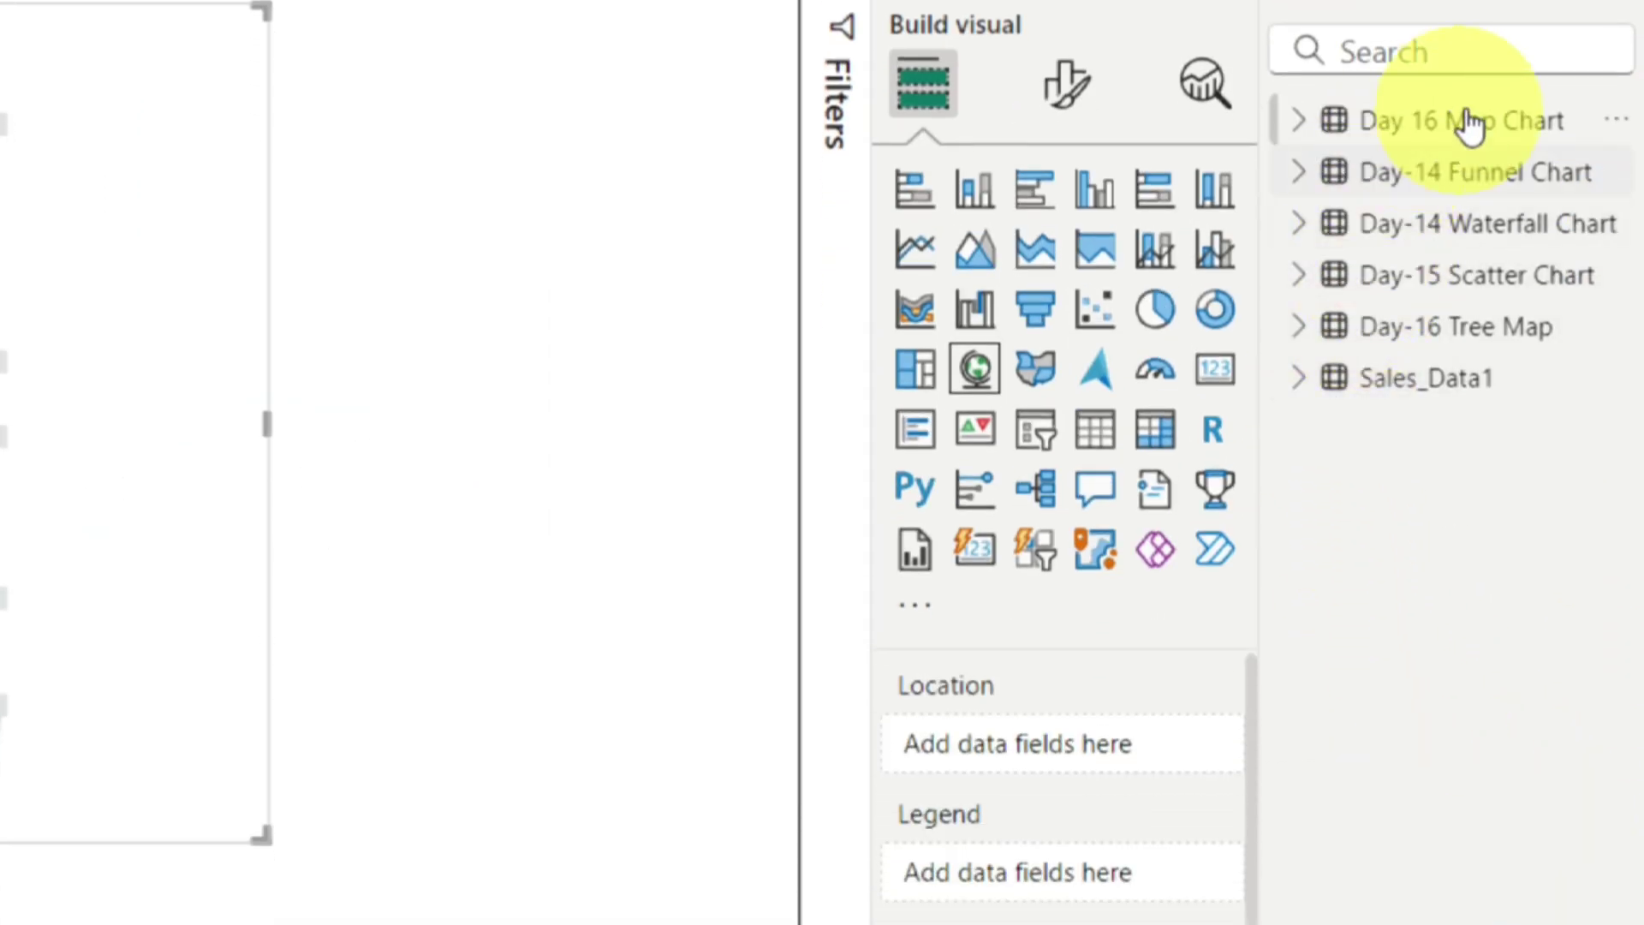
pyautogui.click(1295, 121)
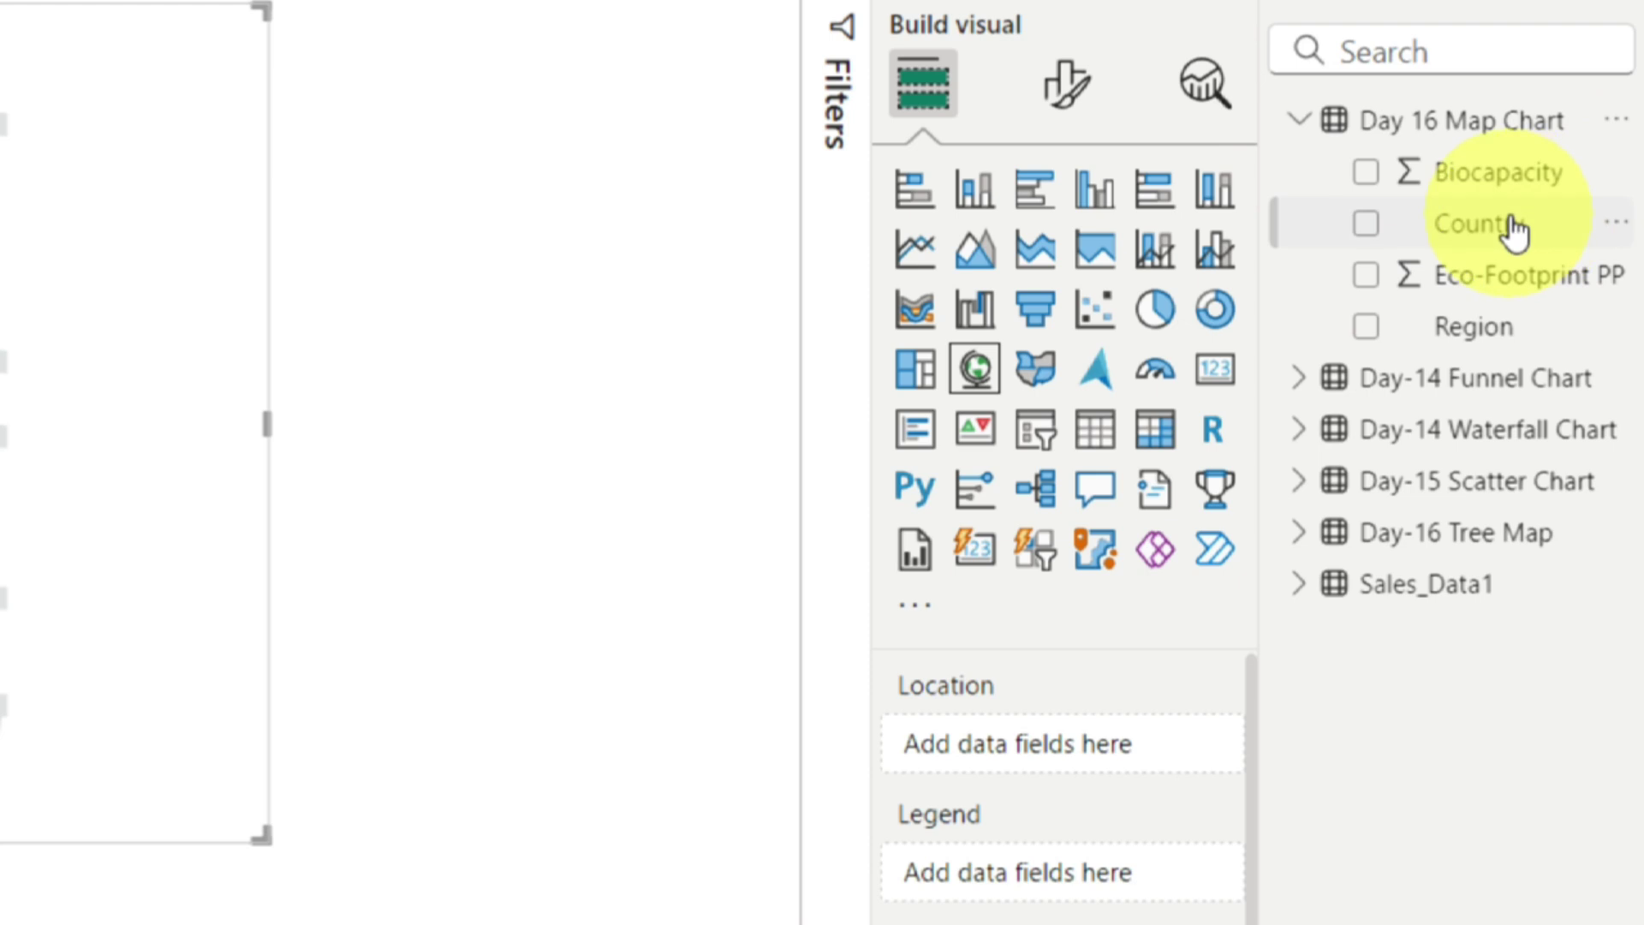
pyautogui.moveTo(1471, 253); pyautogui.dragTo(999, 738)
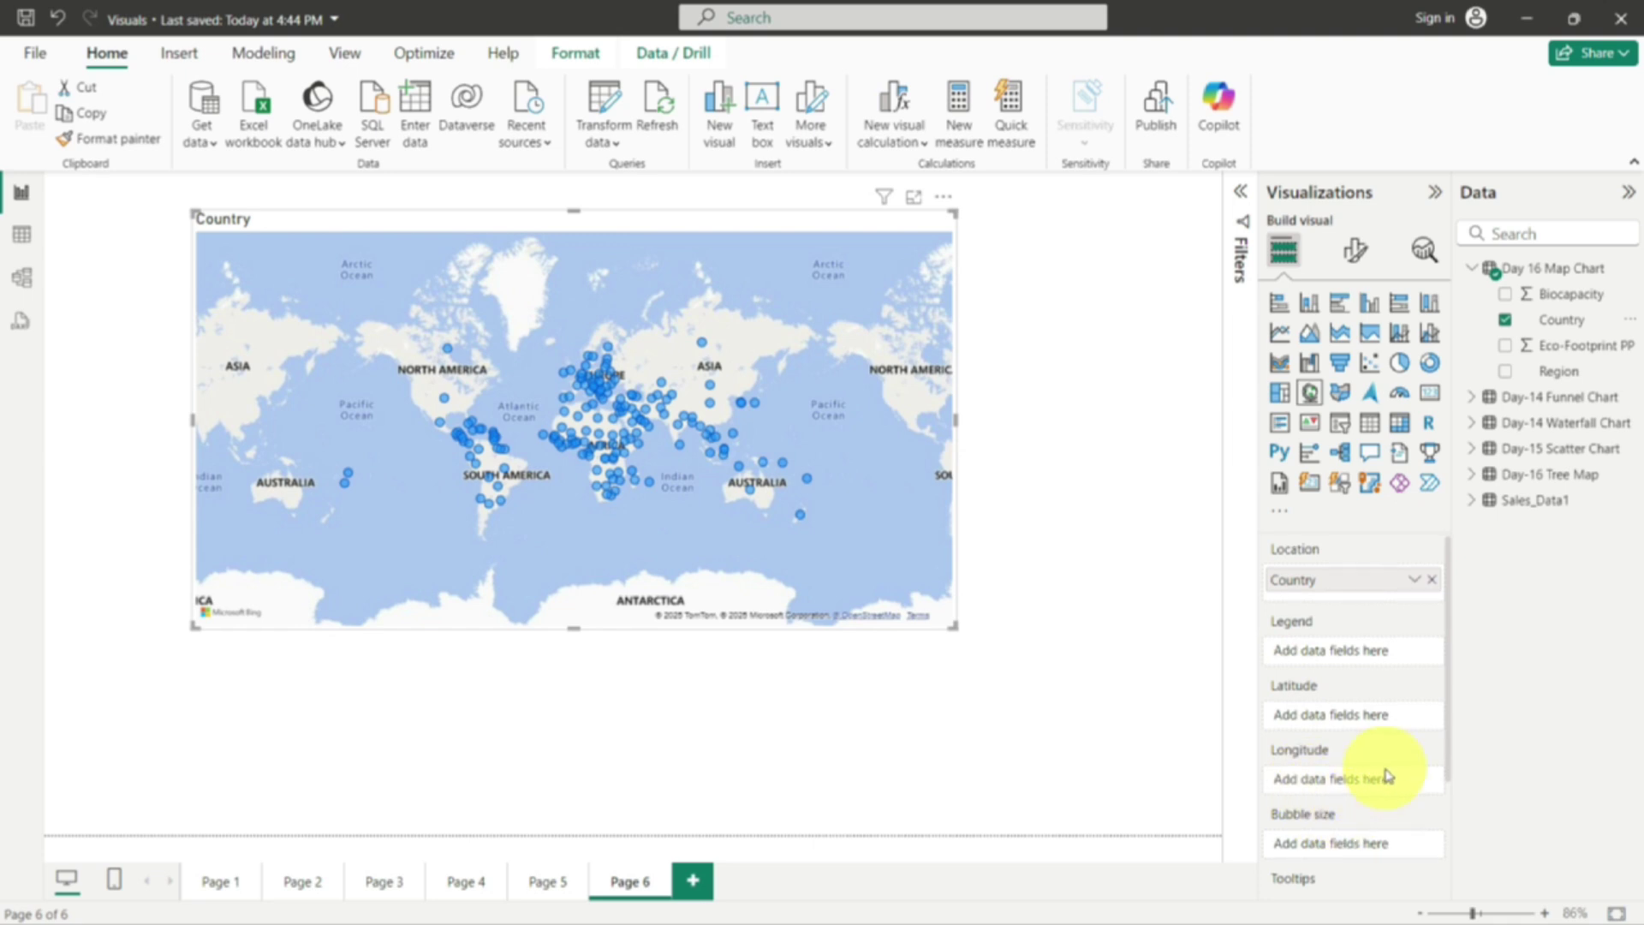
# Assign Biocapacity to the map's Bubble size and inspect the bubbles over China and Australia
pyautogui.scroll(-3, 1338, 759)
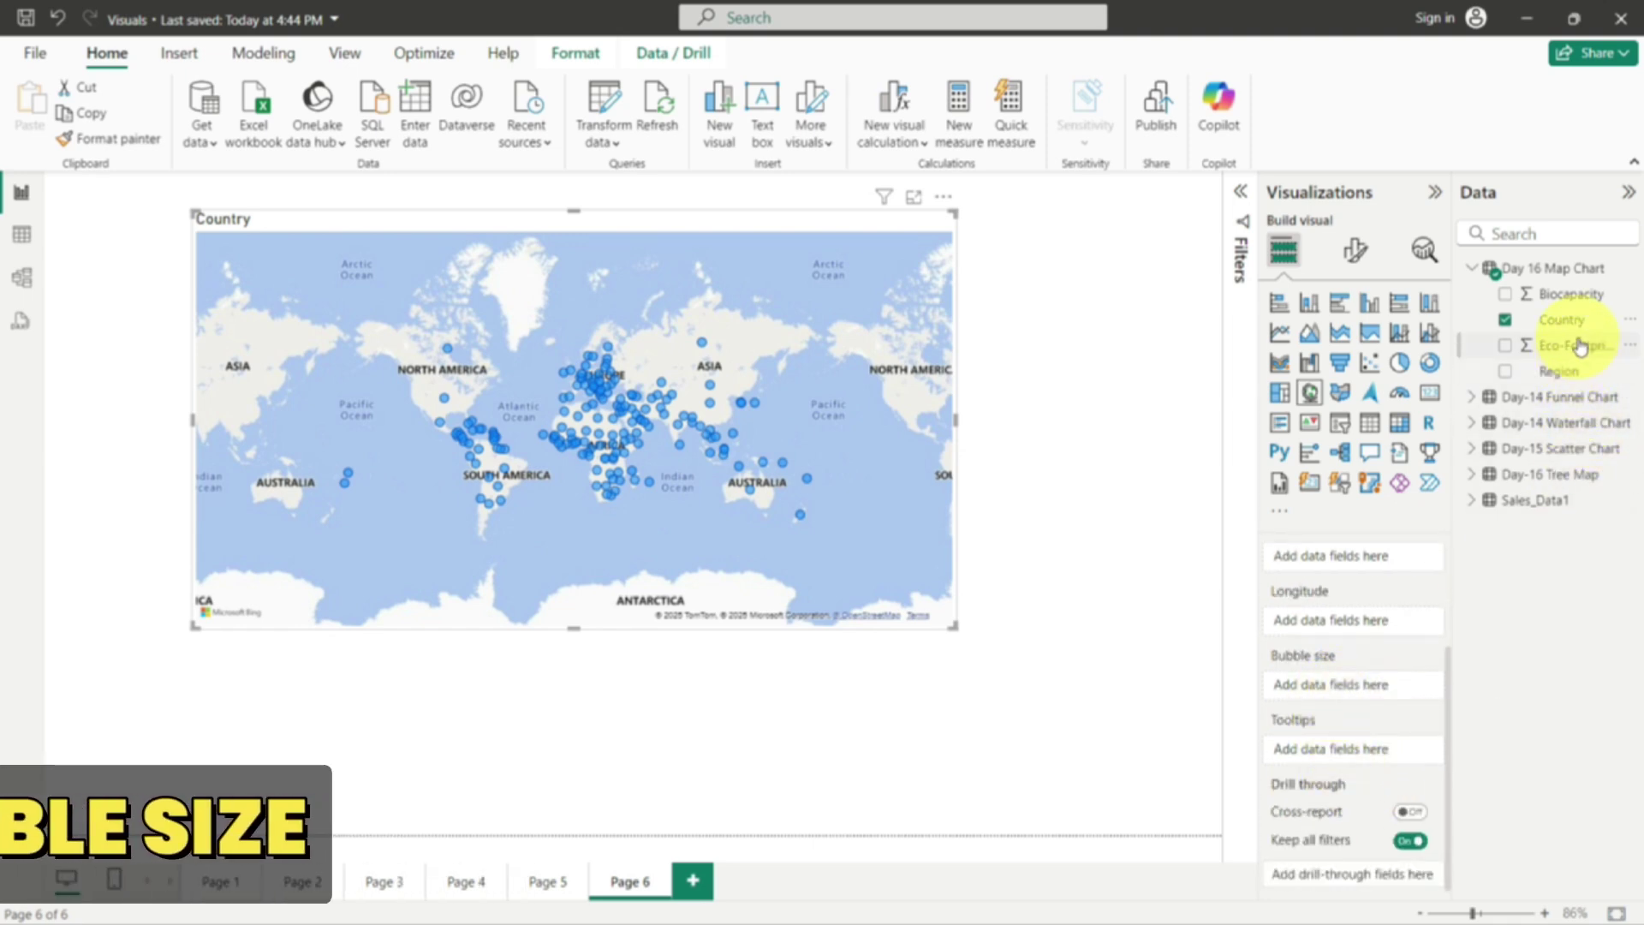
pyautogui.moveTo(1606, 310); pyautogui.dragTo(1382, 695)
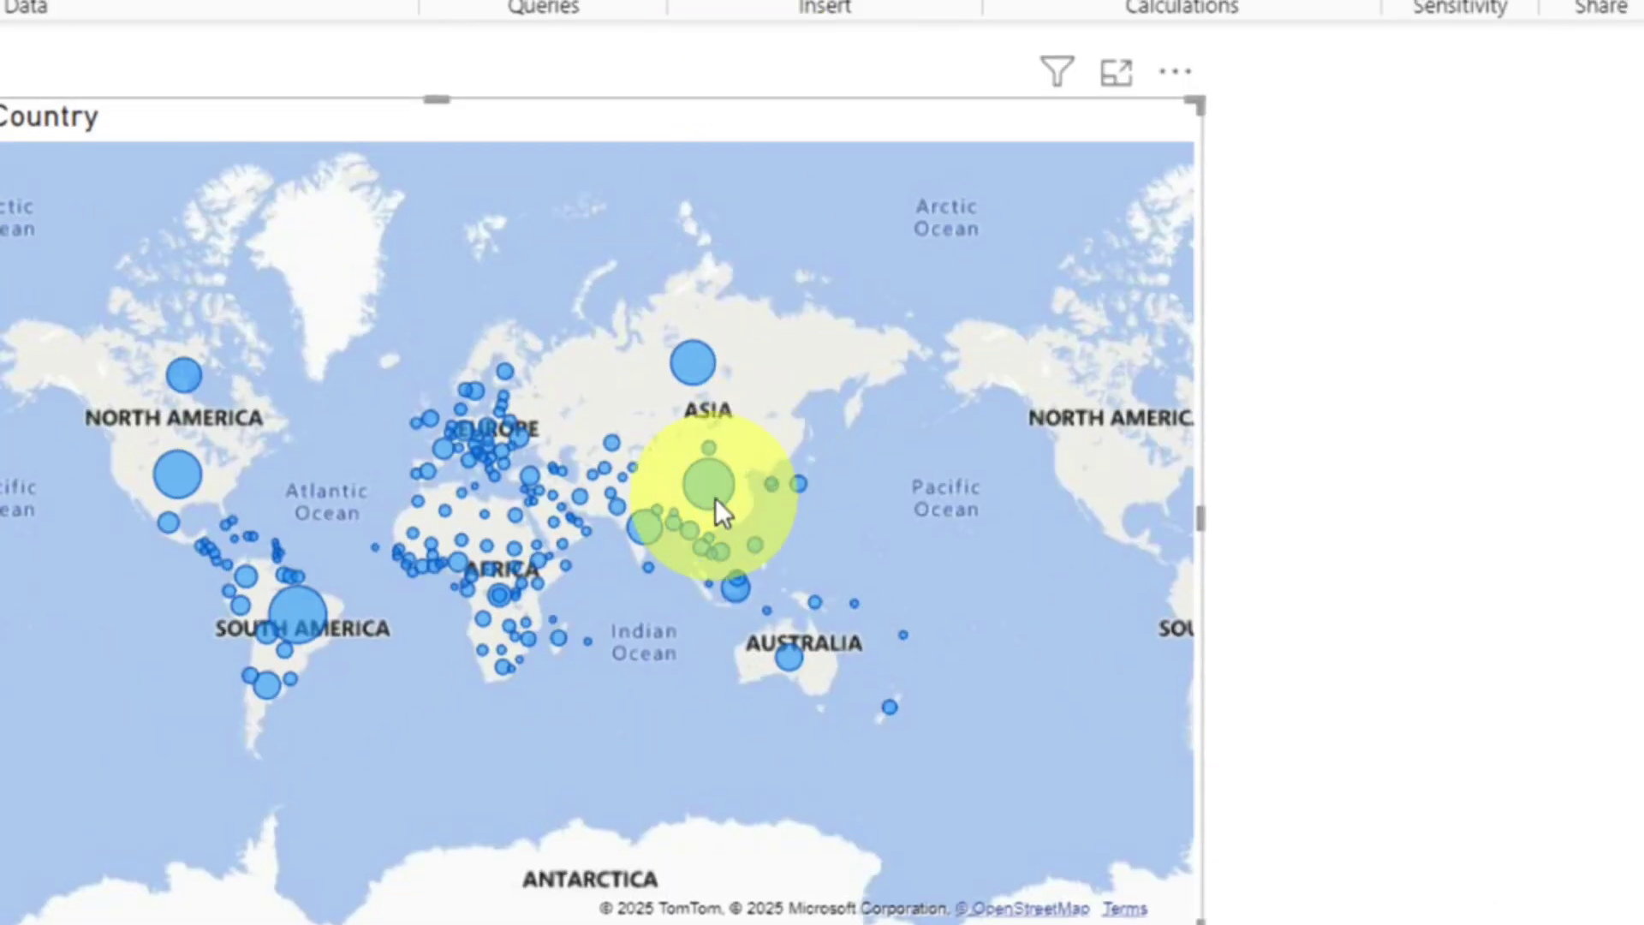
pyautogui.moveTo(716, 496)
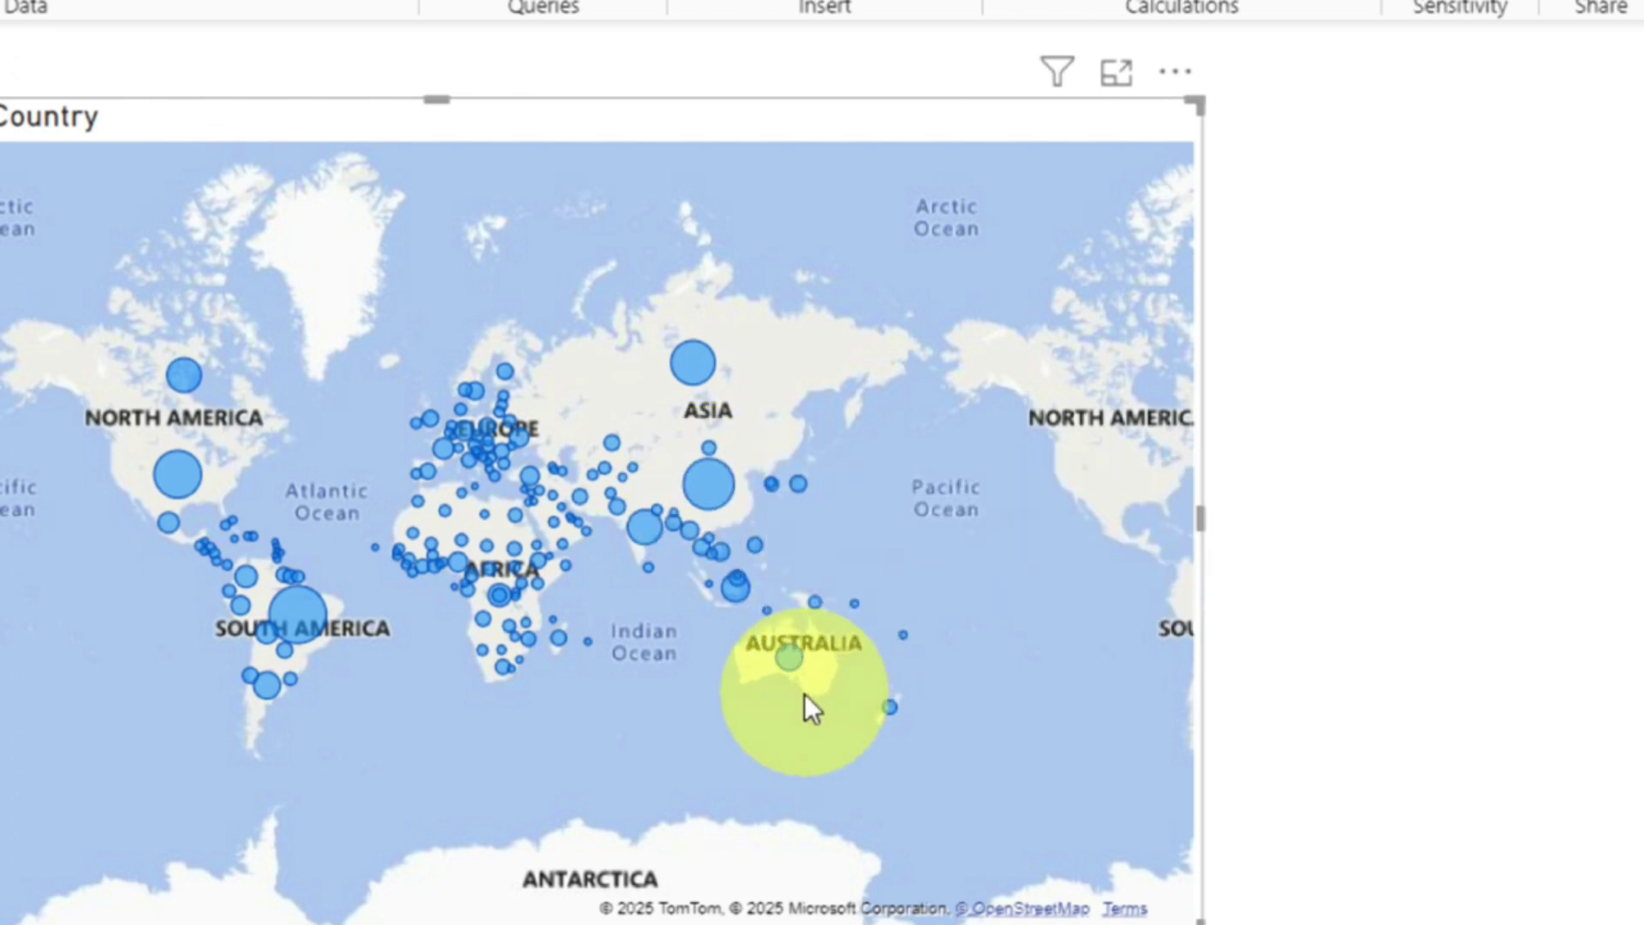
pyautogui.moveTo(793, 667)
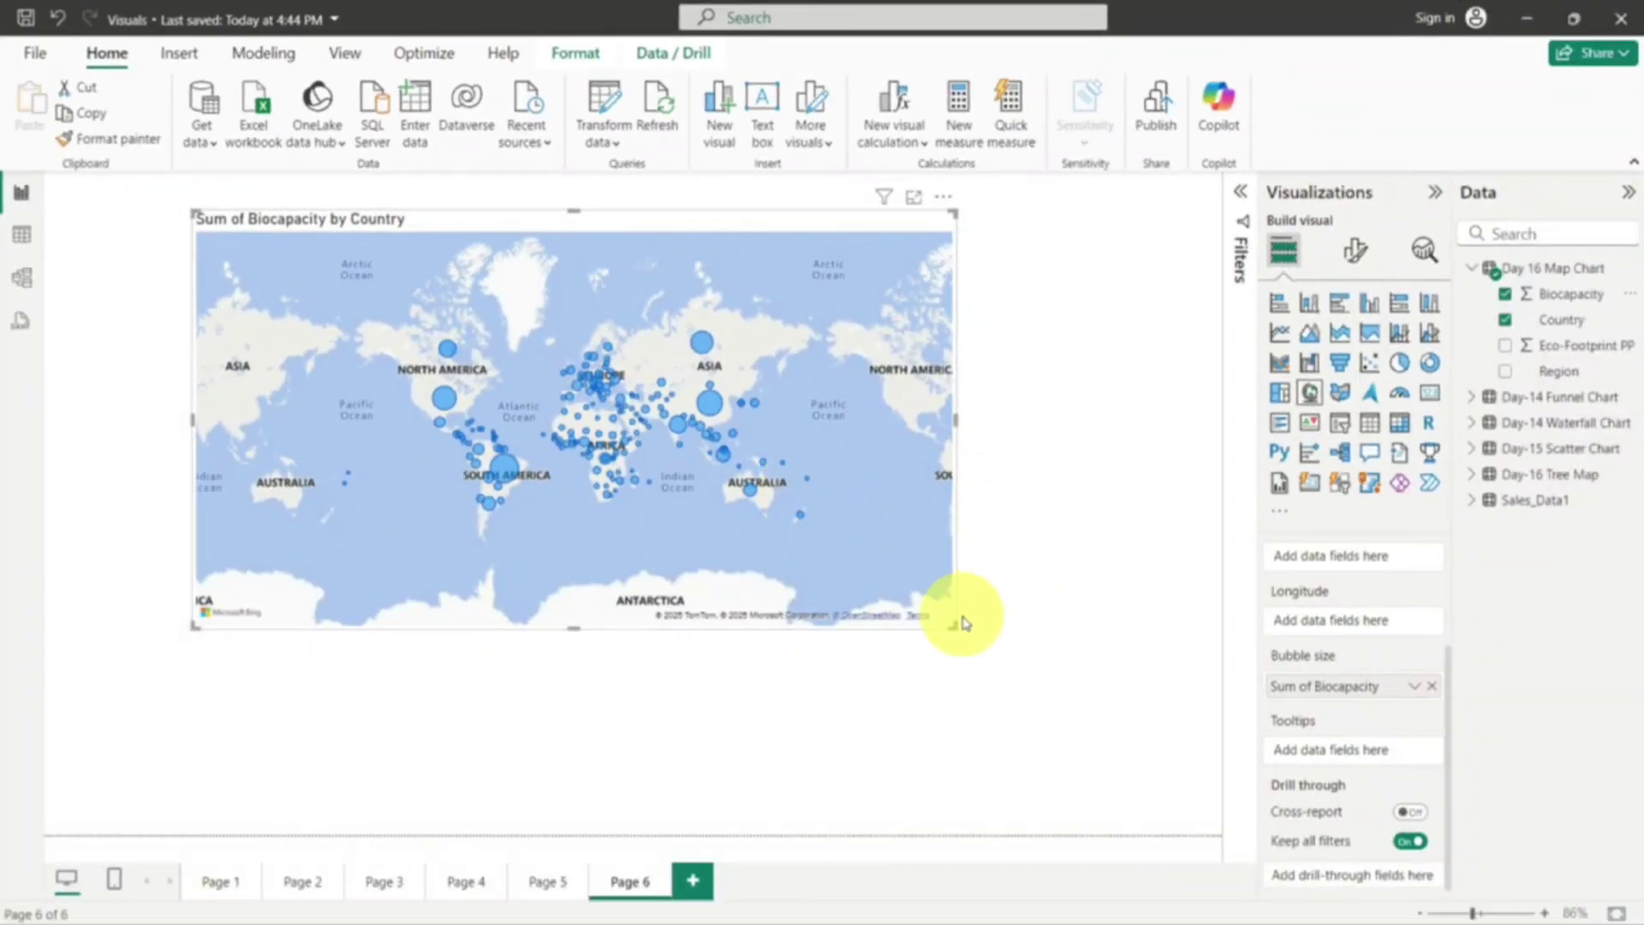
# Enlarge the map to fill most of the page and add Region to its Legend to colour the bubbles
pyautogui.moveTo(956, 625); pyautogui.dragTo(1189, 831)
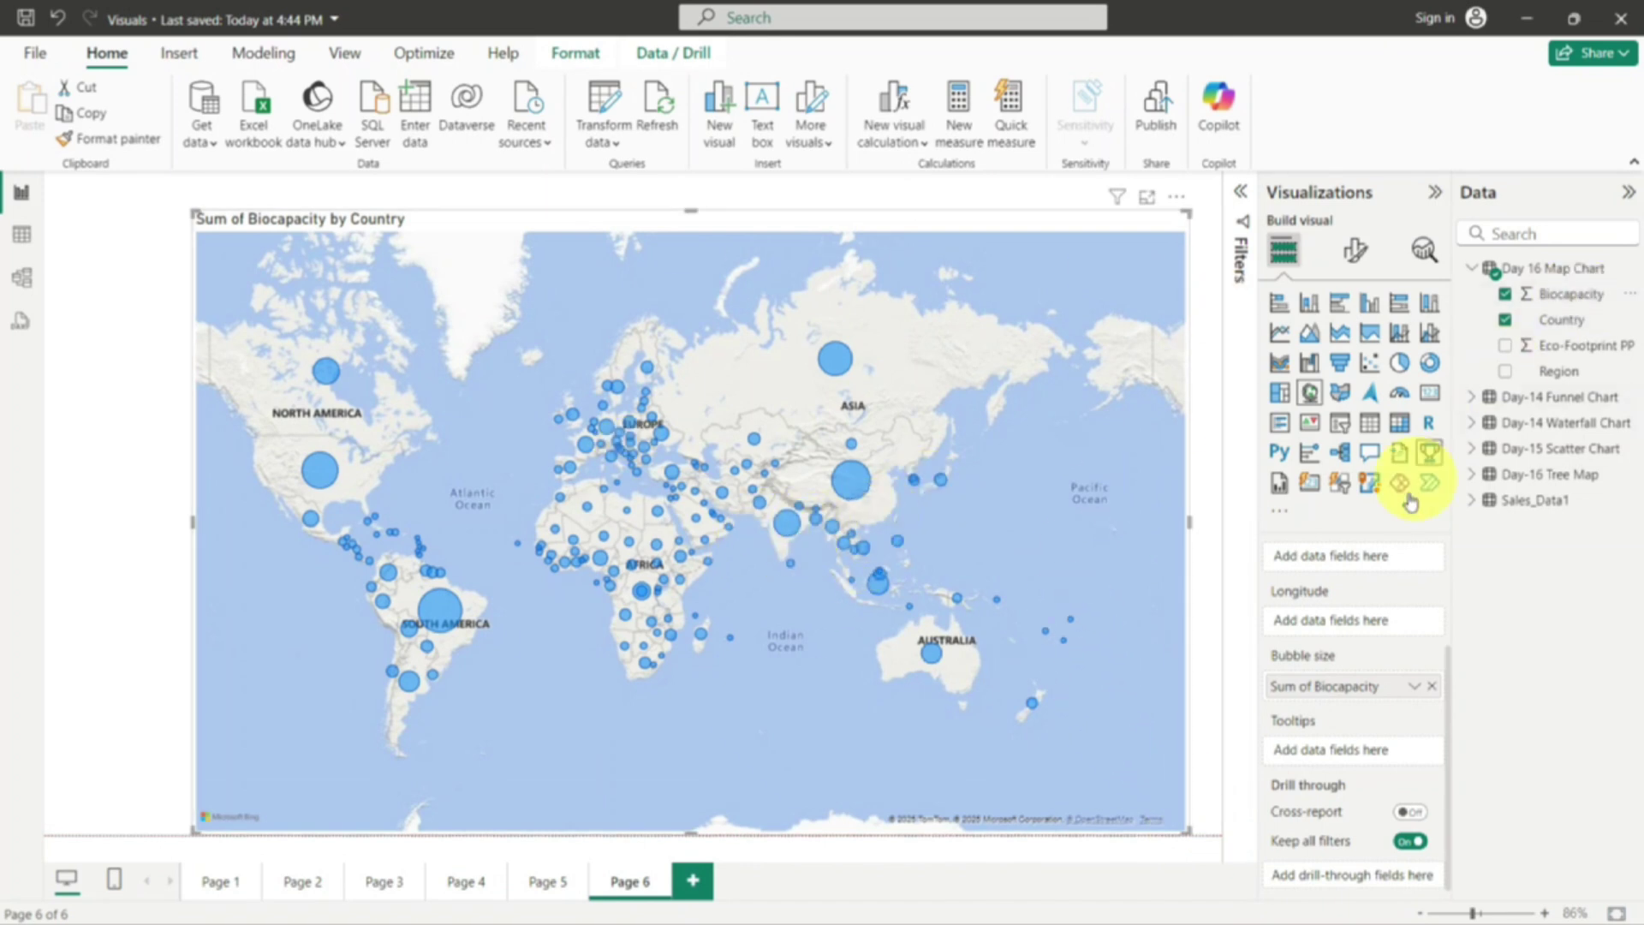
pyautogui.scroll(2, 1387, 642)
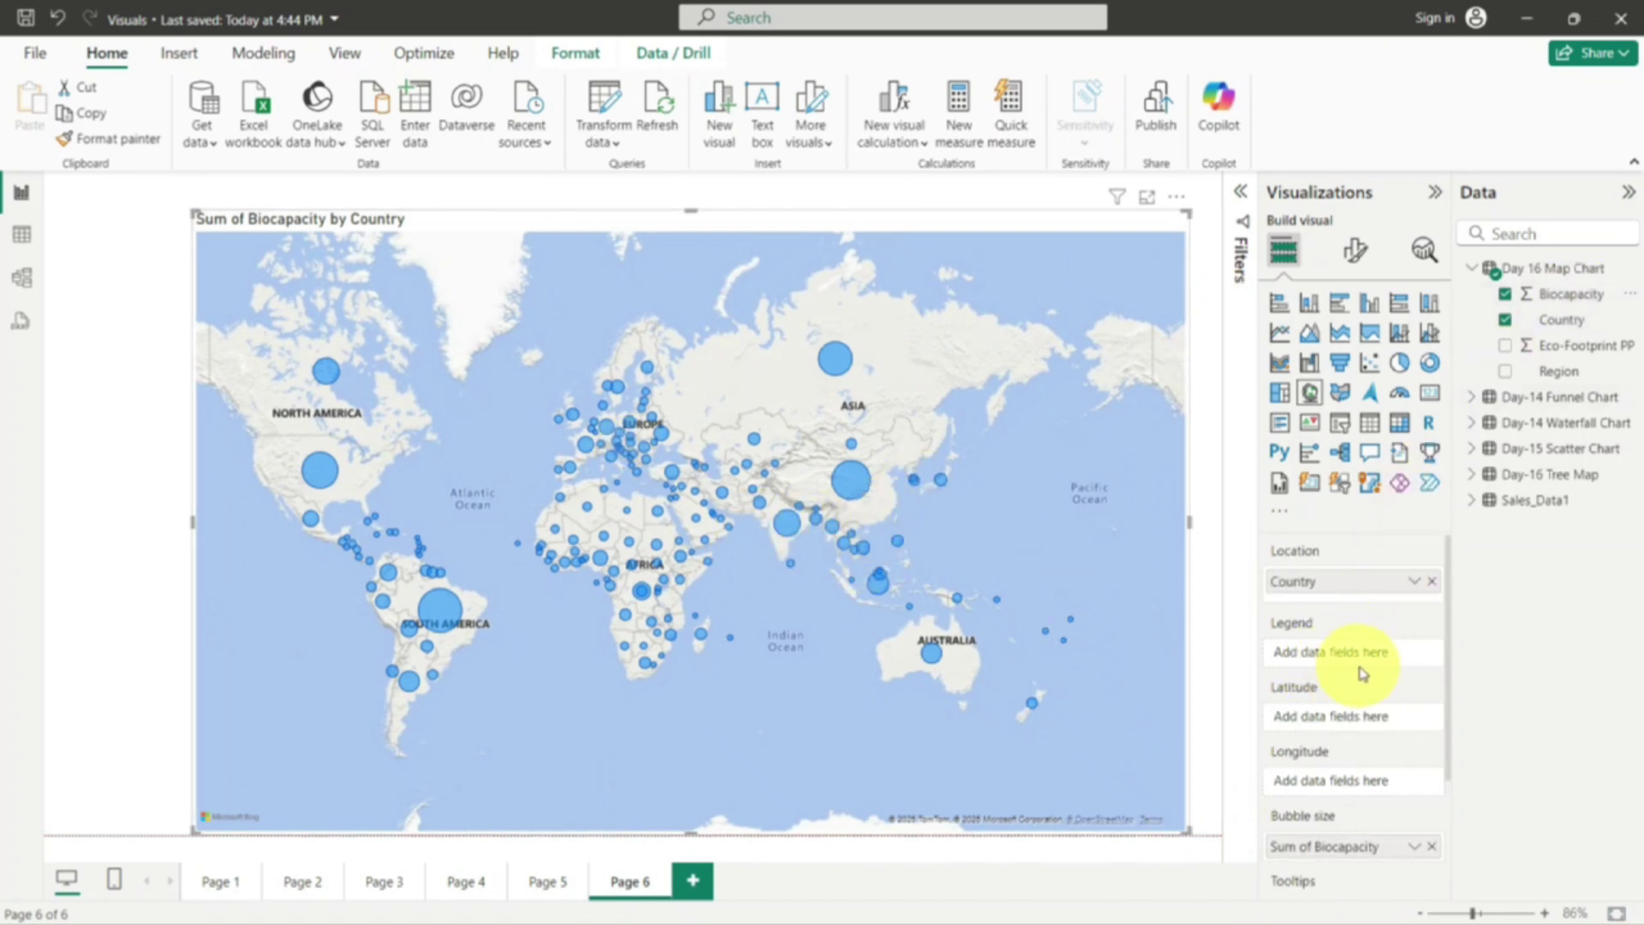
pyautogui.moveTo(1576, 374); pyautogui.dragTo(1387, 656)
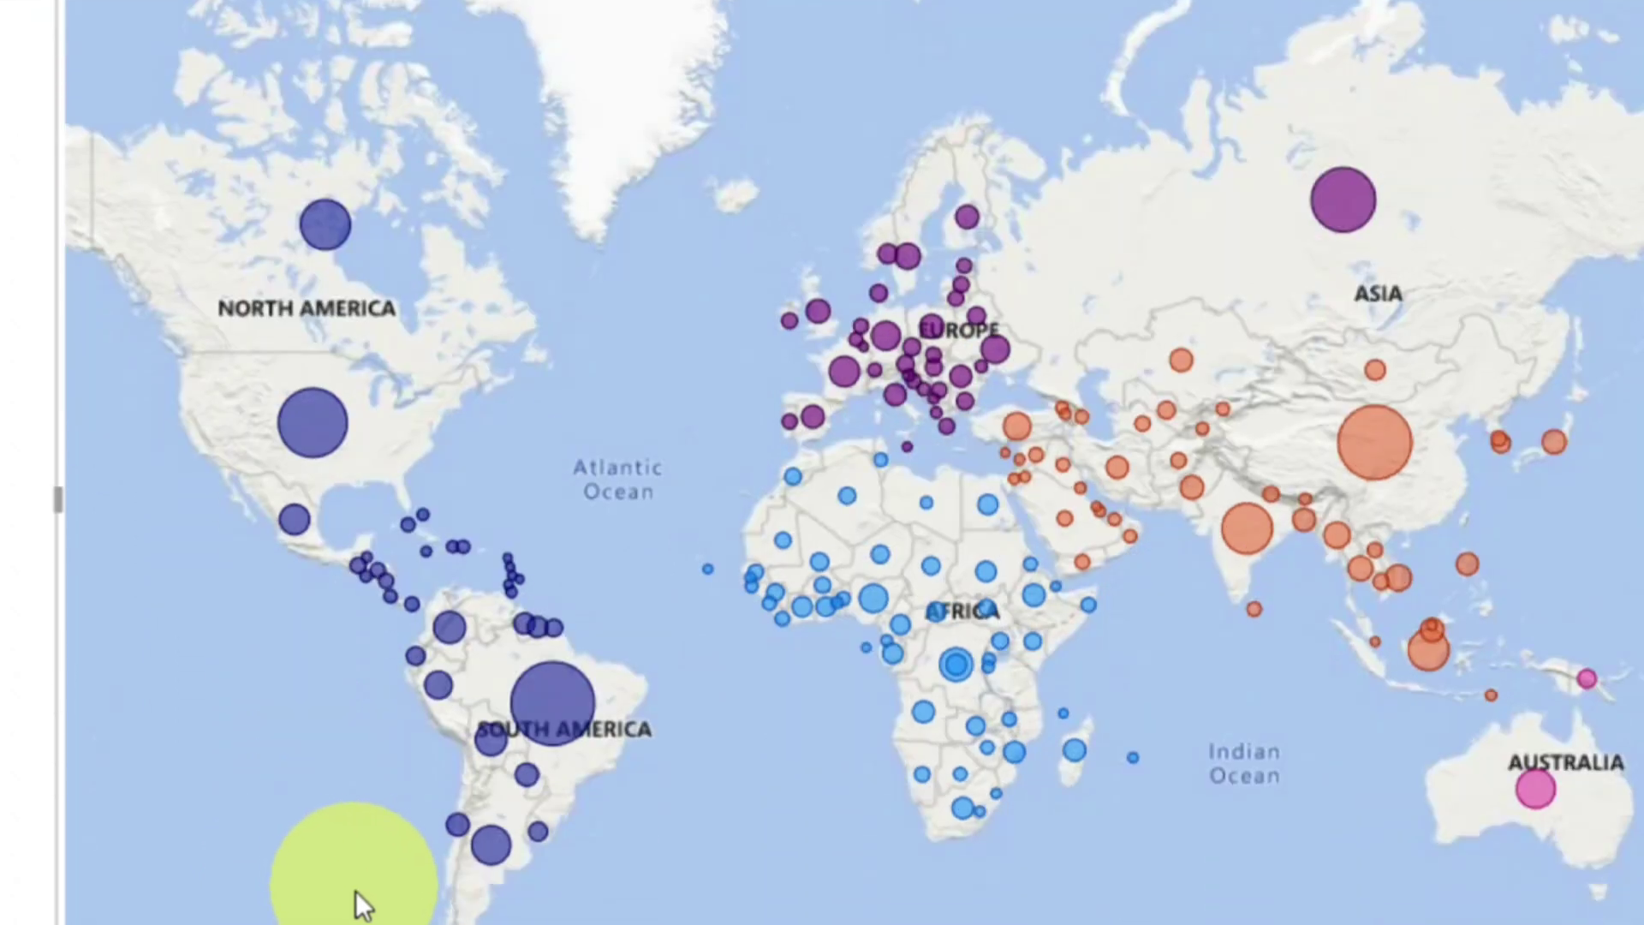
# Examine the region-coloured country bubbles and their tooltips across North America and Asia
pyautogui.moveTo(301, 417)
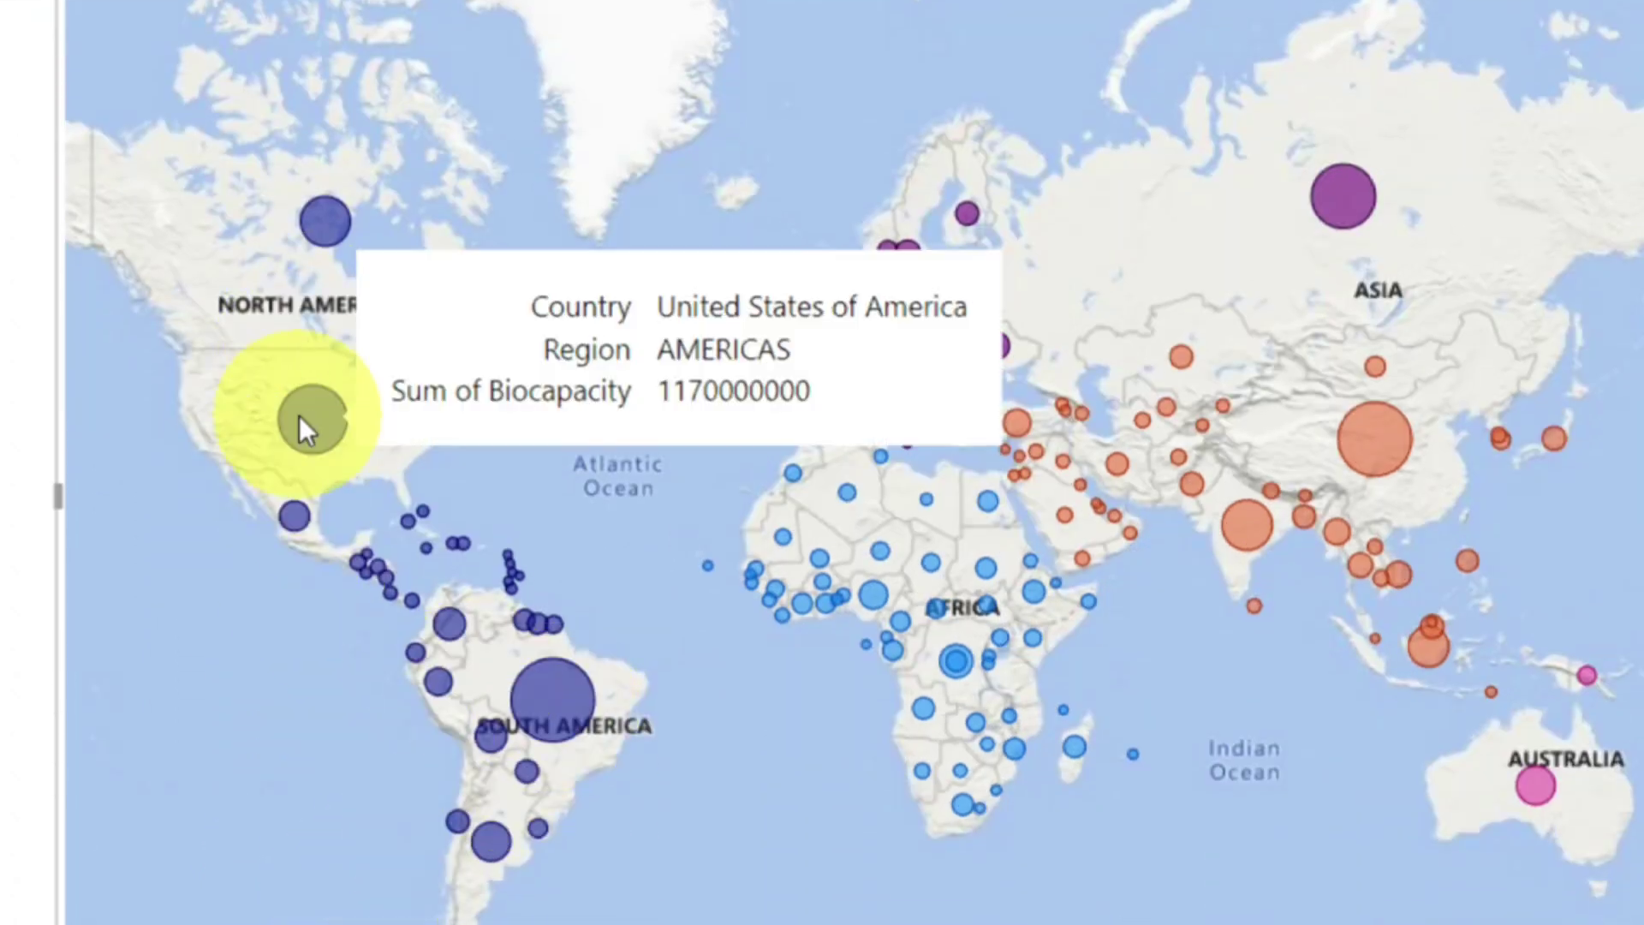
pyautogui.moveTo(347, 205)
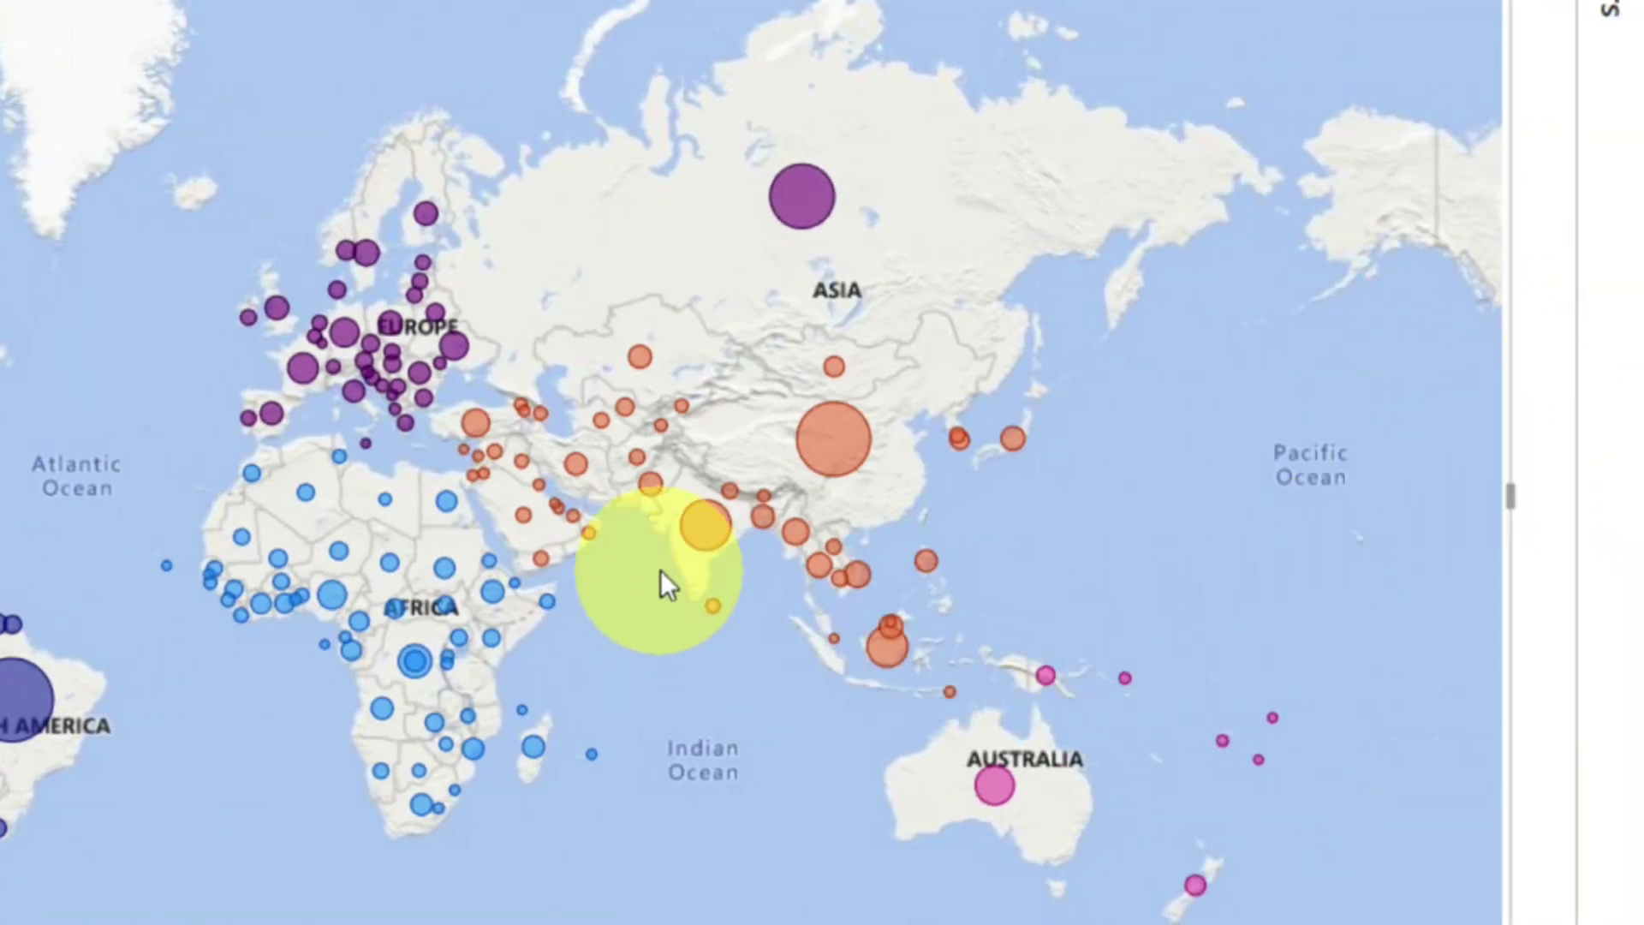
pyautogui.moveTo(692, 513)
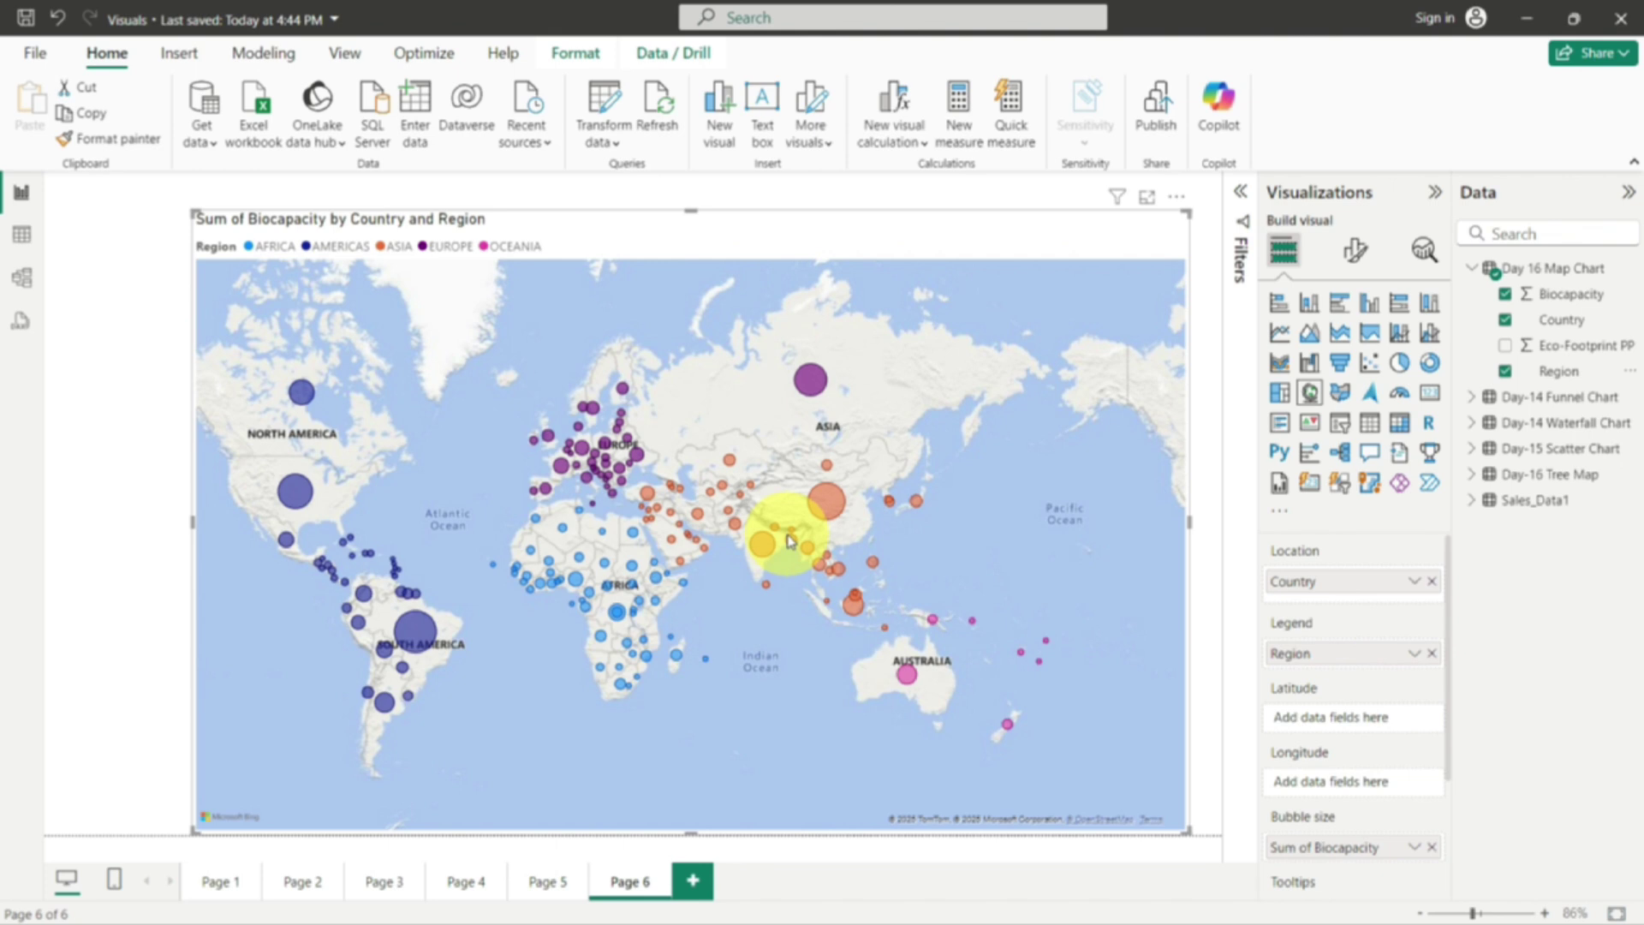
pyautogui.scroll(5, 788, 540)
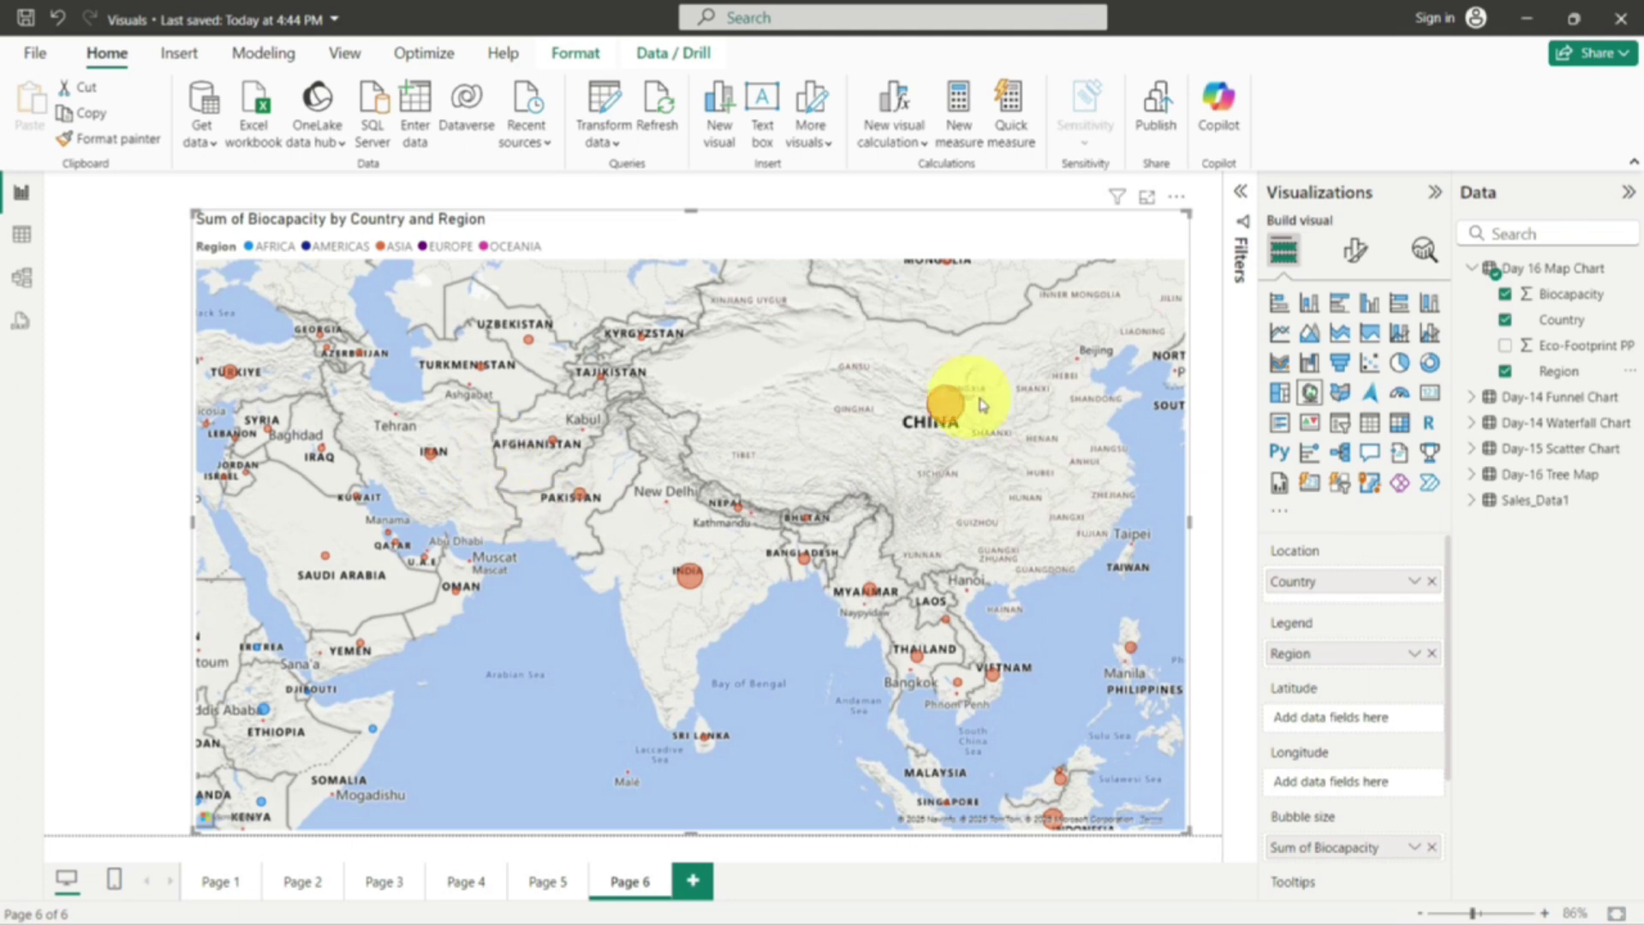
pyautogui.scroll(-5, 774, 471)
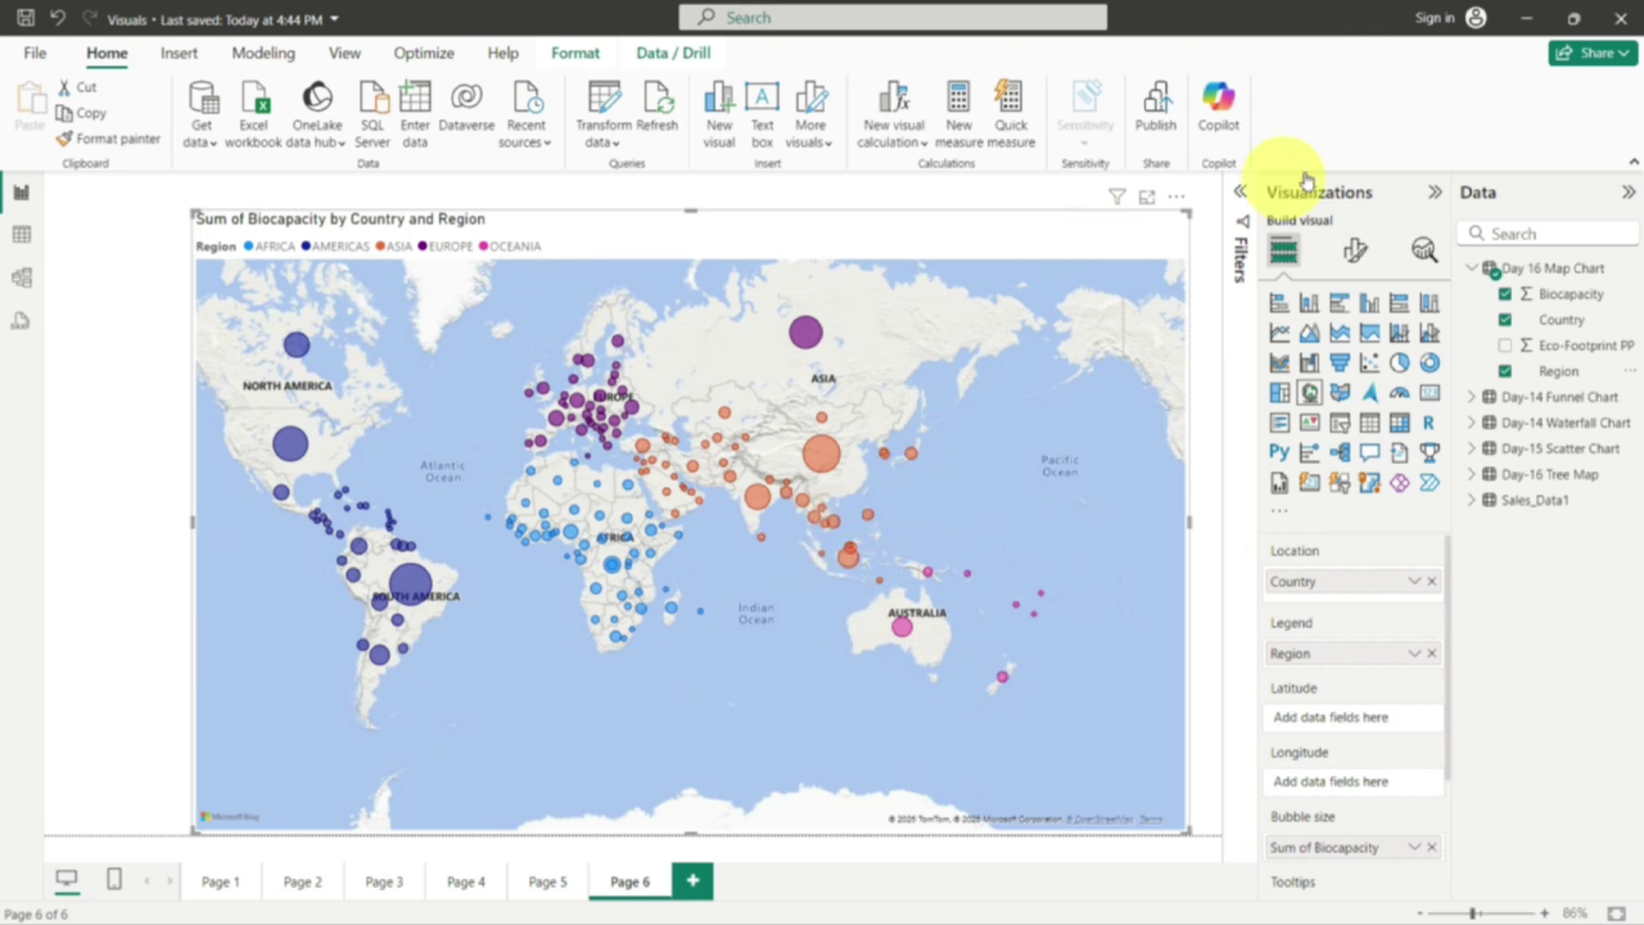
# Try the Dark, Light and Grayscale styles on the map visual and return it to Road
pyautogui.click(1353, 253)
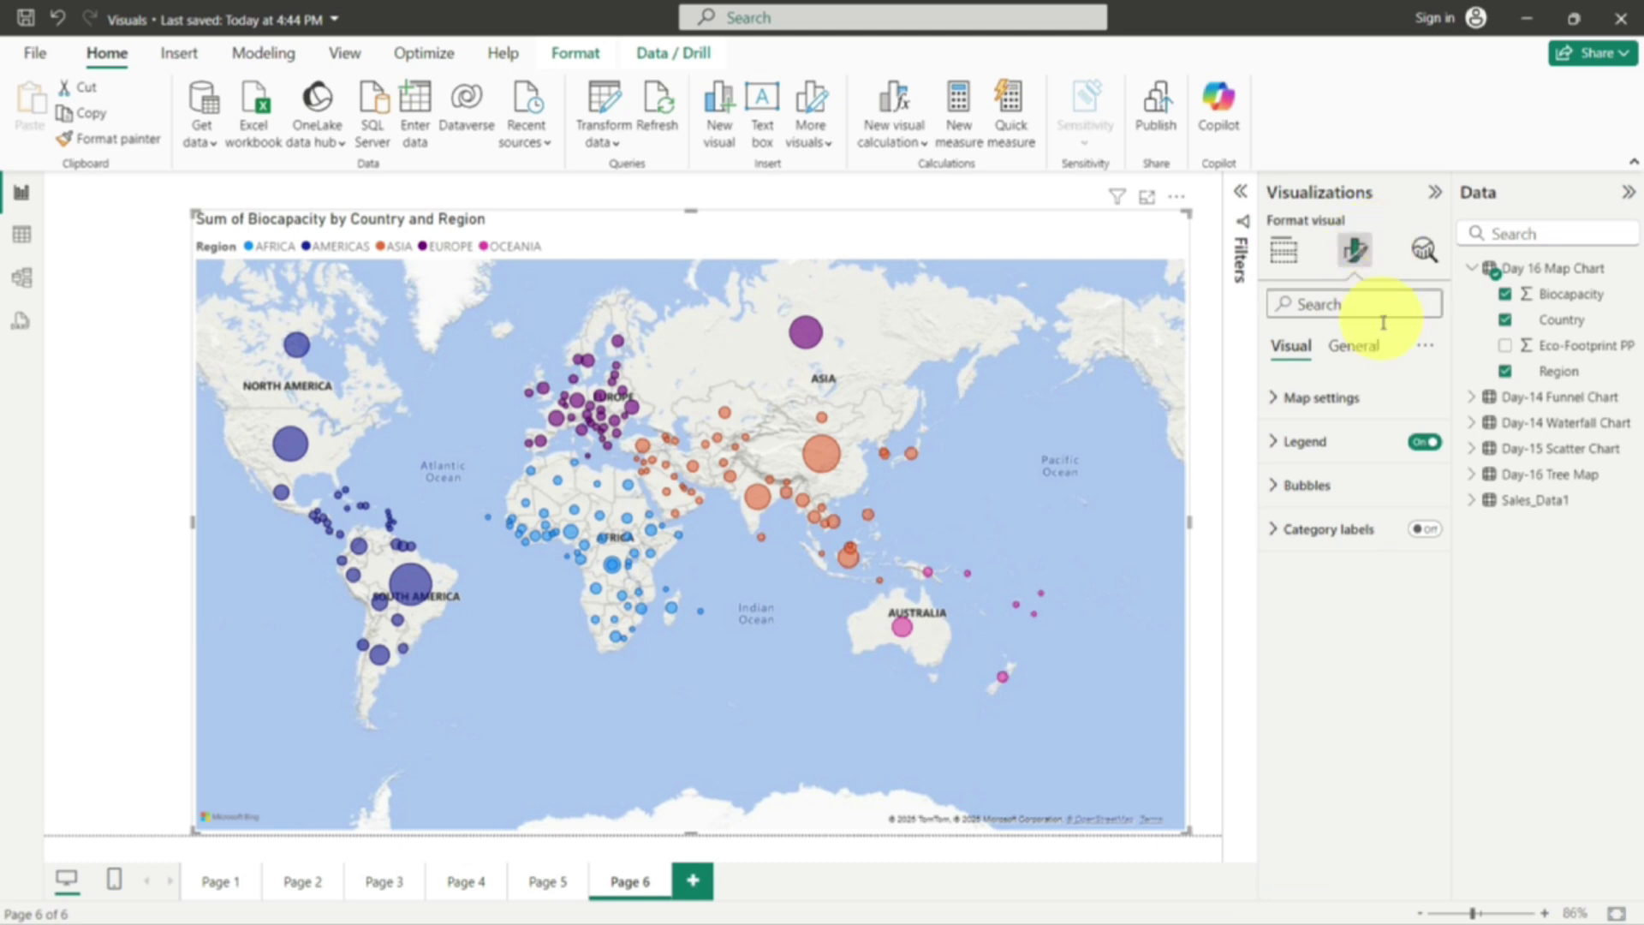
pyautogui.click(1321, 403)
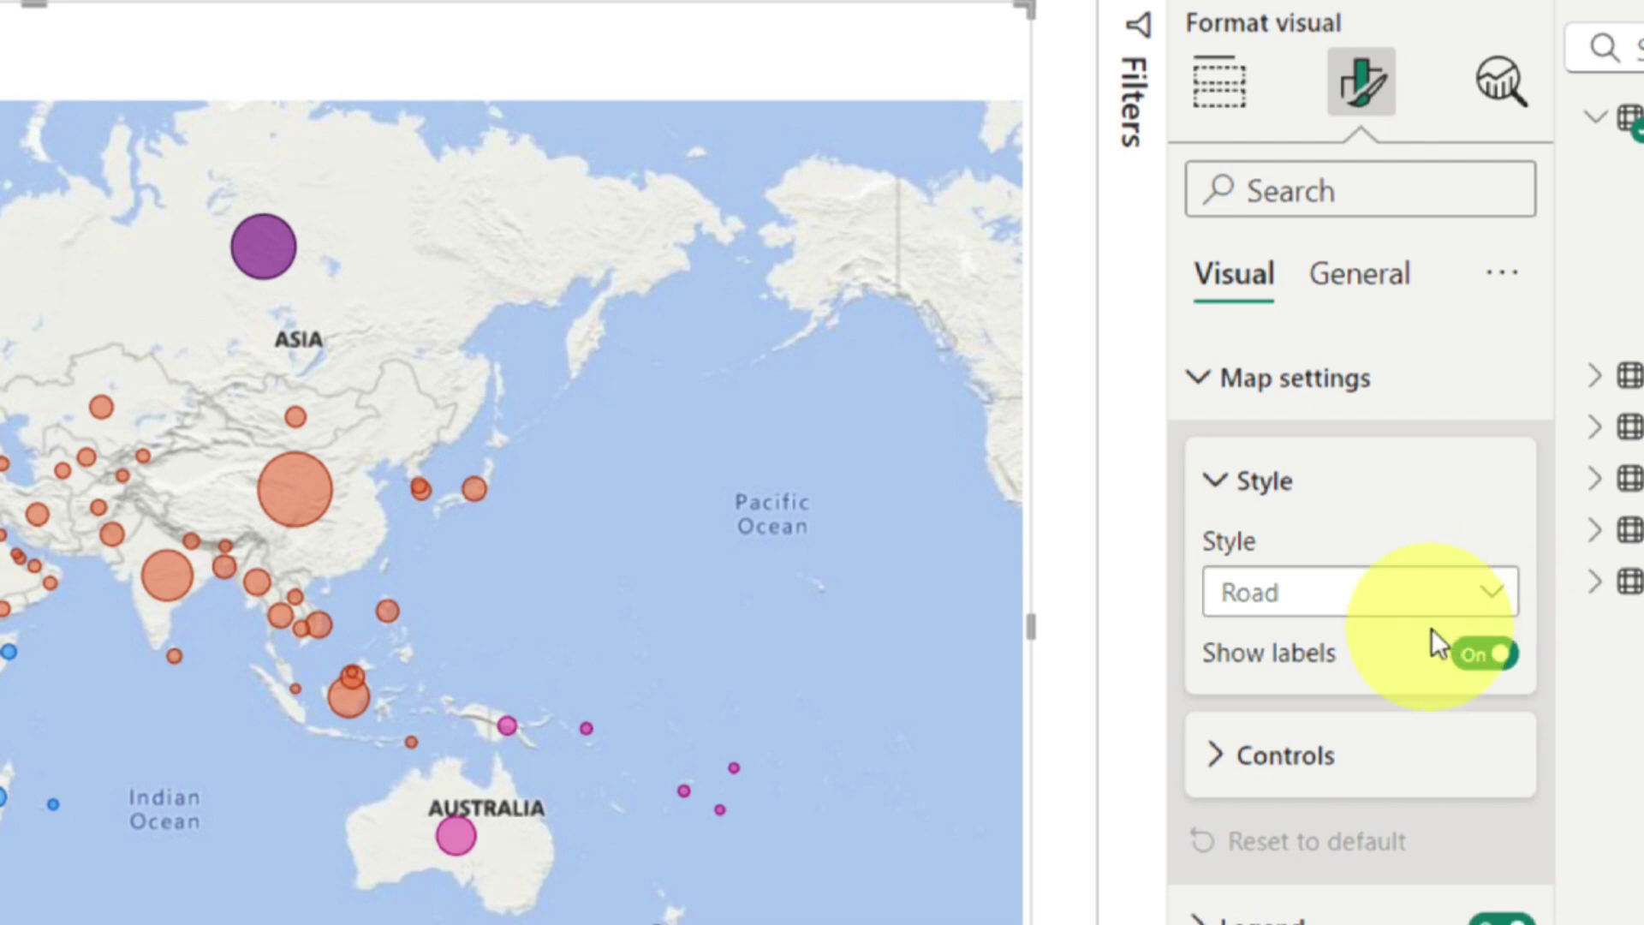
pyautogui.click(1502, 601)
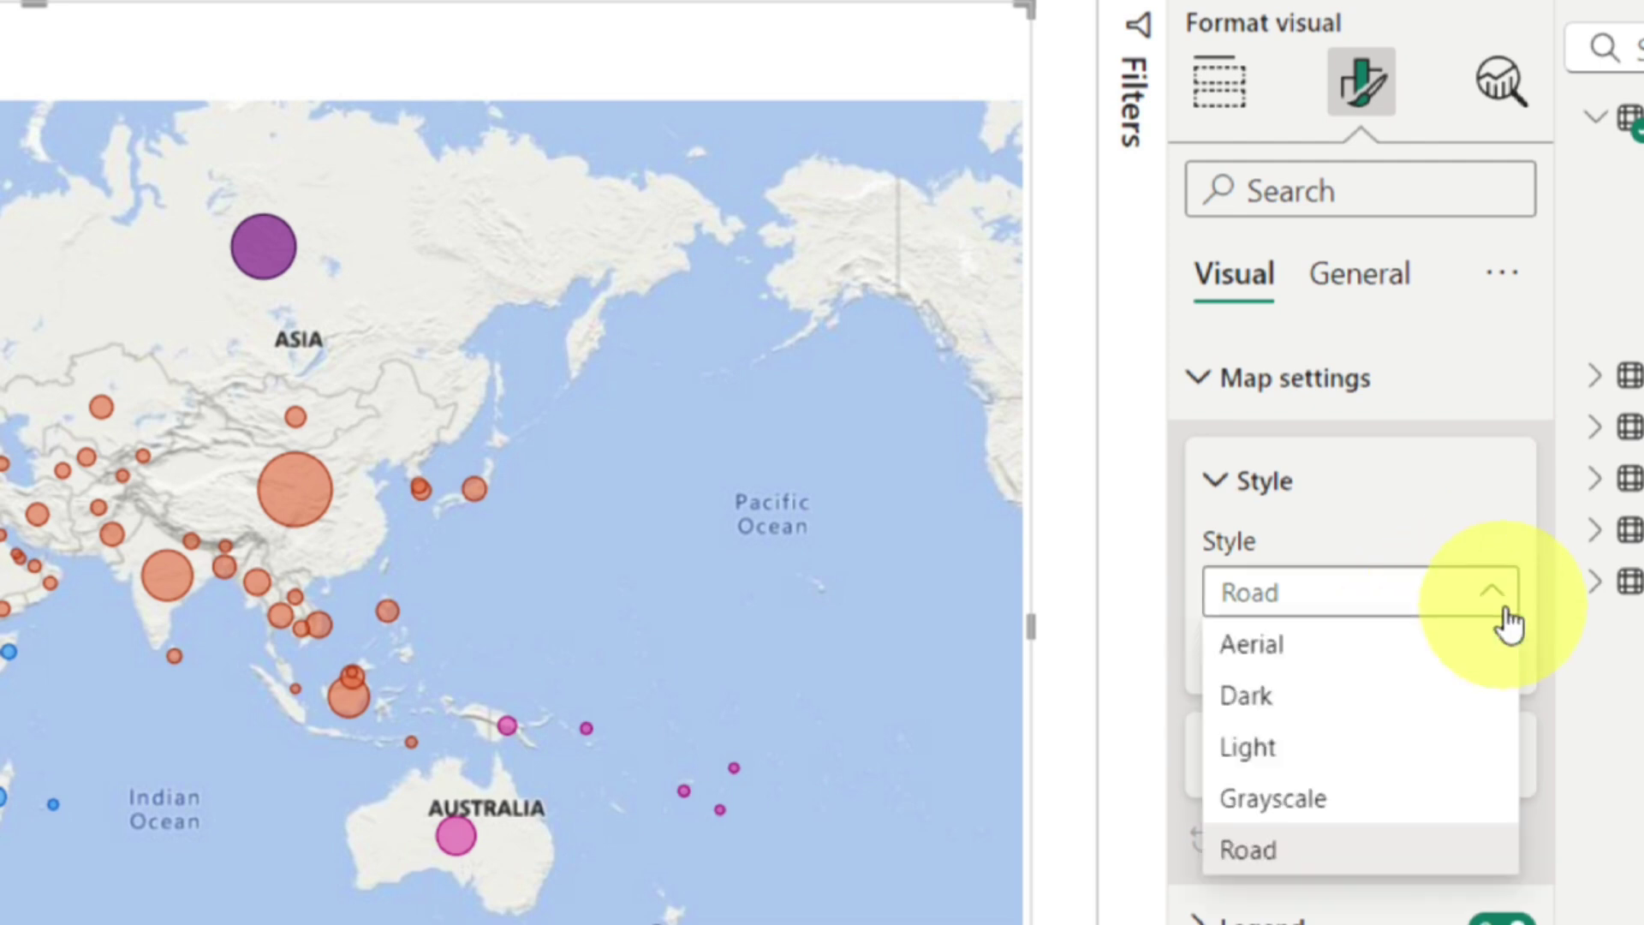
pyautogui.click(1289, 698)
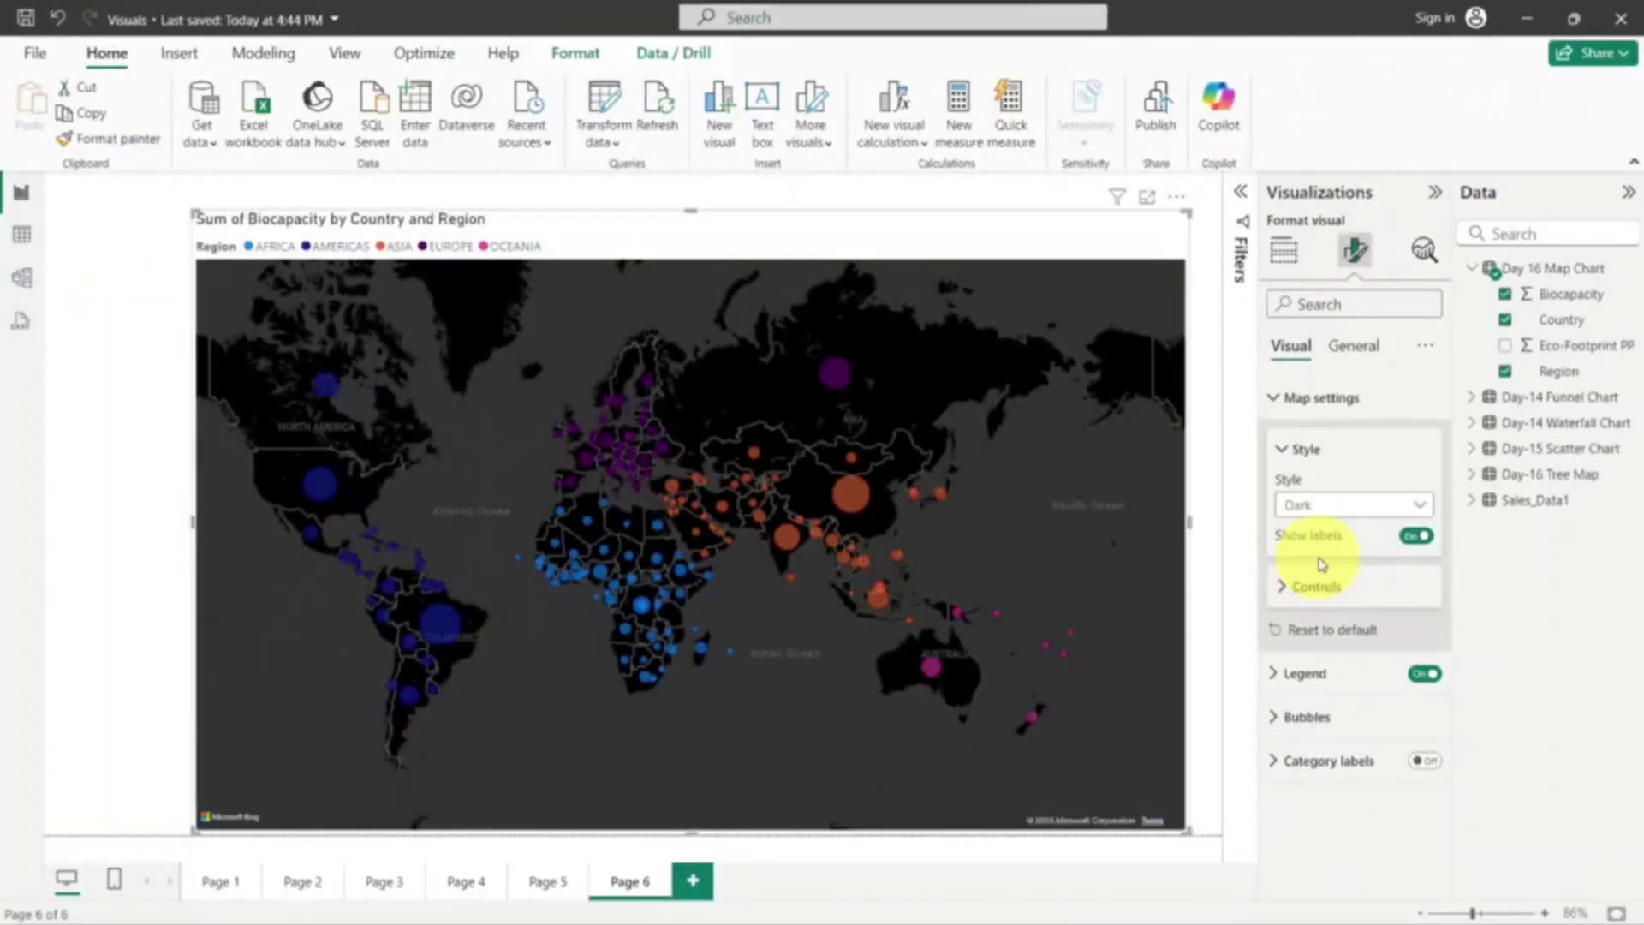
pyautogui.click(1392, 507)
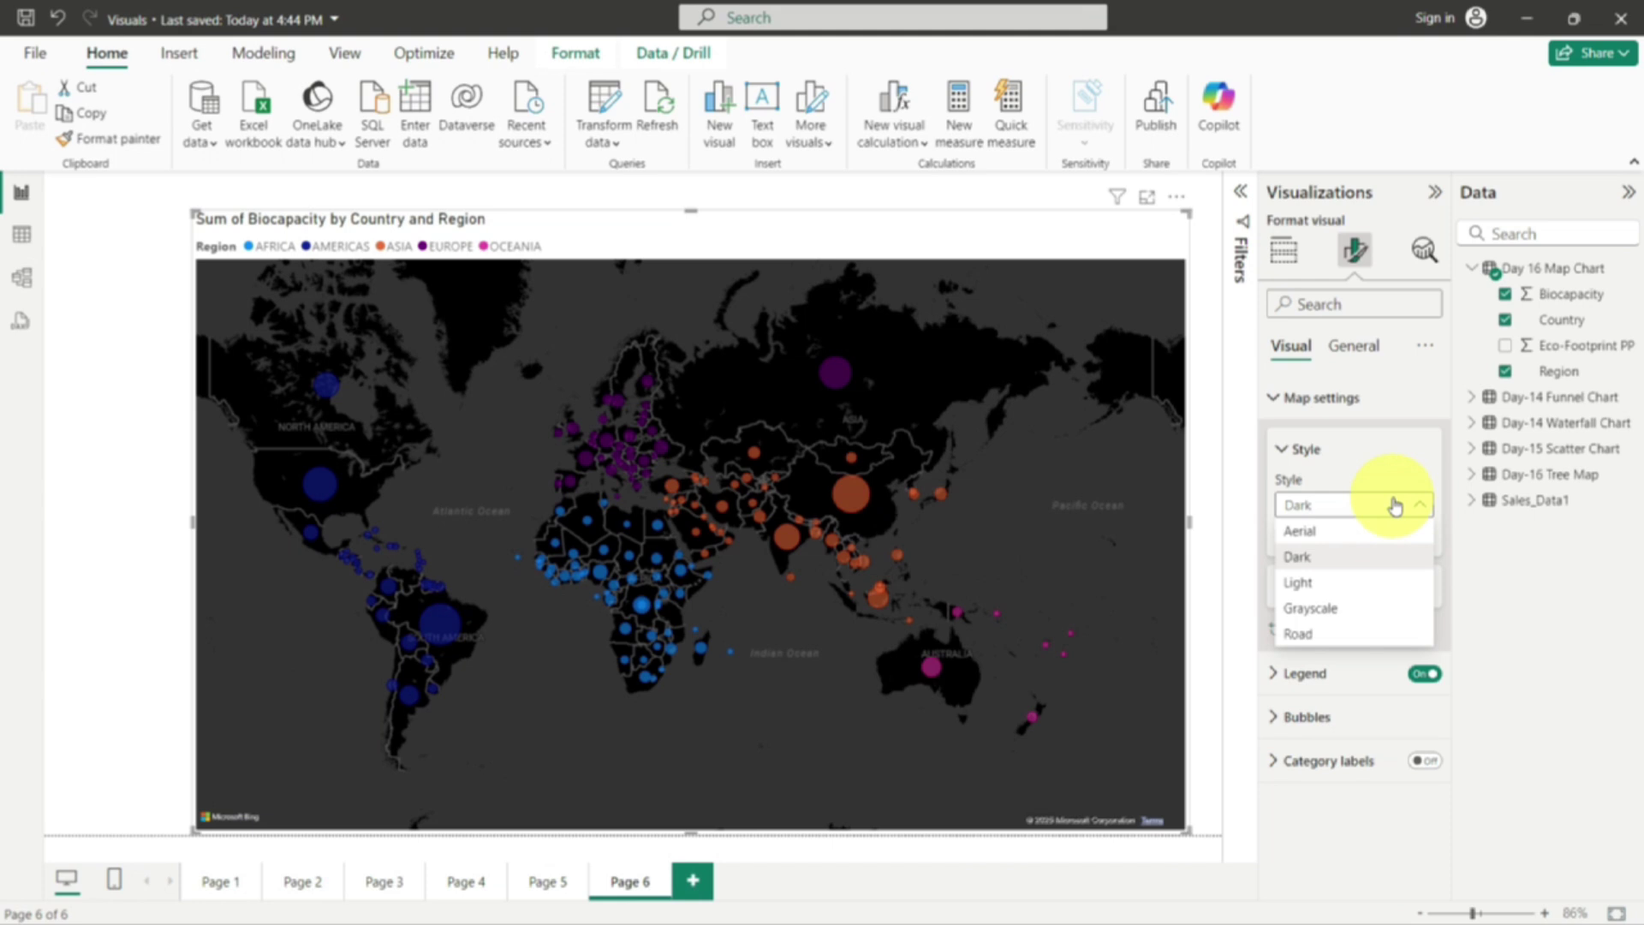
pyautogui.click(1347, 580)
pyautogui.click(1349, 511)
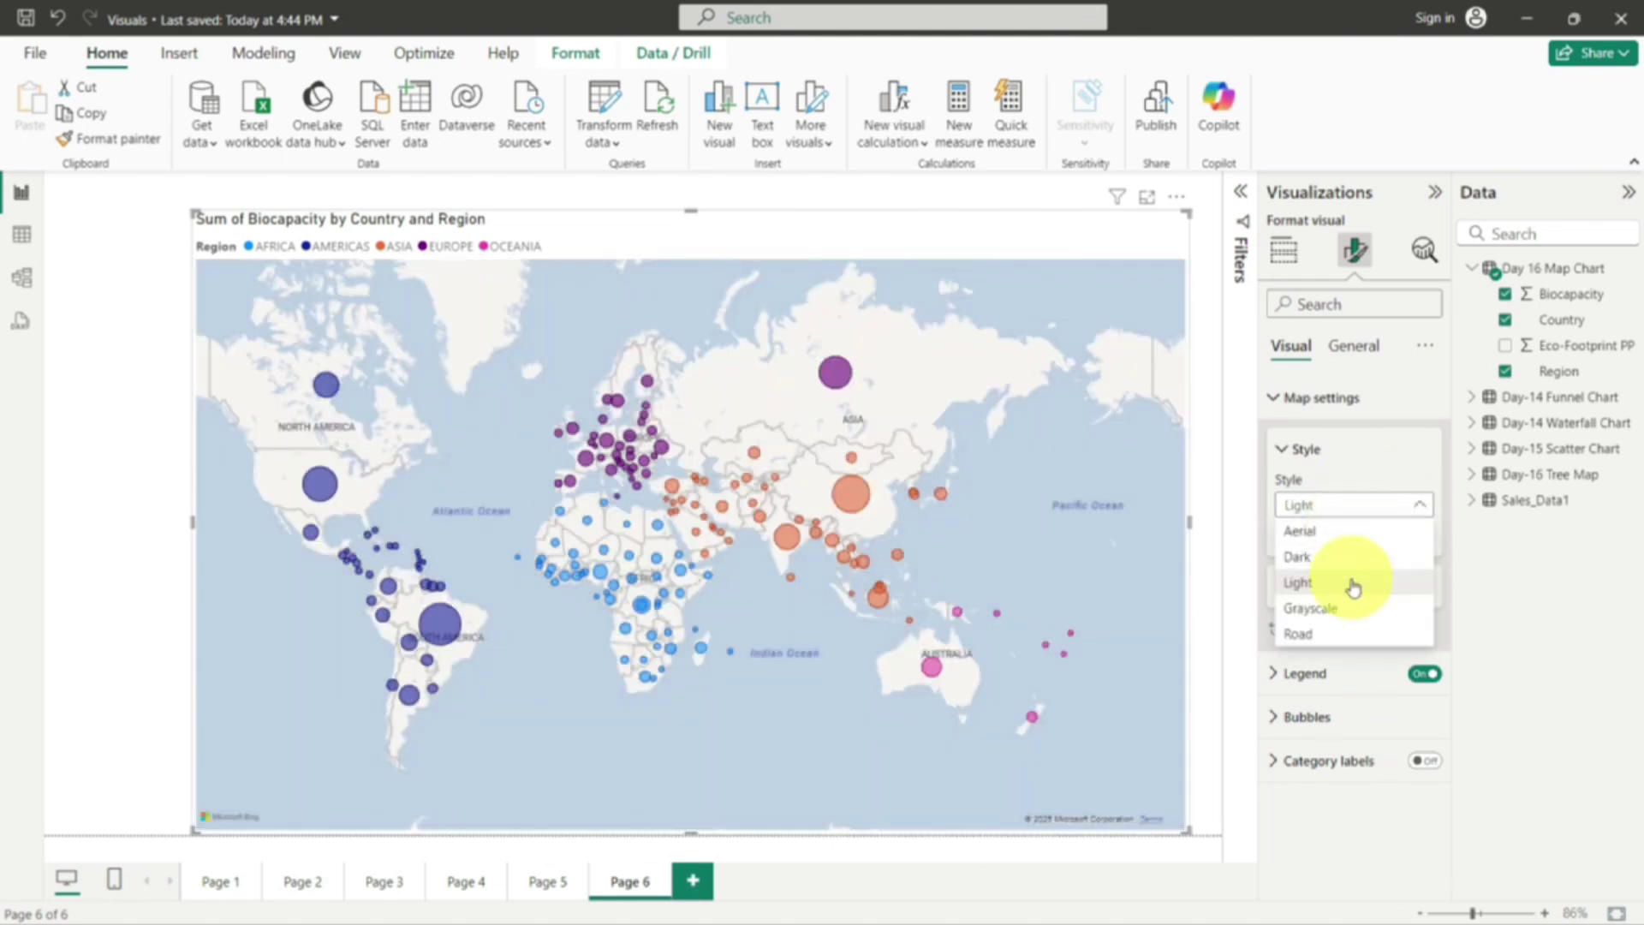
pyautogui.click(1347, 608)
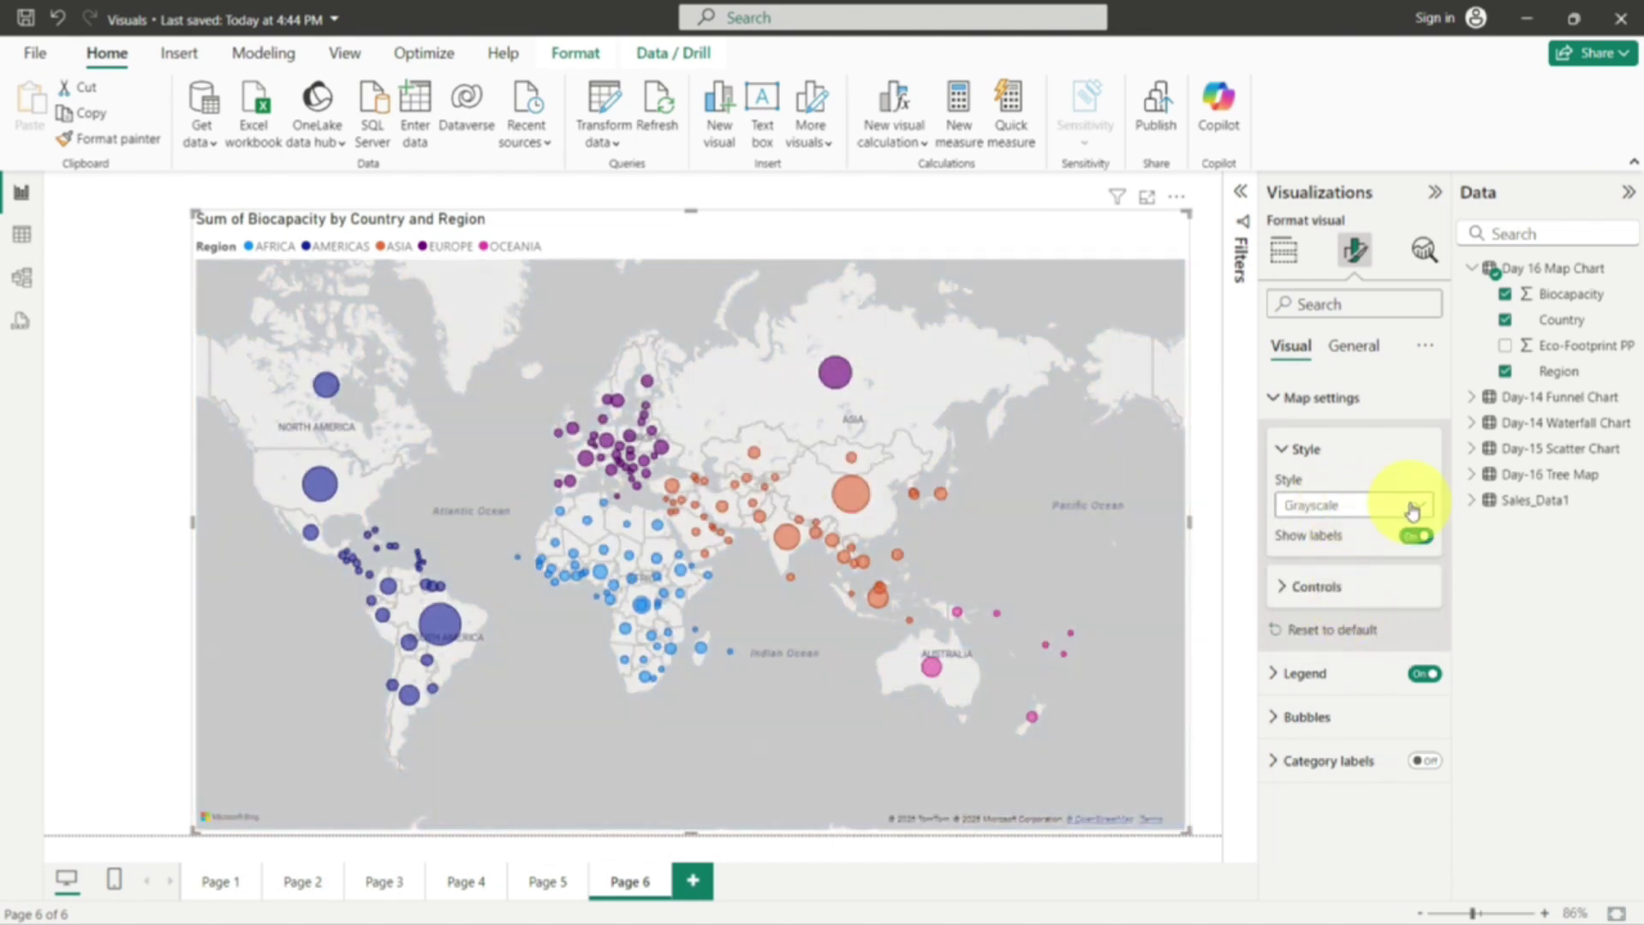
pyautogui.click(1412, 511)
pyautogui.click(1350, 642)
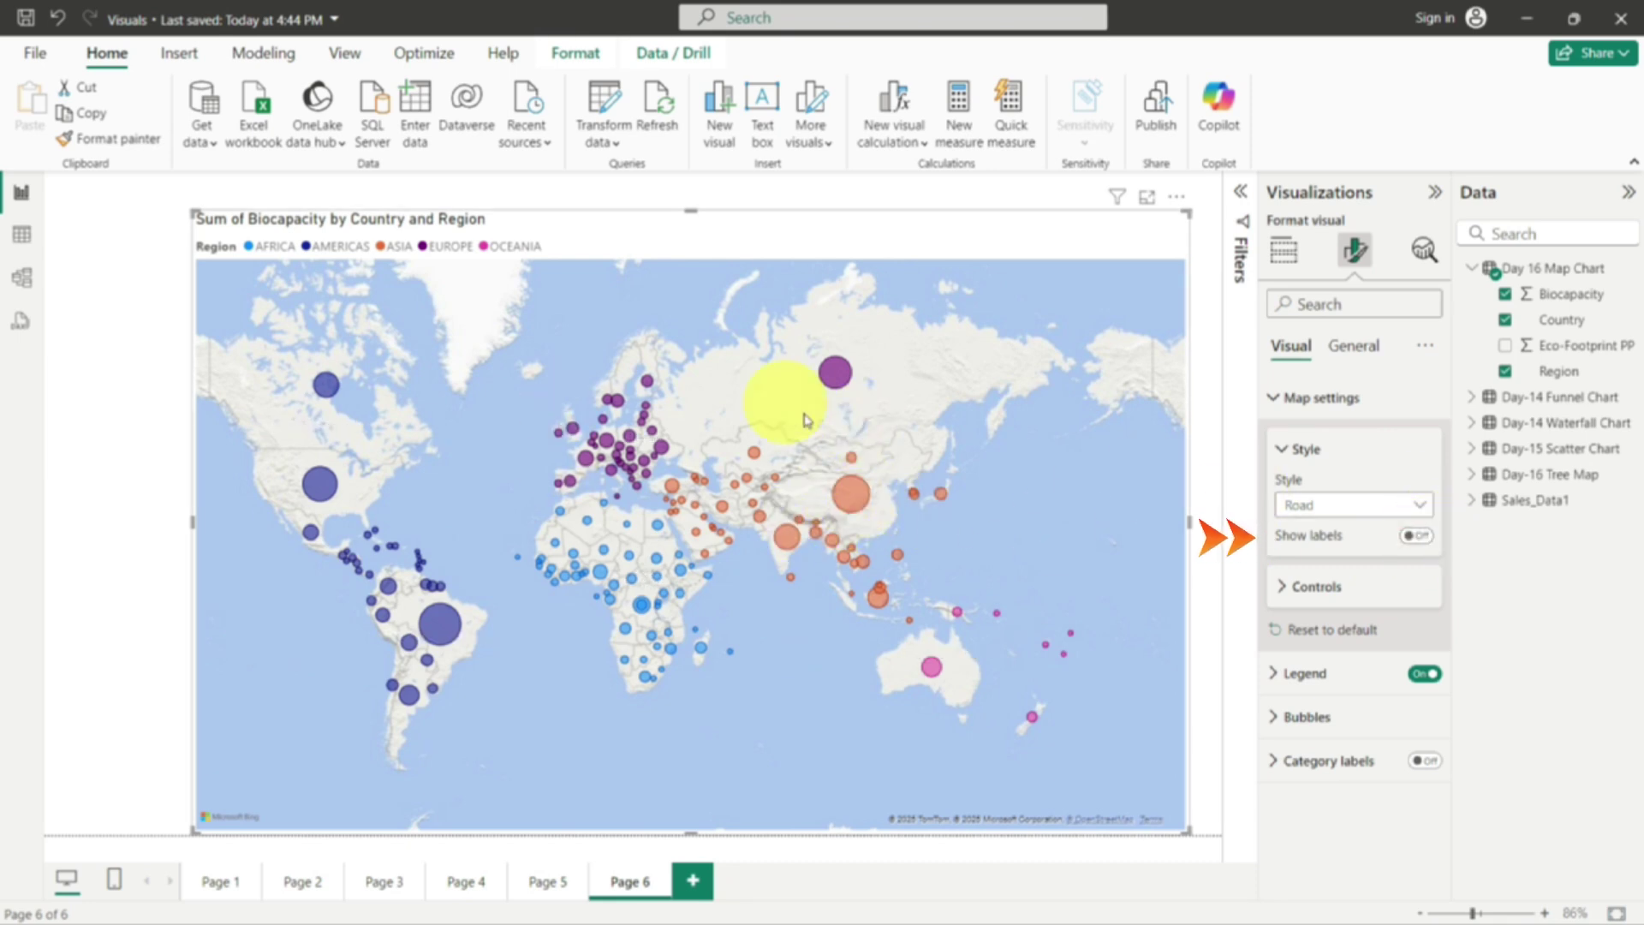
# Turn the map style's place labels back on and review the map's zoom, lasso and geocoding controls
pyautogui.click(1414, 537)
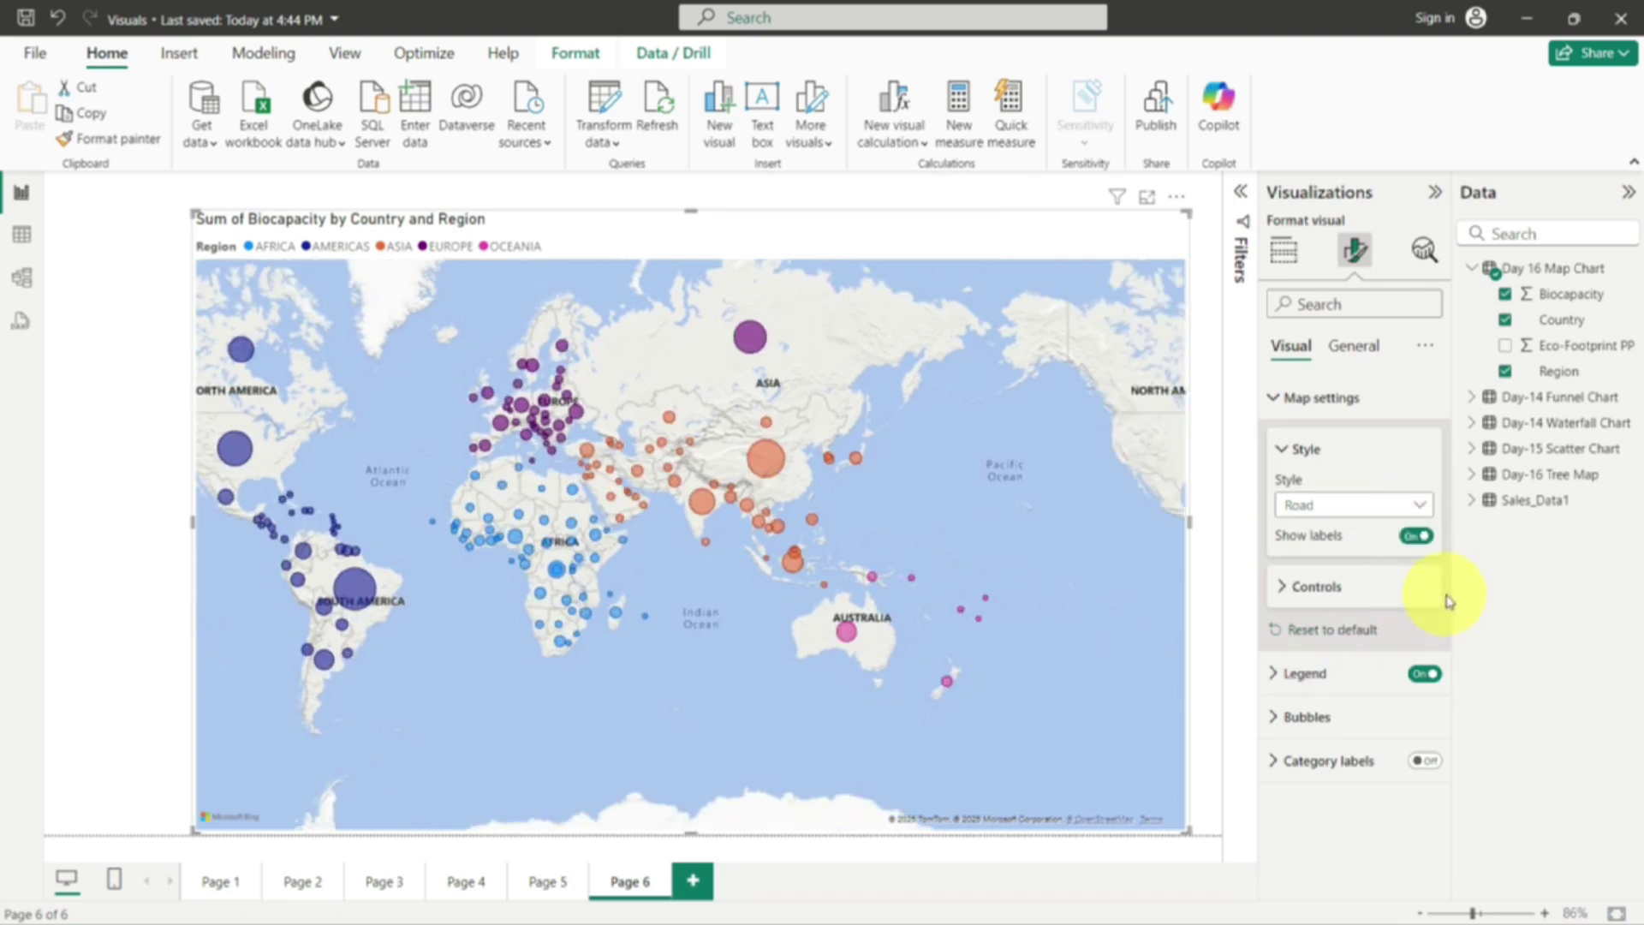
pyautogui.click(1286, 589)
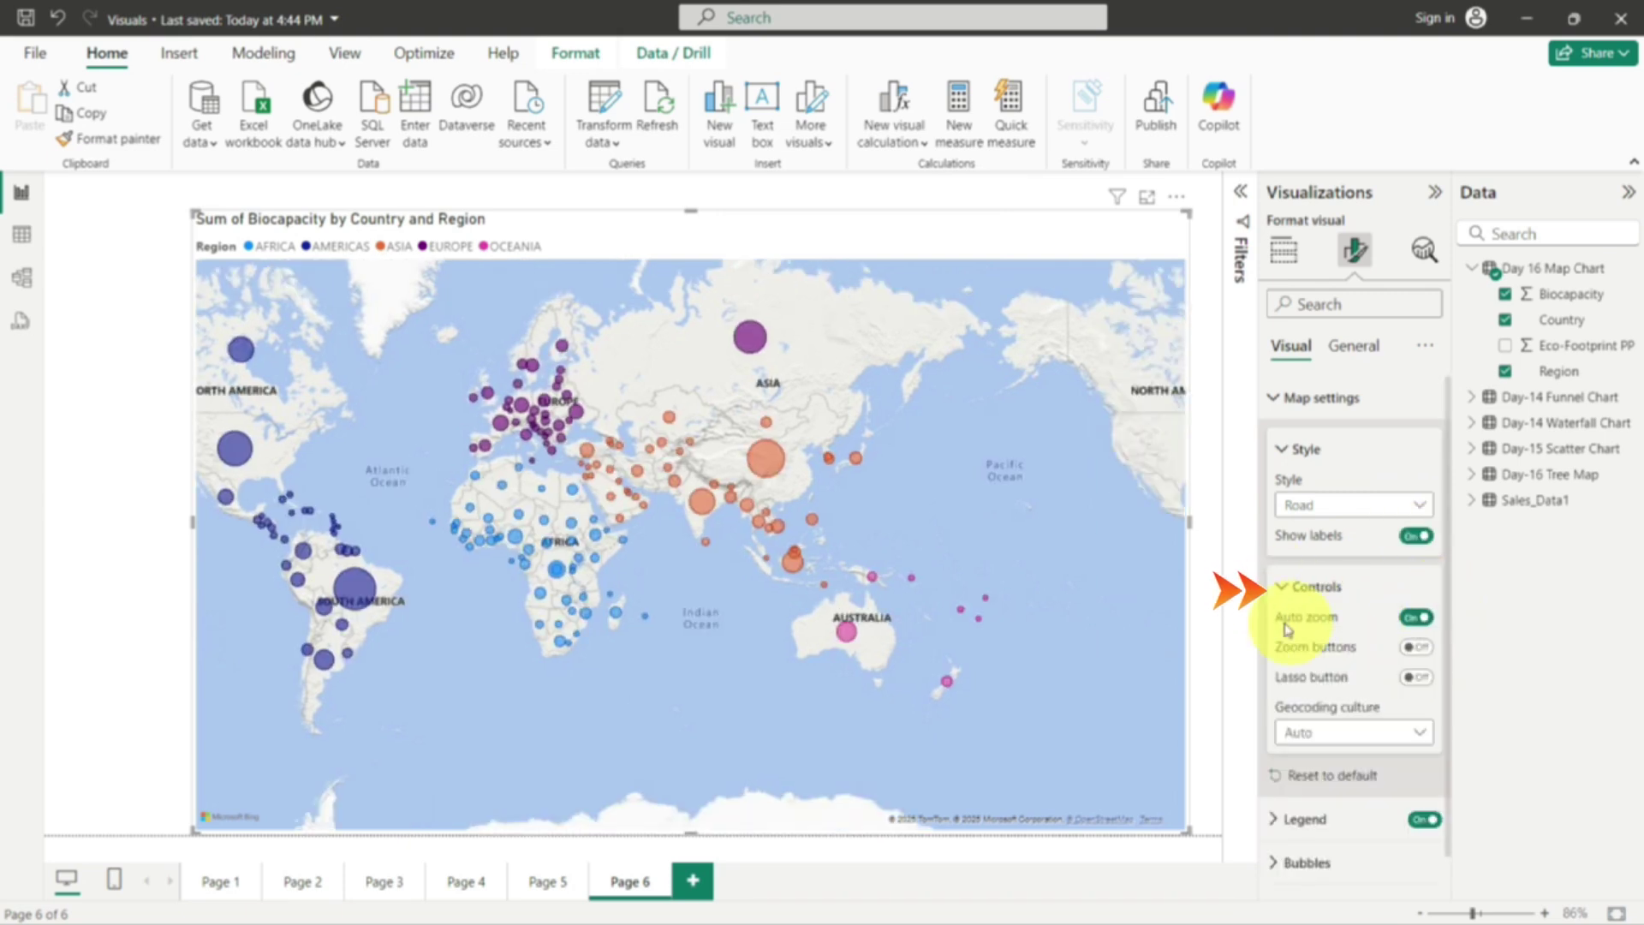
pyautogui.click(1280, 586)
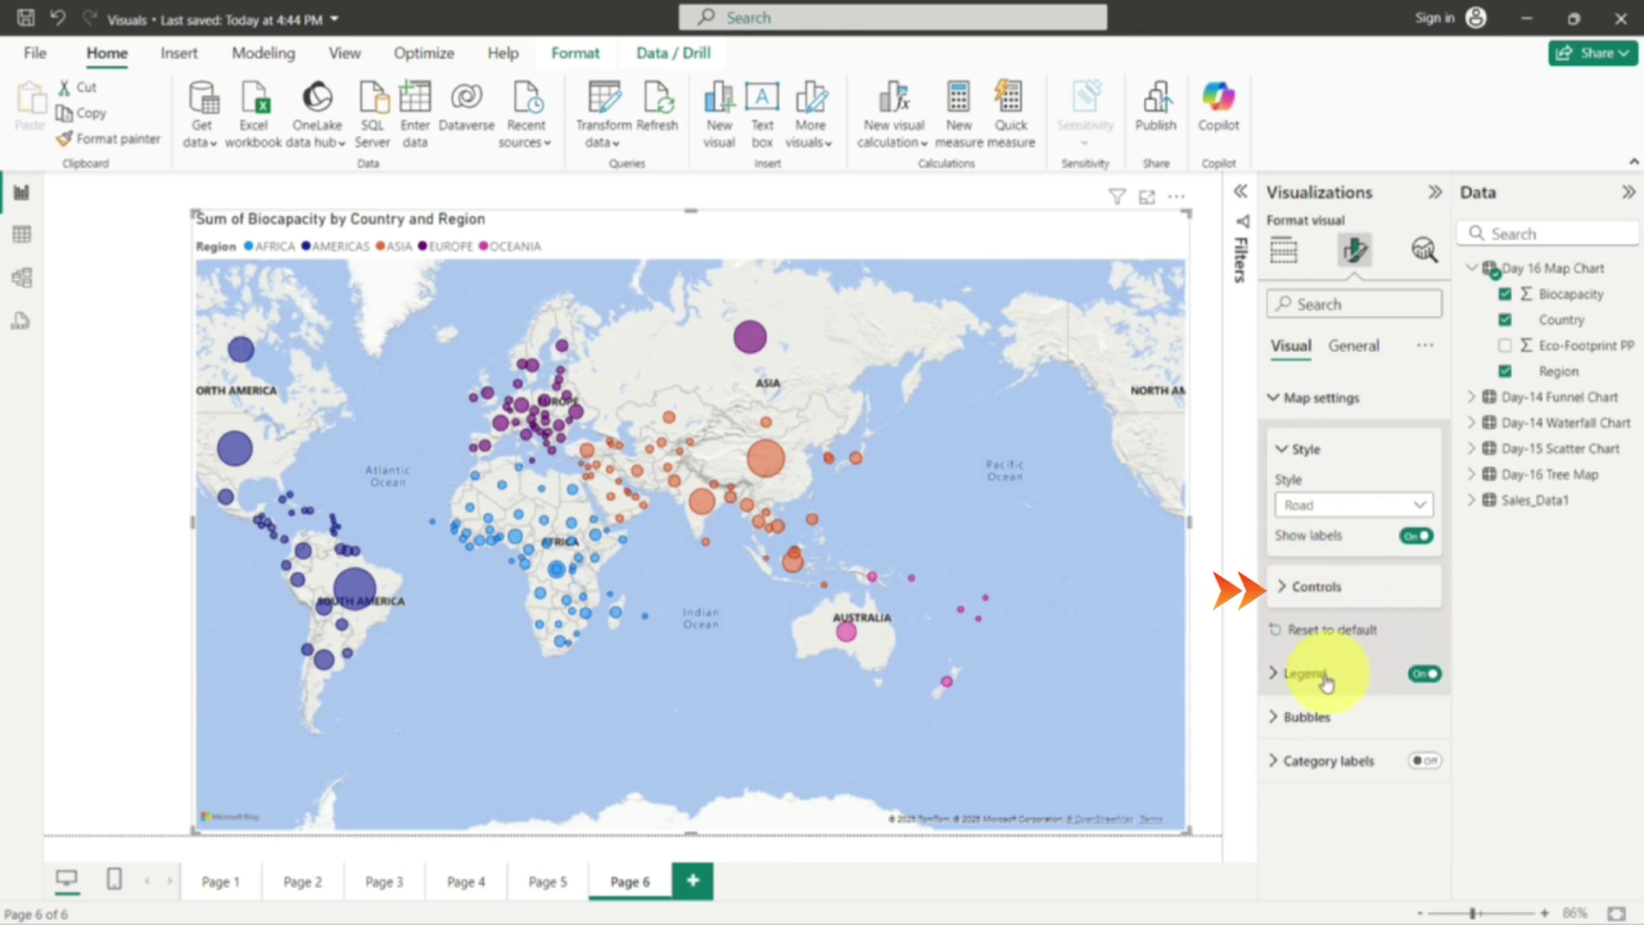
# Toggle the map's region legend off and on to compare the map with and without it
pyautogui.click(1428, 676)
pyautogui.click(1428, 675)
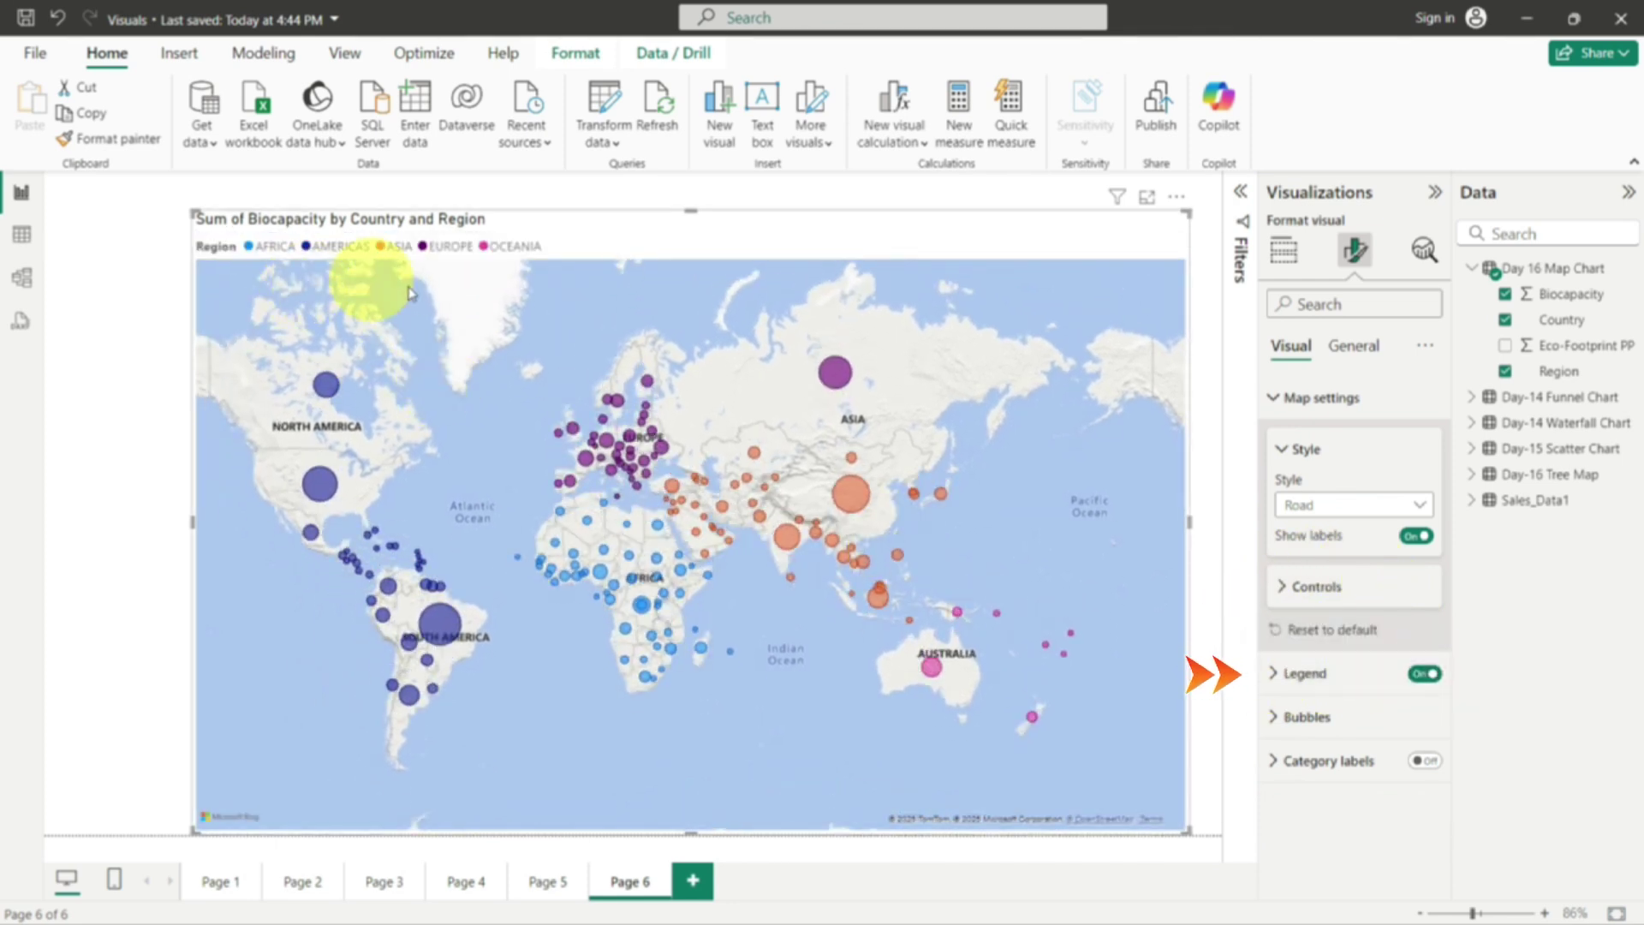
pyautogui.click(1425, 675)
pyautogui.click(1425, 674)
# Set the position of the map's region legend to Top center
pyautogui.click(1277, 672)
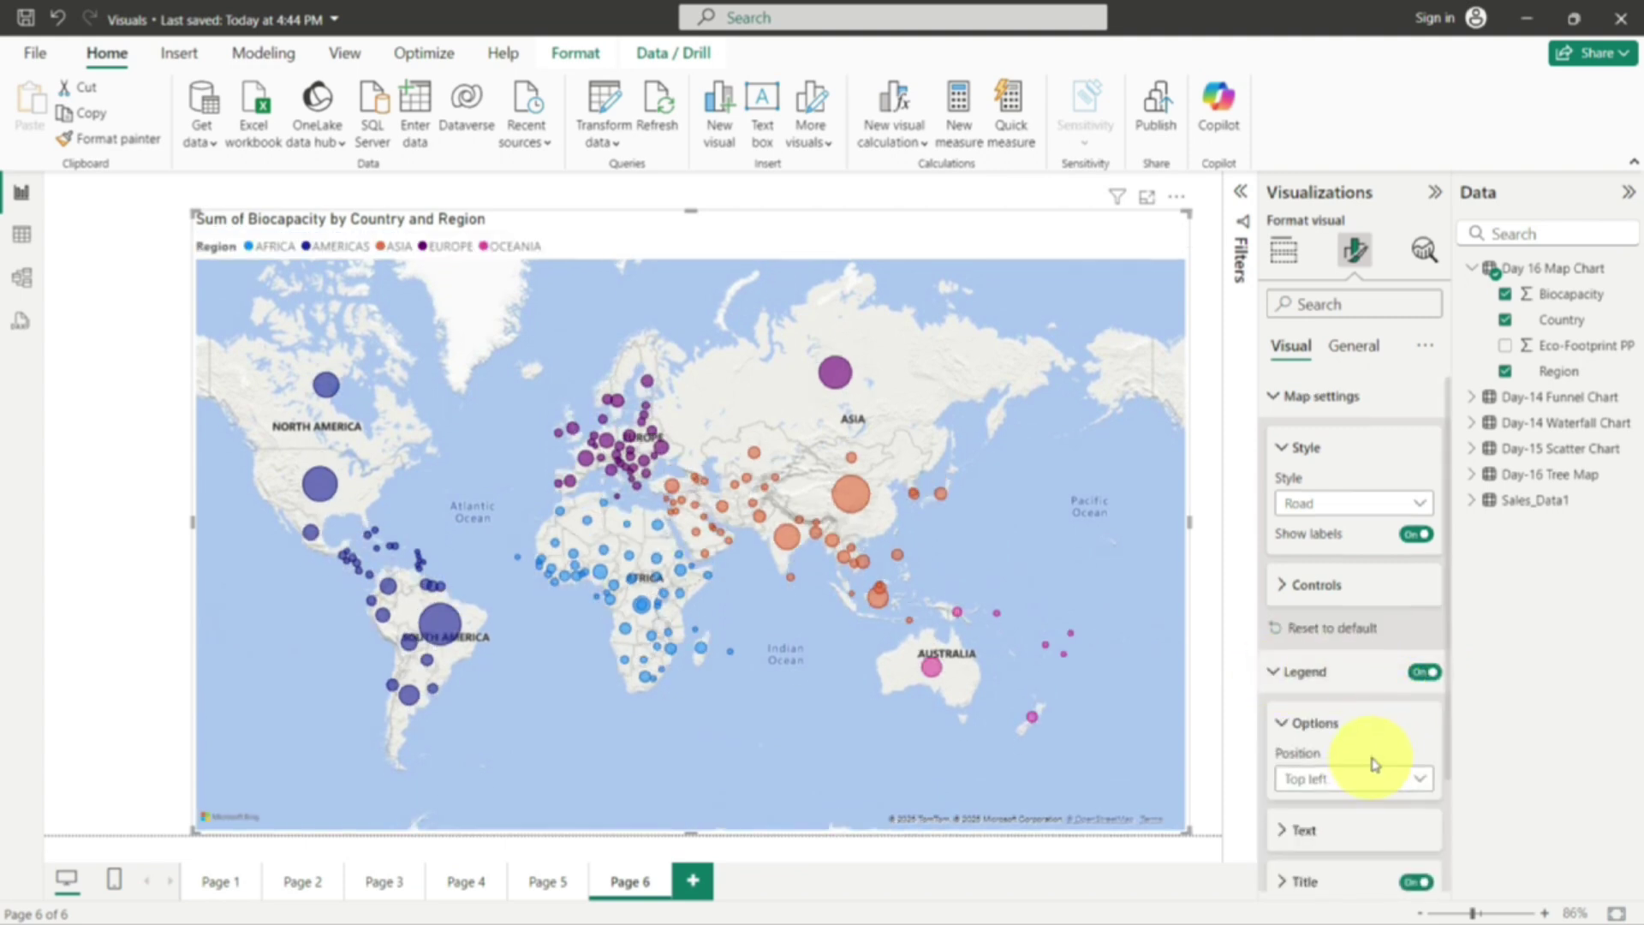
pyautogui.scroll(-2, 1372, 764)
pyautogui.click(1411, 639)
pyautogui.click(1363, 693)
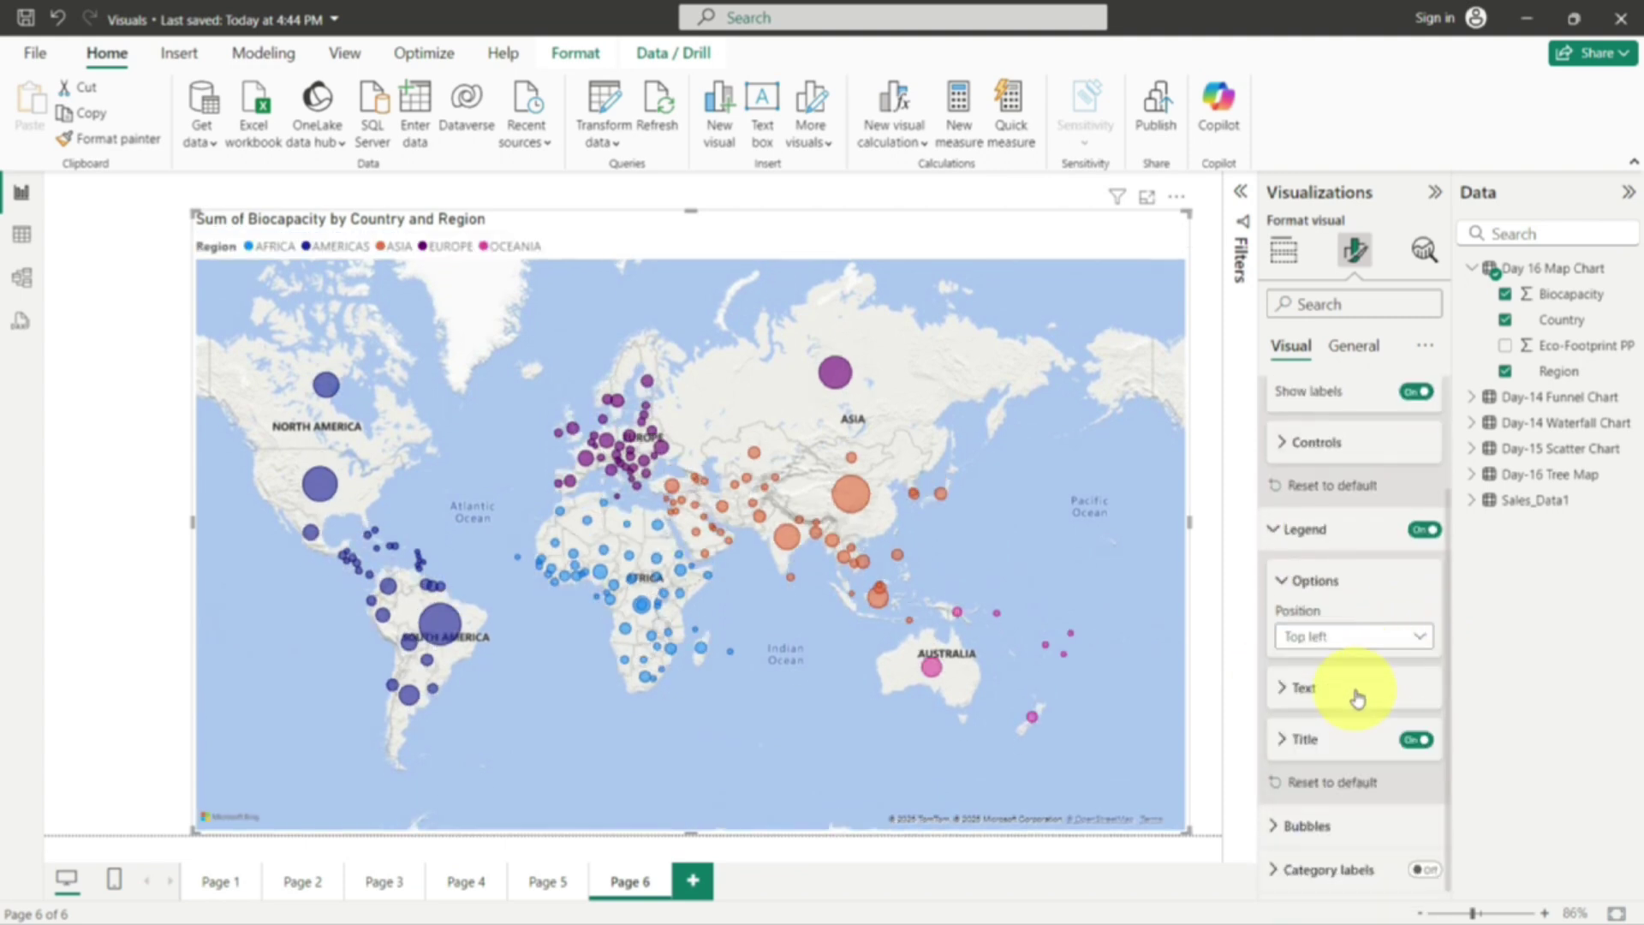
pyautogui.click(1427, 644)
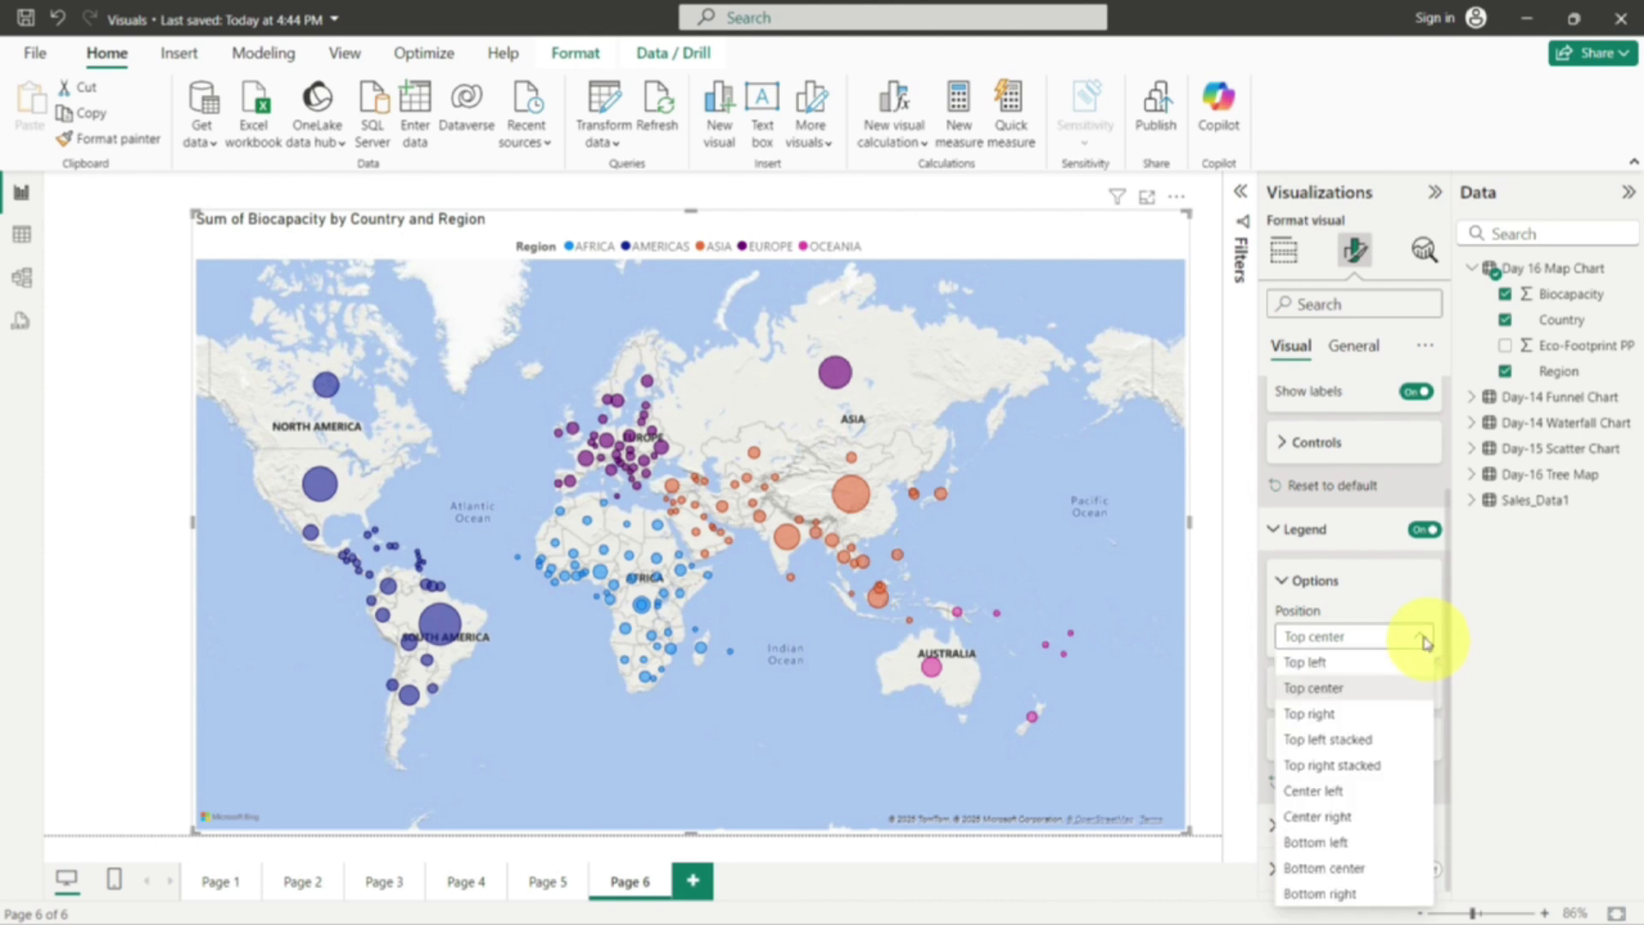
pyautogui.click(1417, 634)
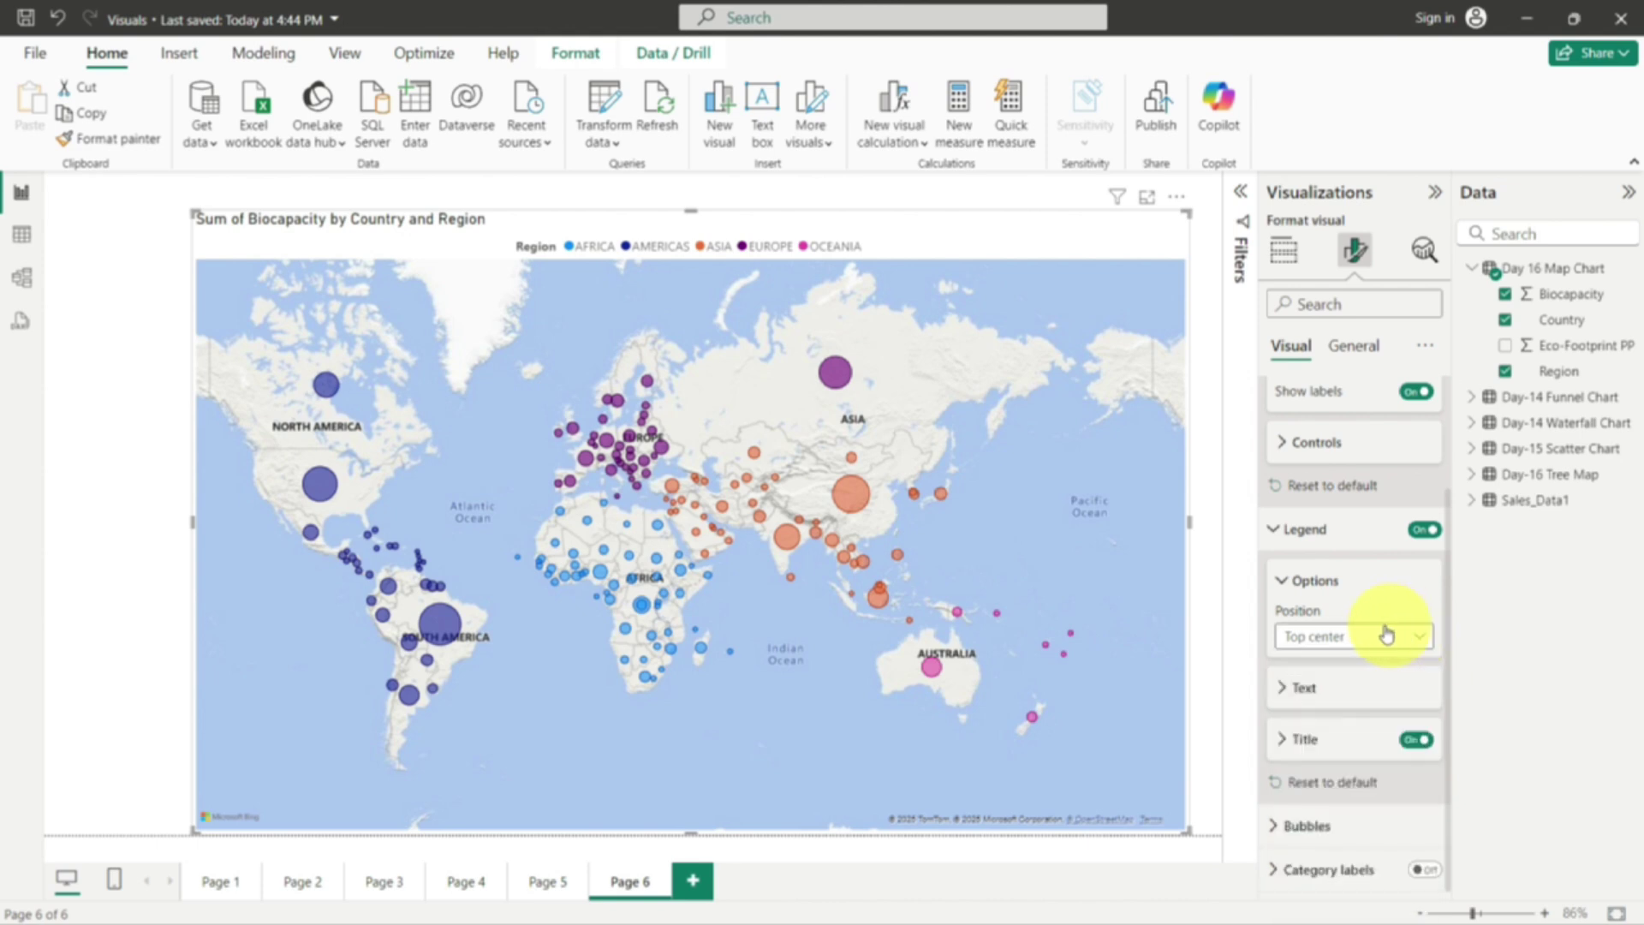
pyautogui.click(1291, 587)
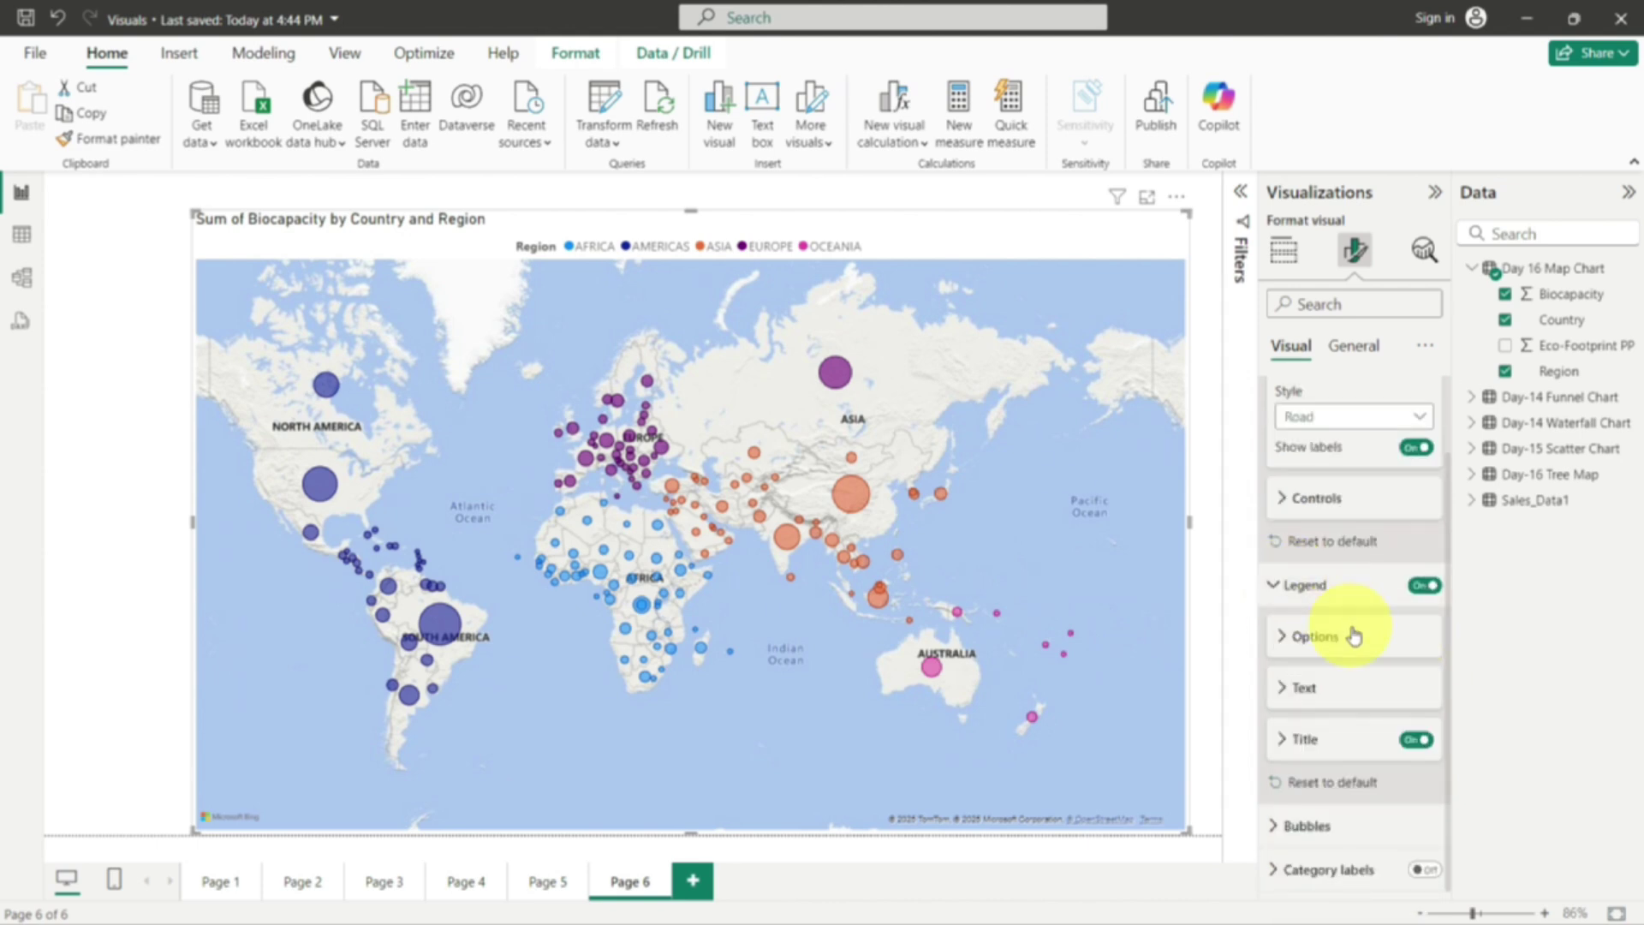
# Review the bubble size settings and the bubble colours assigned to each region
pyautogui.click(1322, 830)
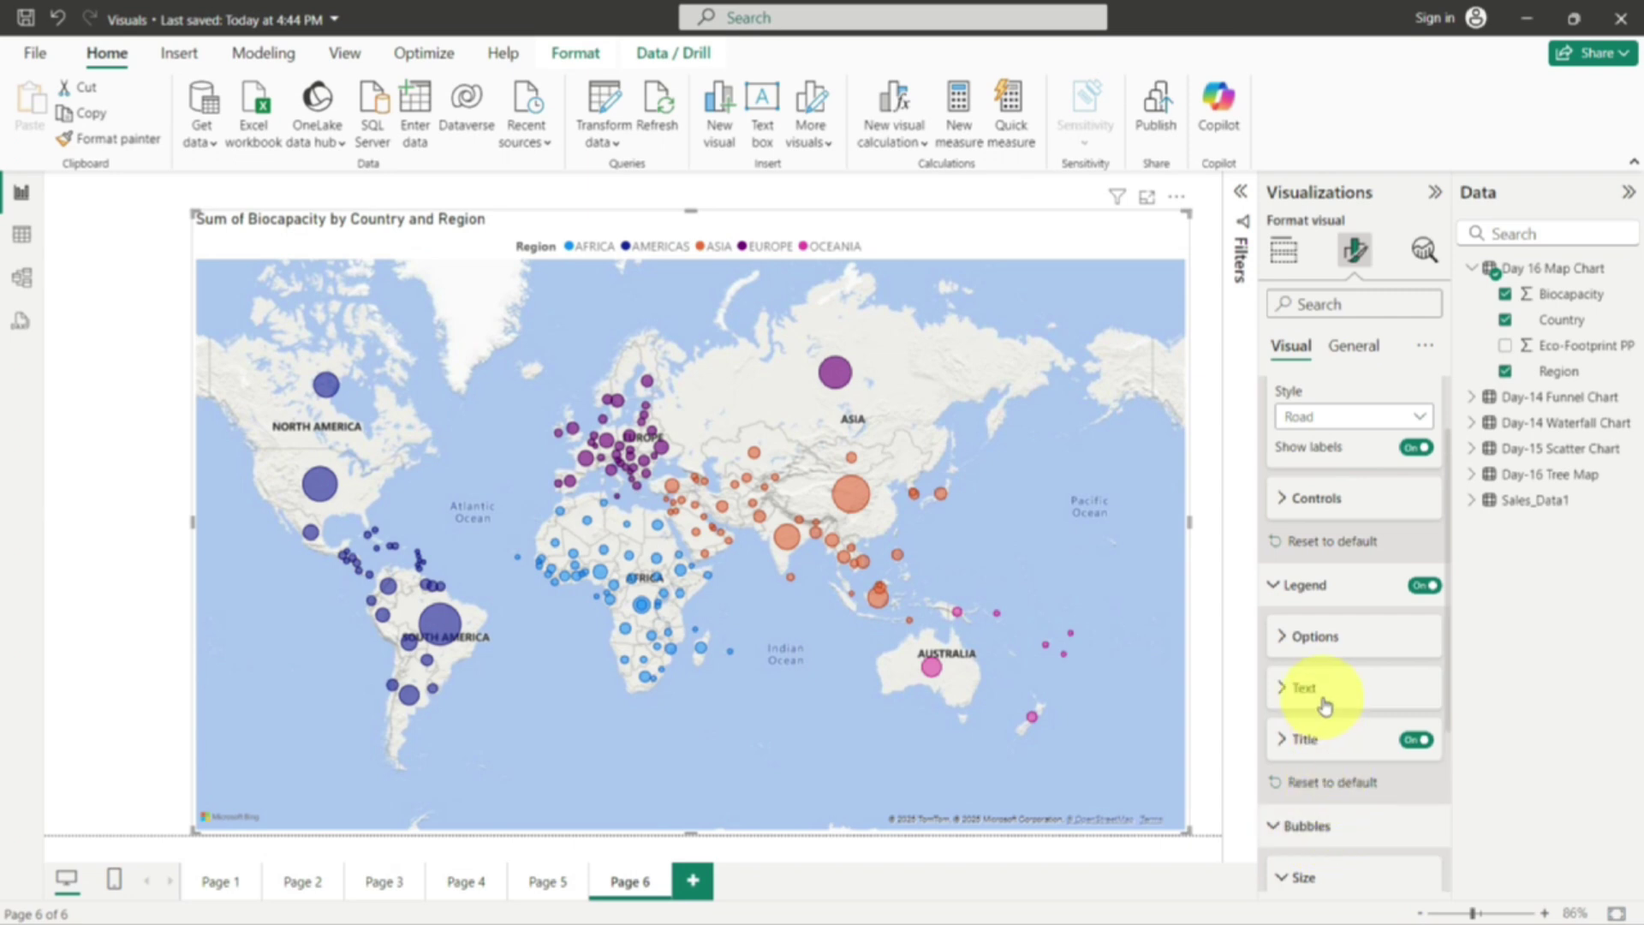
pyautogui.scroll(-3, 1326, 695)
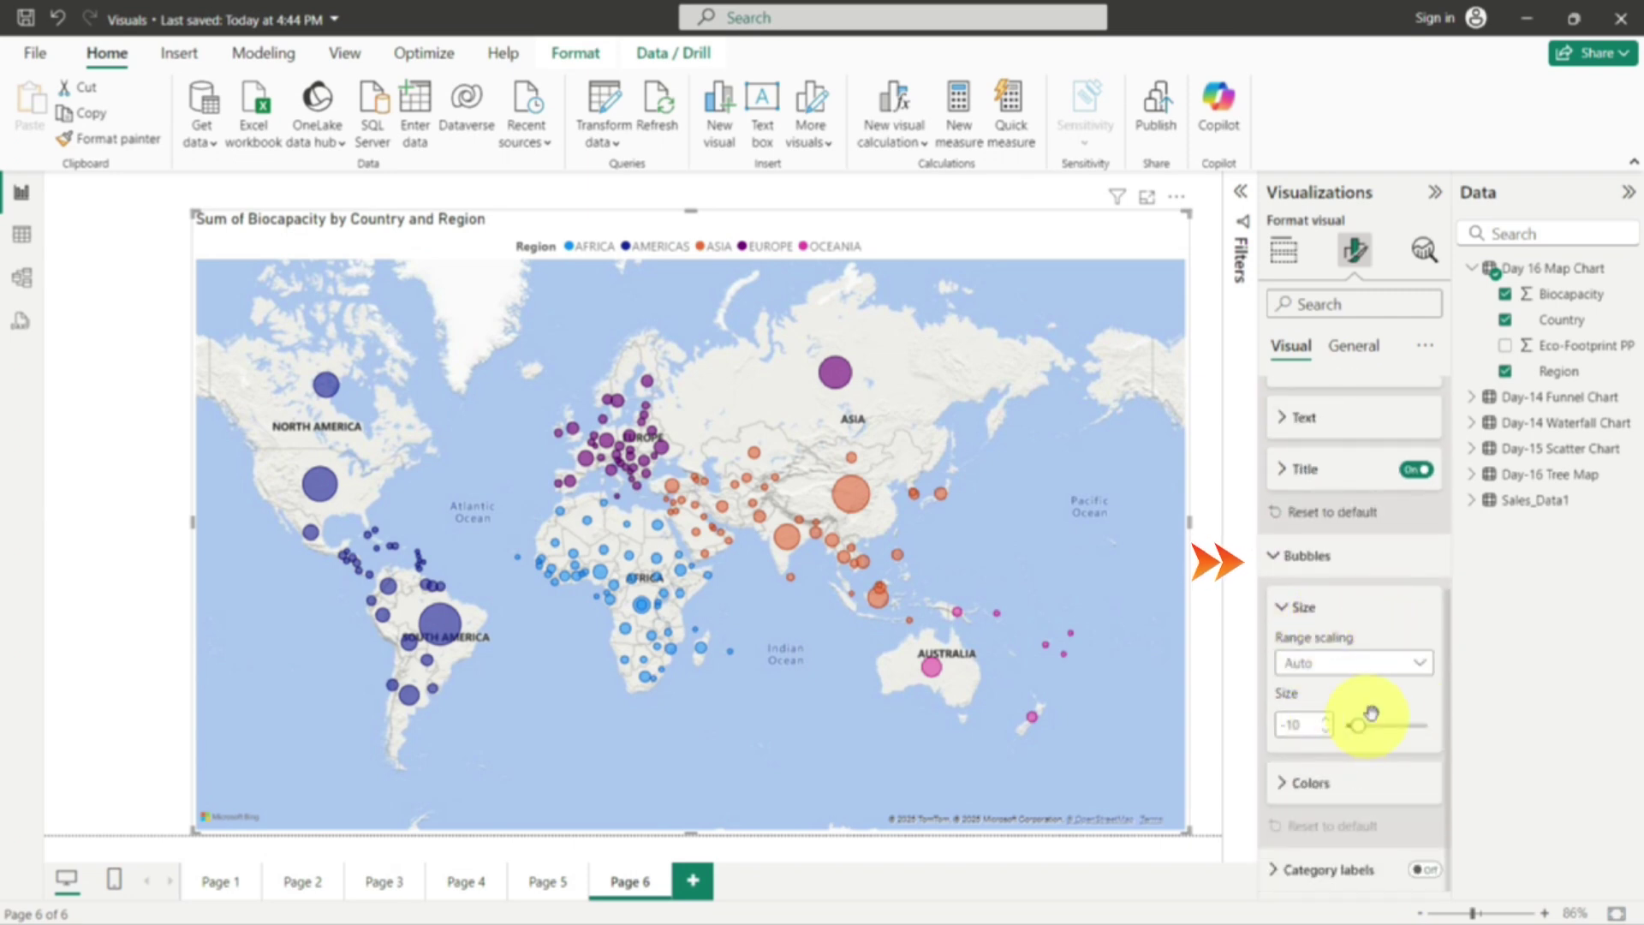
pyautogui.click(1293, 786)
pyautogui.scroll(-3, 1329, 668)
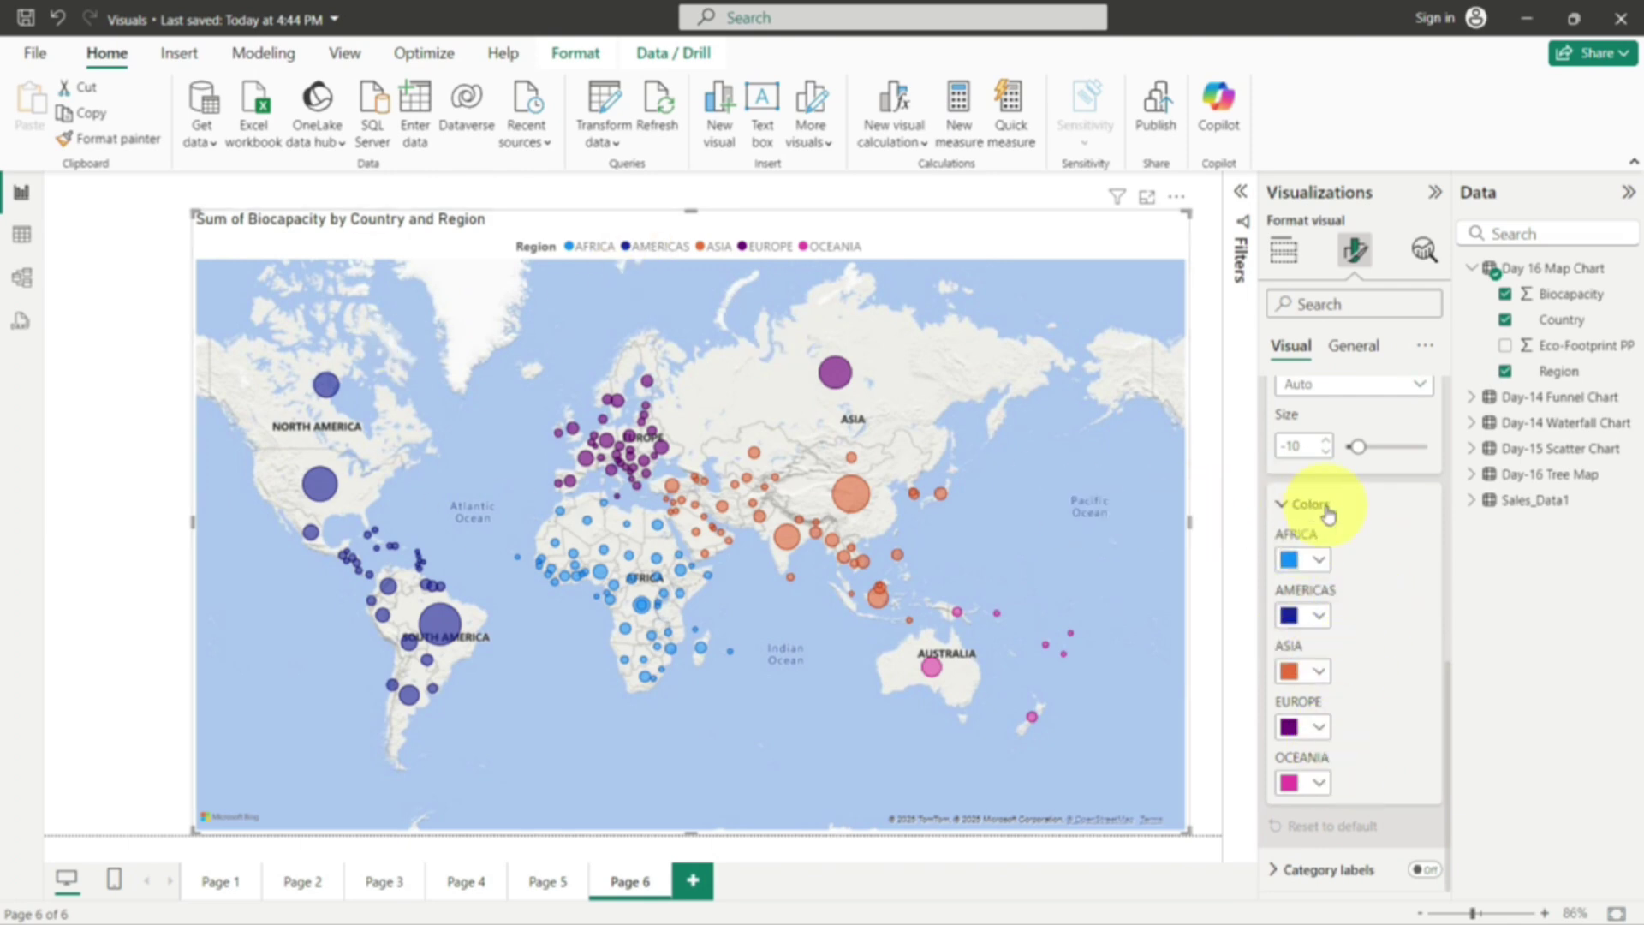
pyautogui.click(1282, 505)
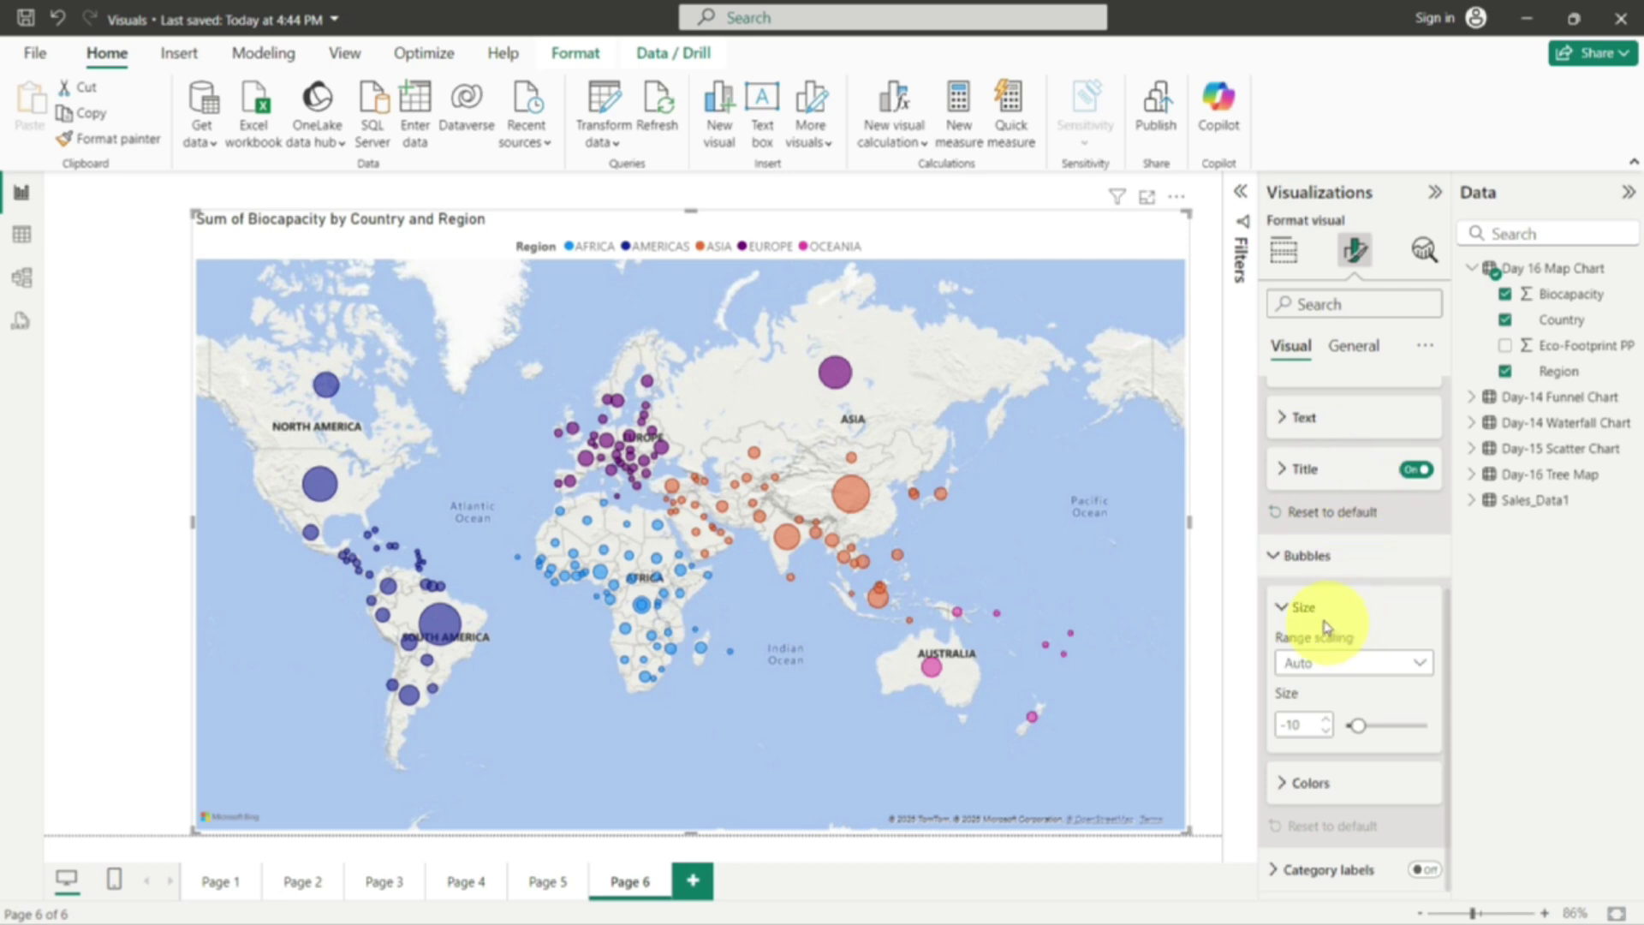
pyautogui.click(1282, 555)
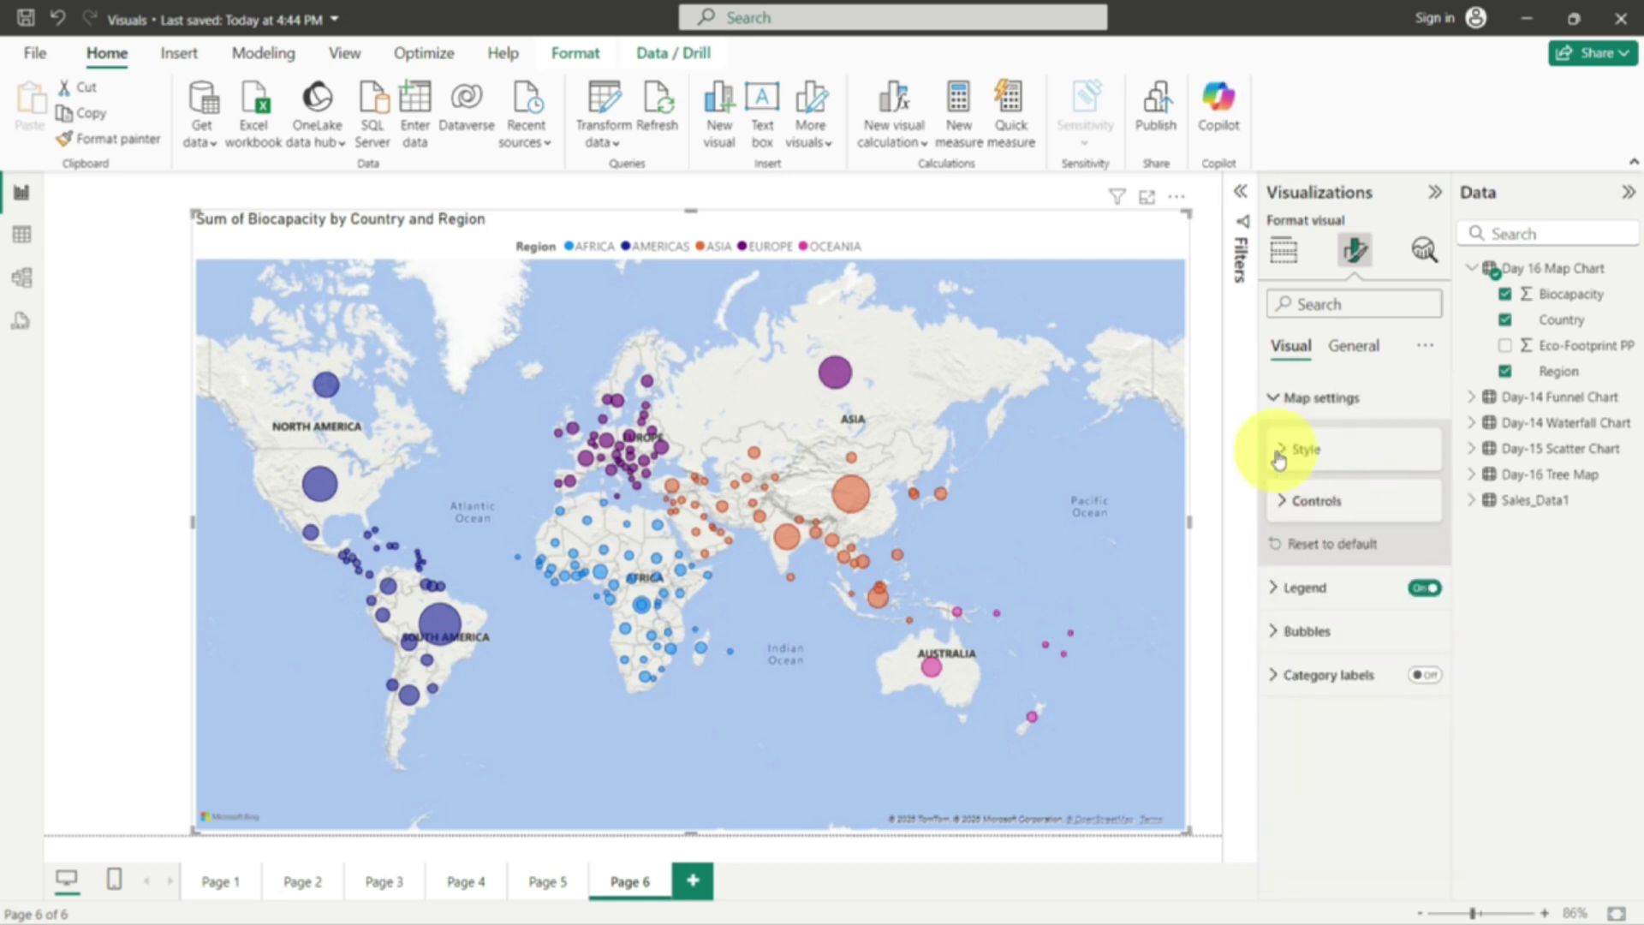
pyautogui.click(1280, 399)
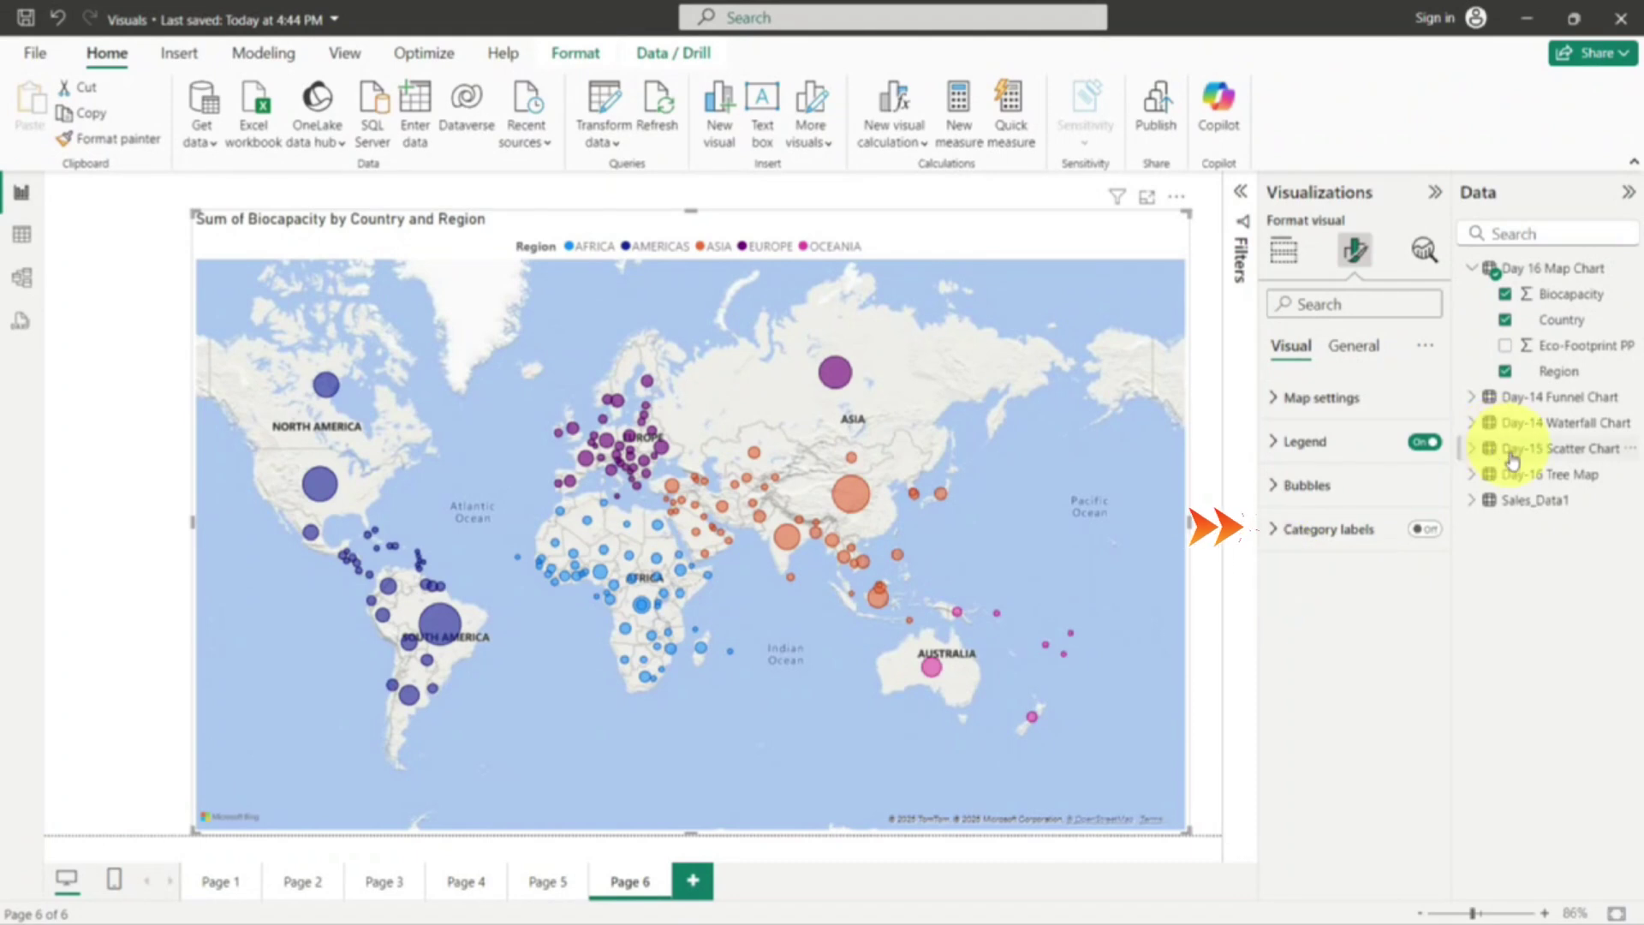
# Show category labels for the country bubbles and turn off the map style's own place labels
pyautogui.click(1423, 531)
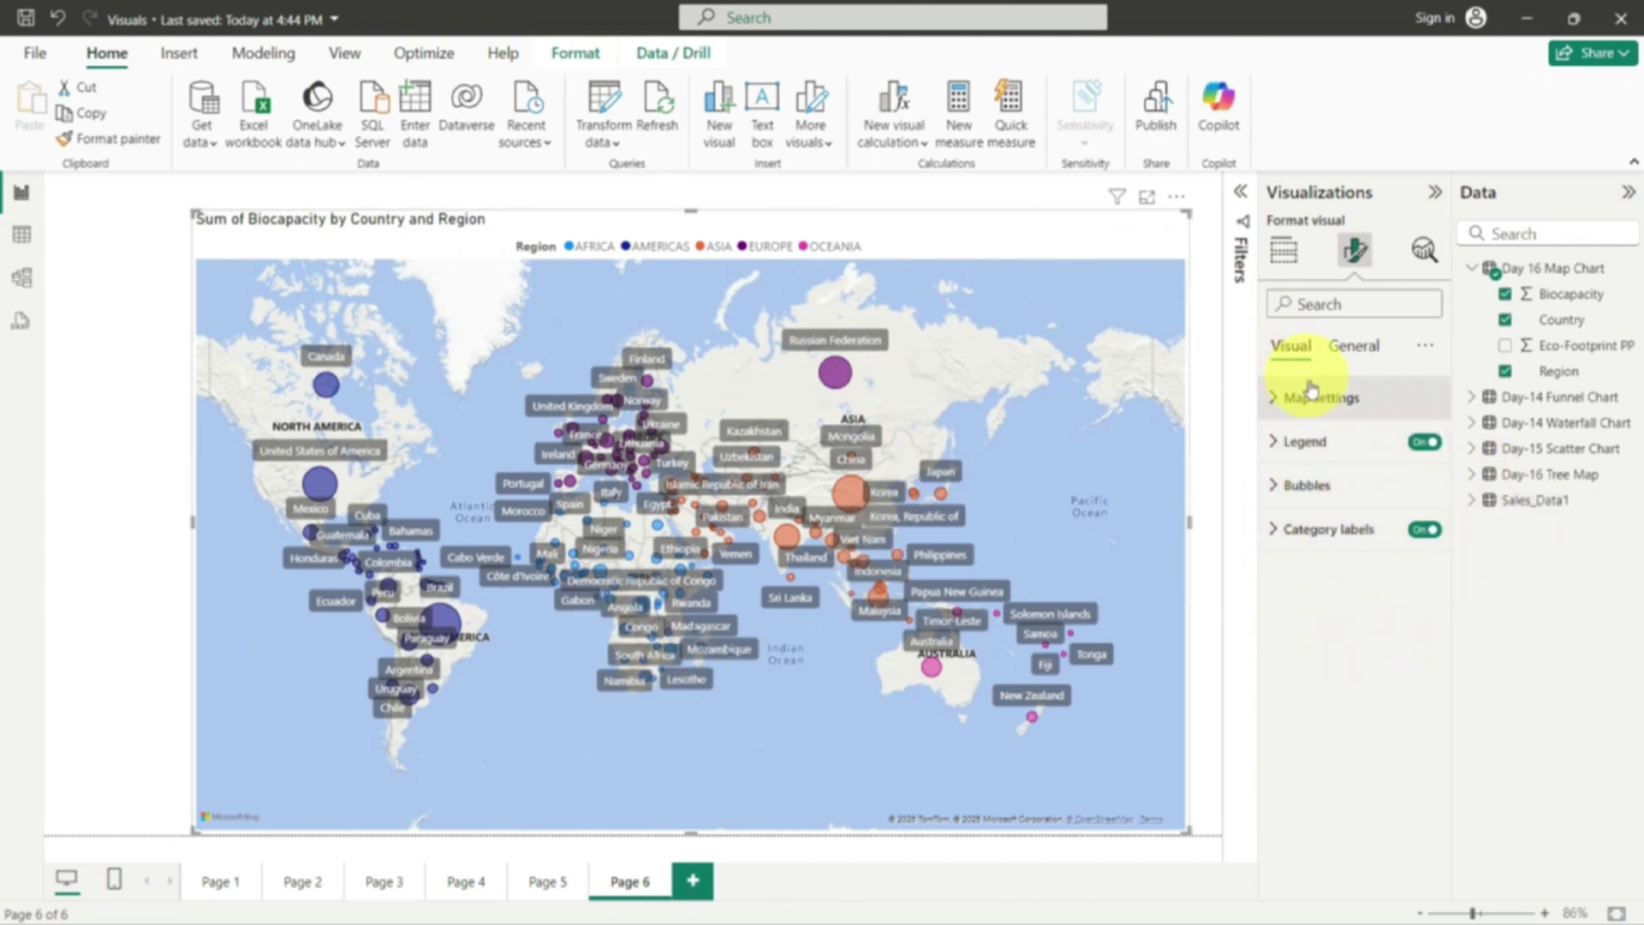
pyautogui.click(1278, 399)
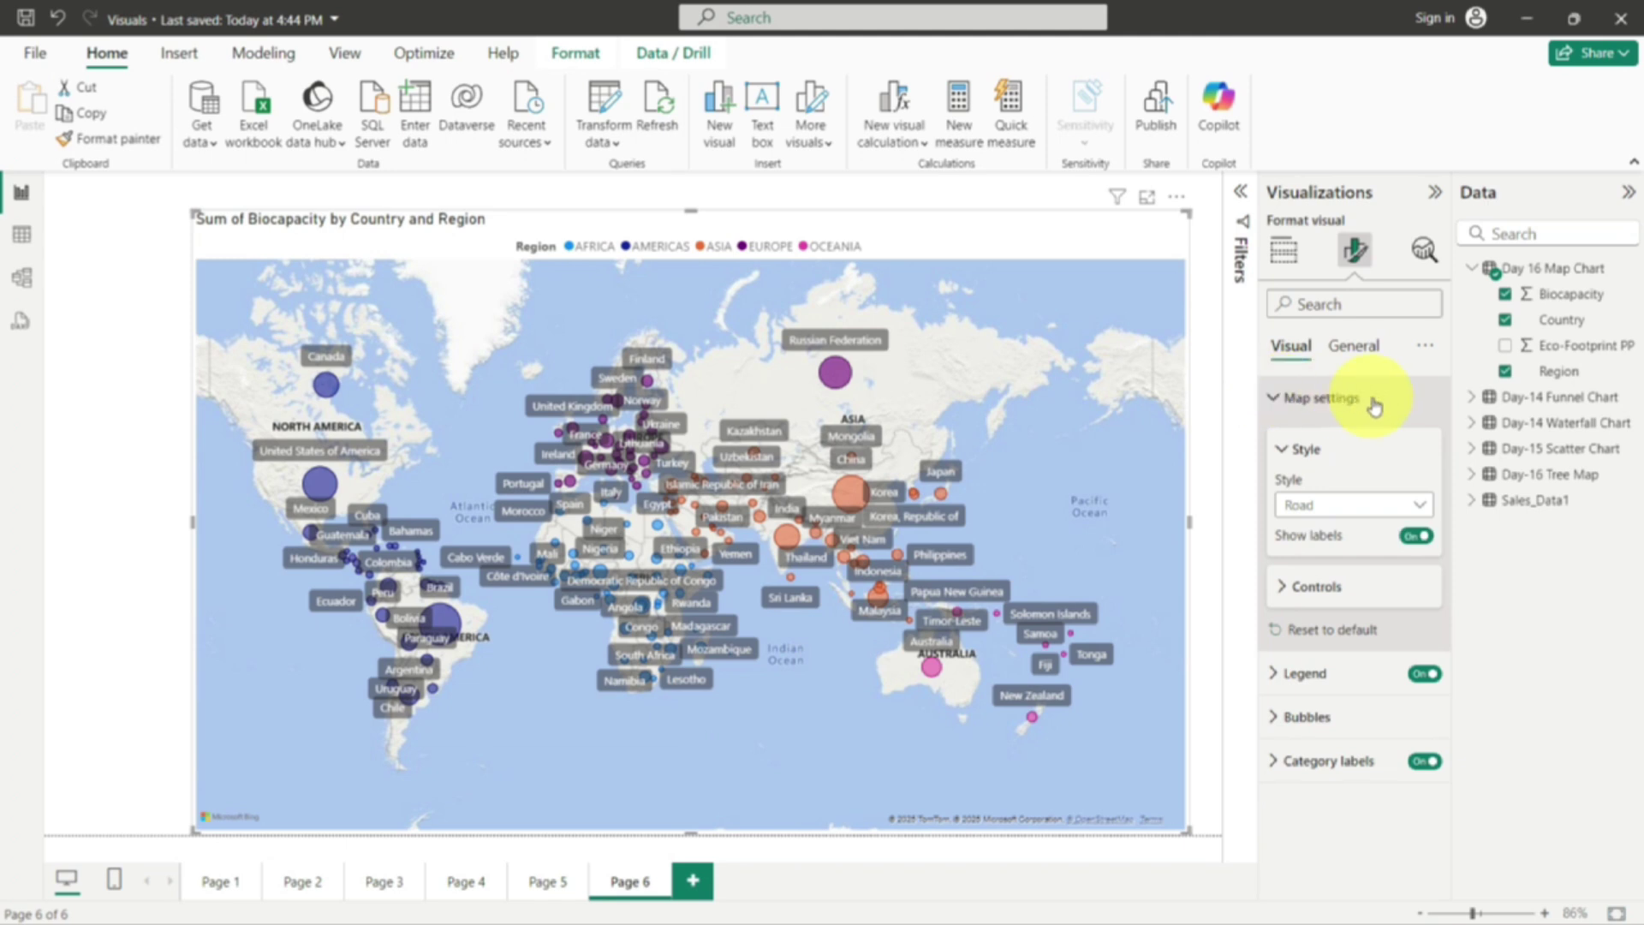
pyautogui.click(1427, 537)
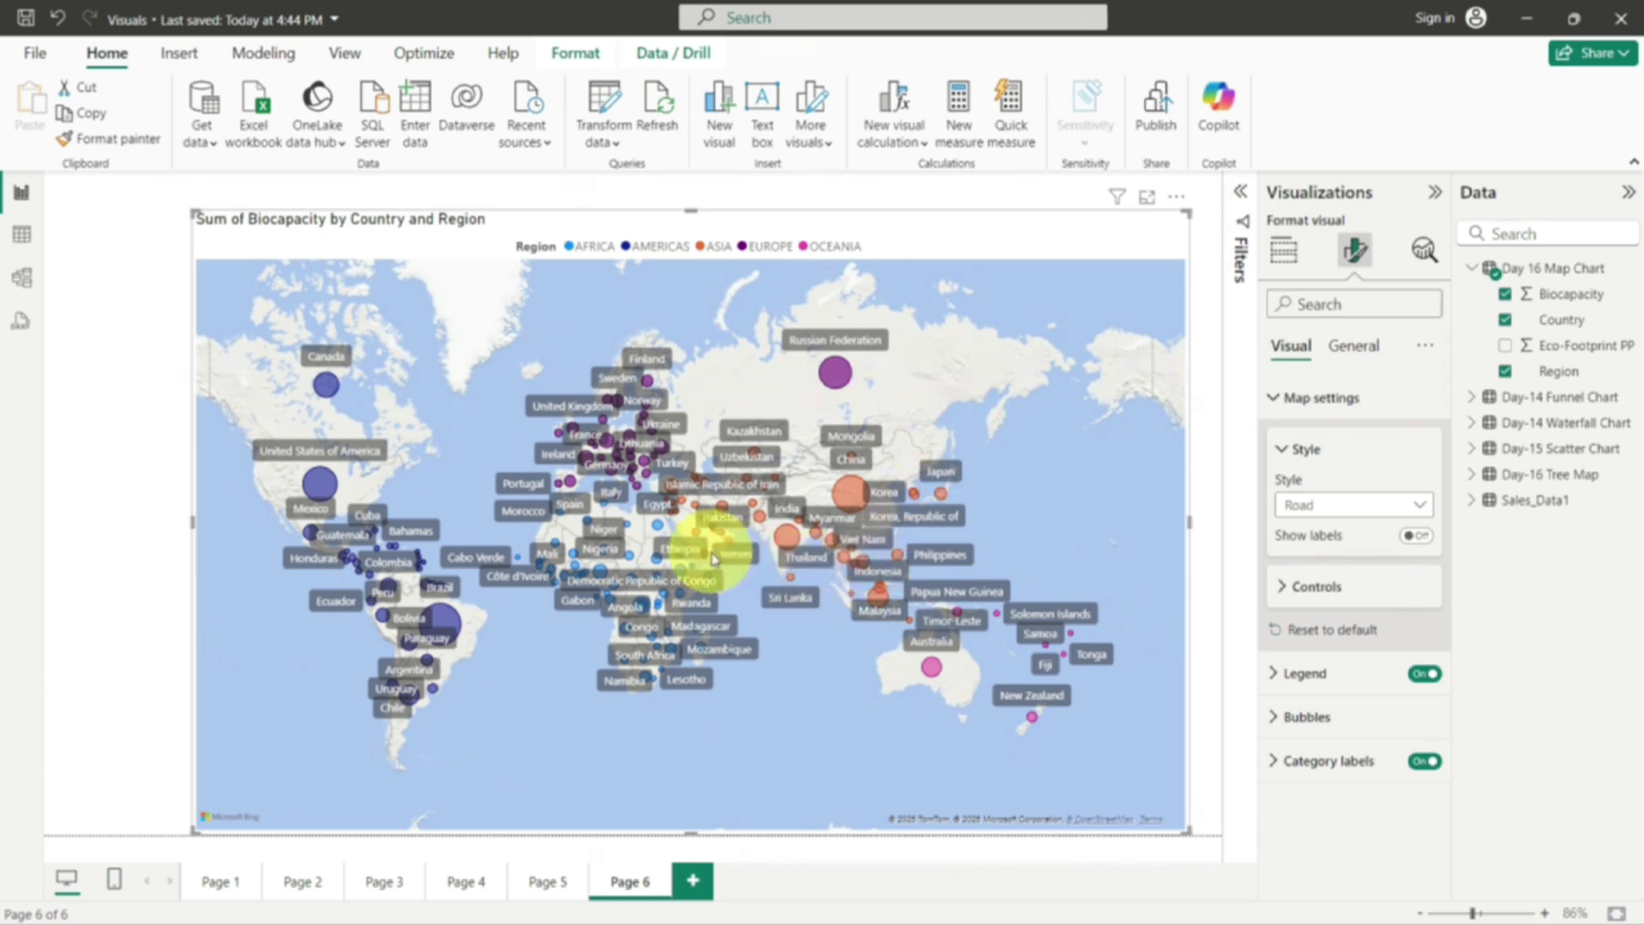
# Examine the country category labels up close around the Middle East and across the whole world map
pyautogui.scroll(5, 723, 547)
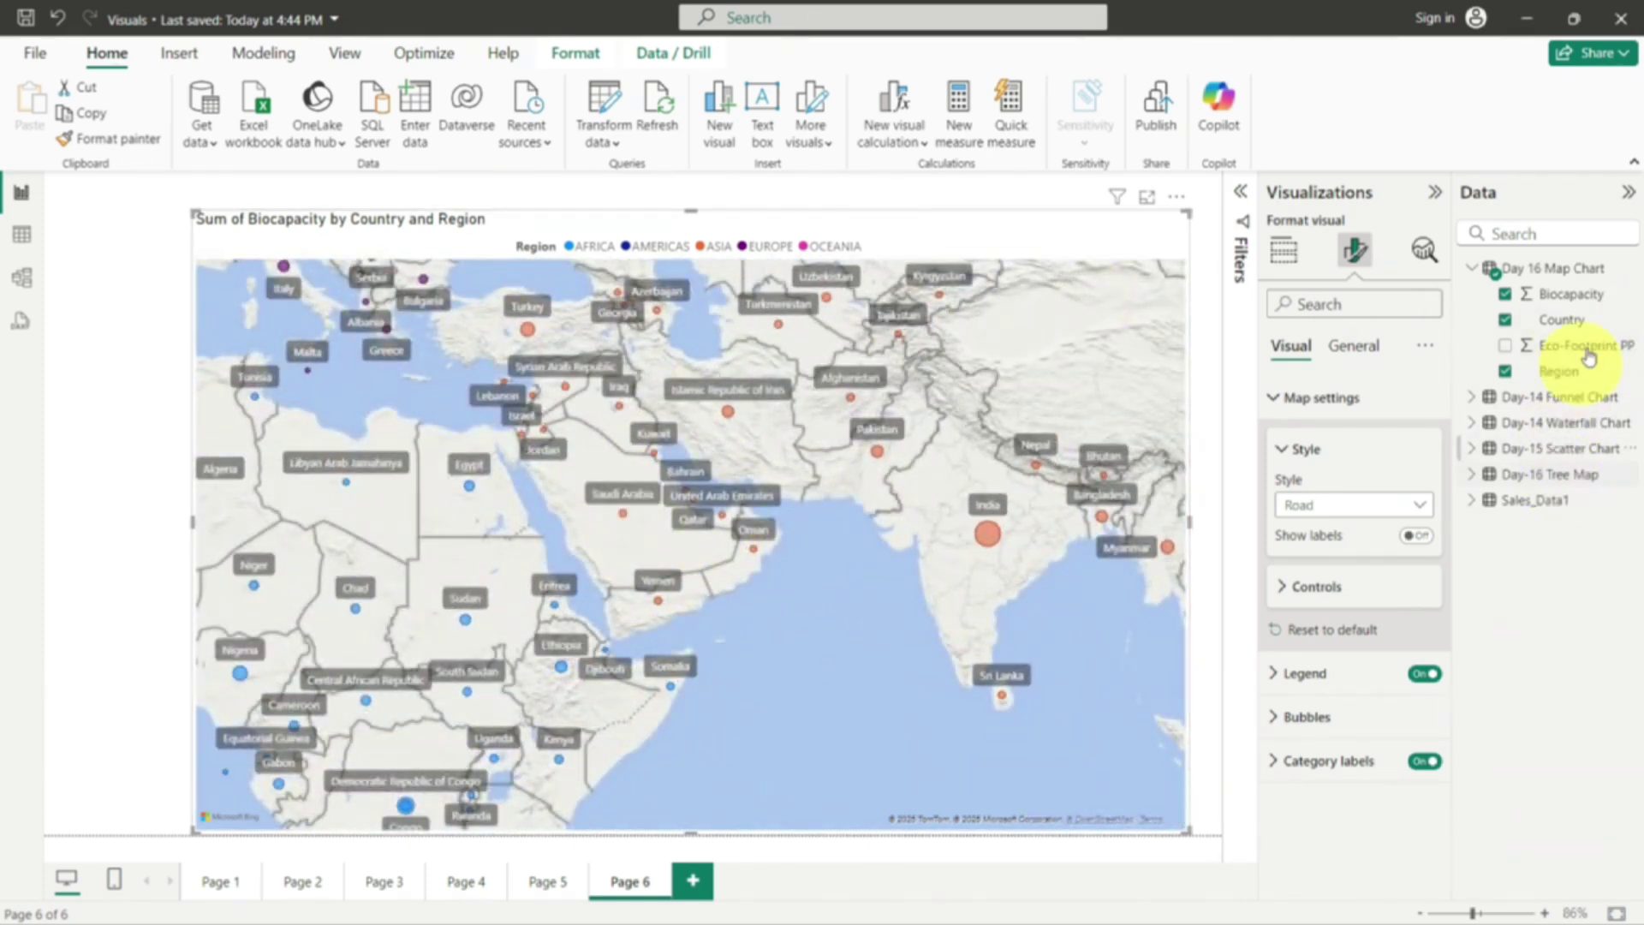
pyautogui.scroll(1, 662, 522)
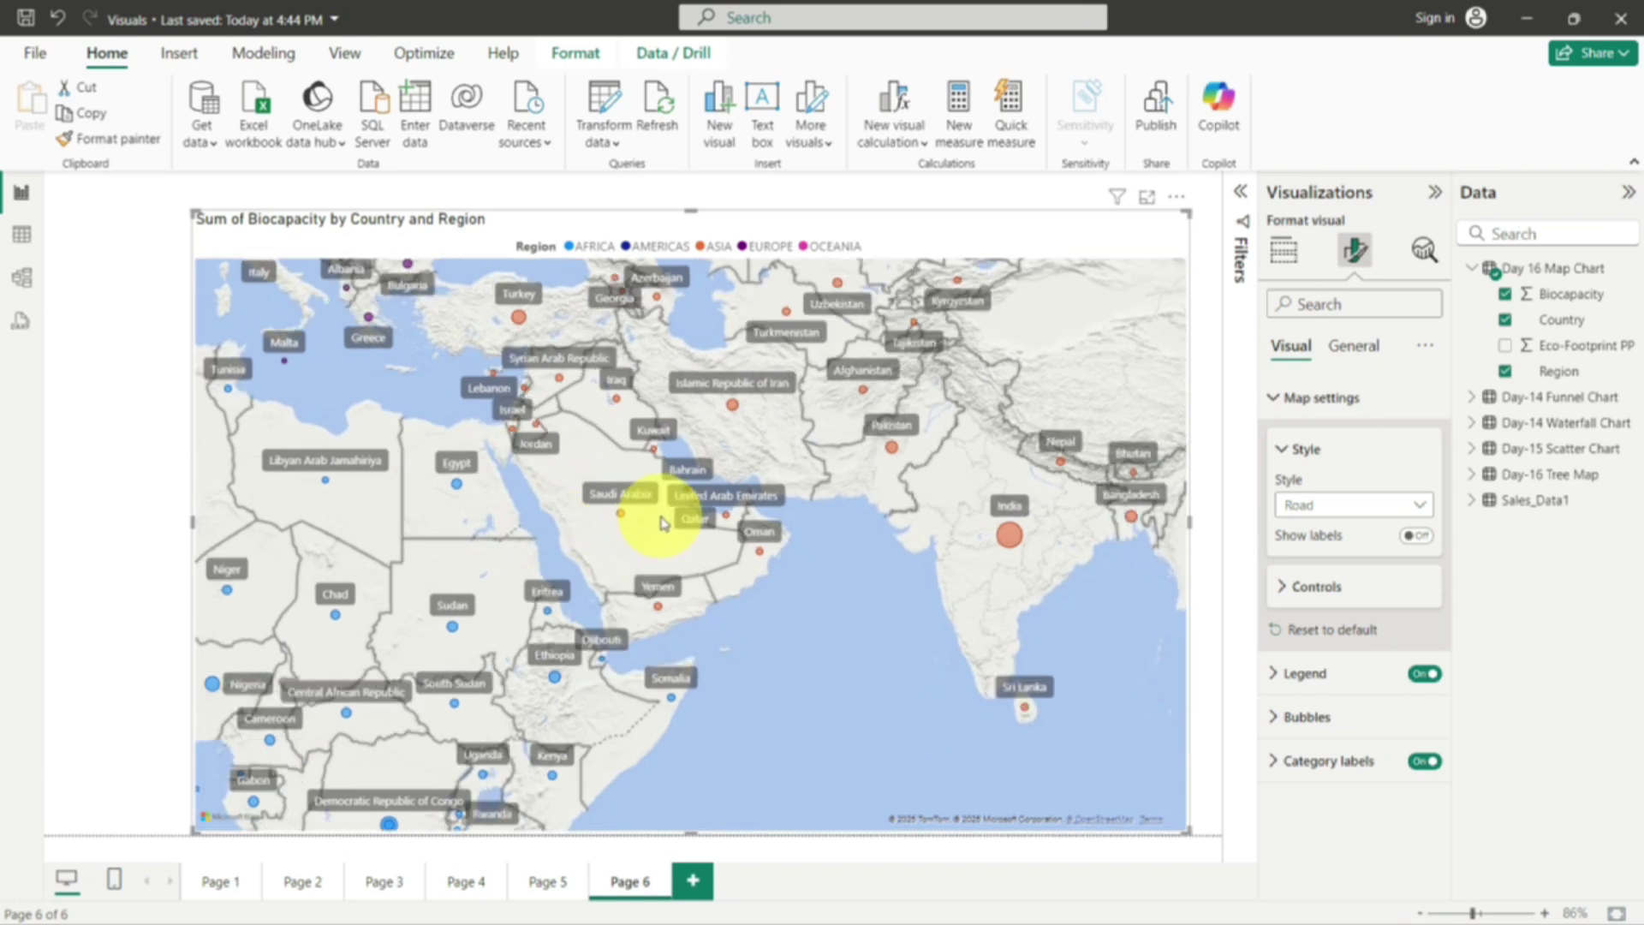
pyautogui.scroll(3, 661, 522)
pyautogui.scroll(-4, 638, 540)
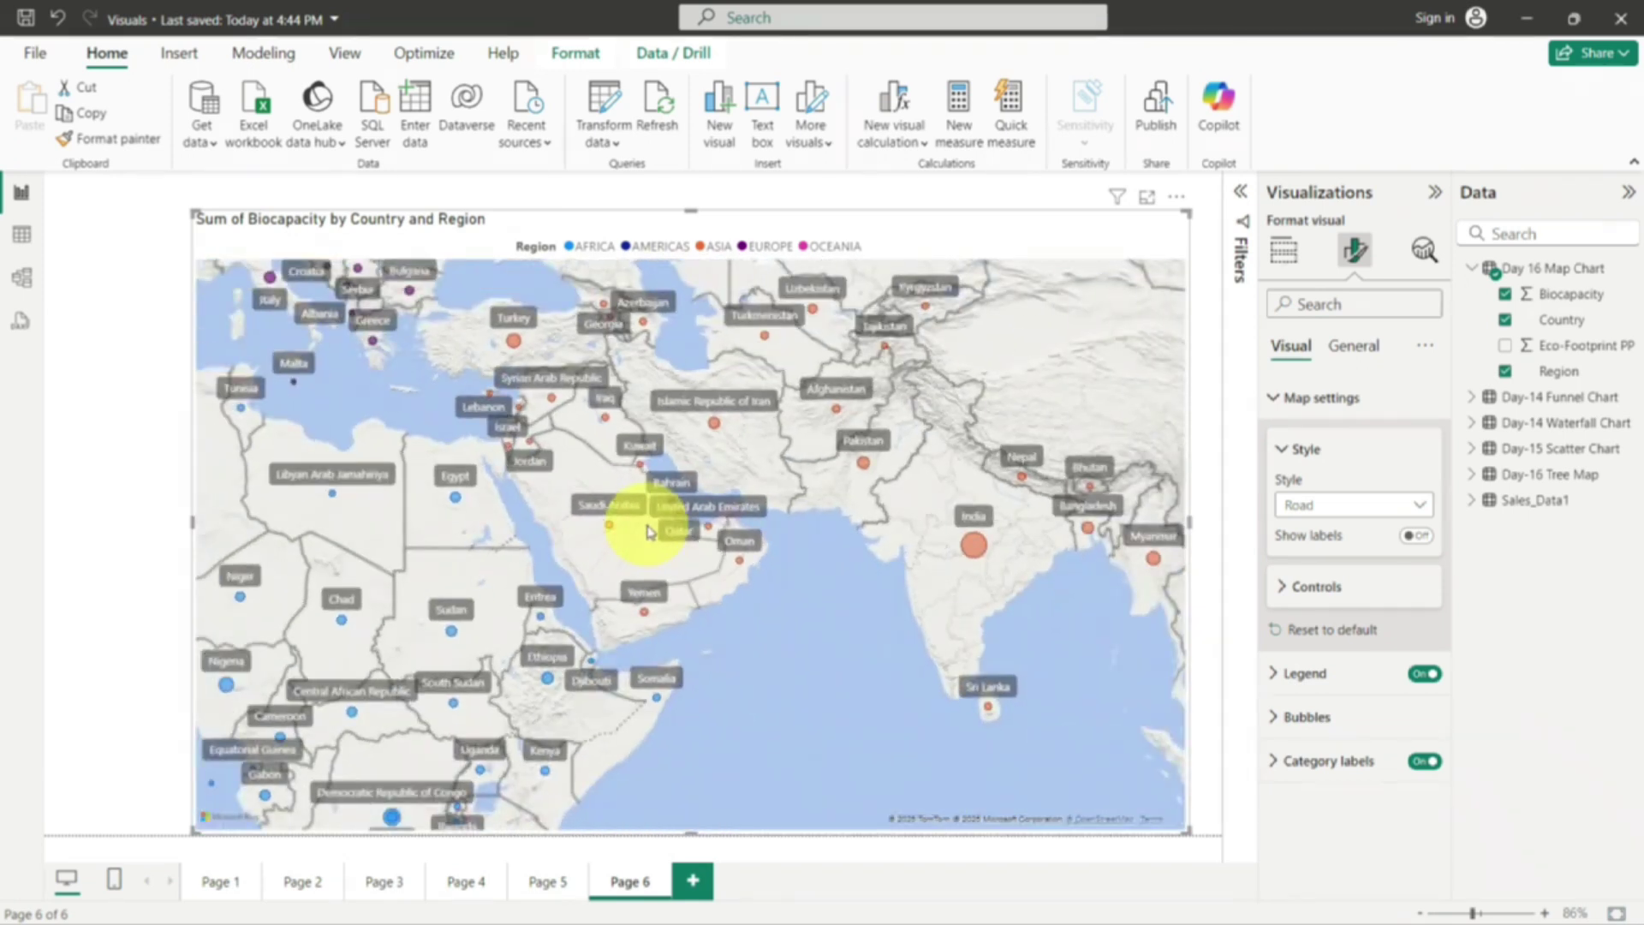
pyautogui.scroll(-5, 814, 518)
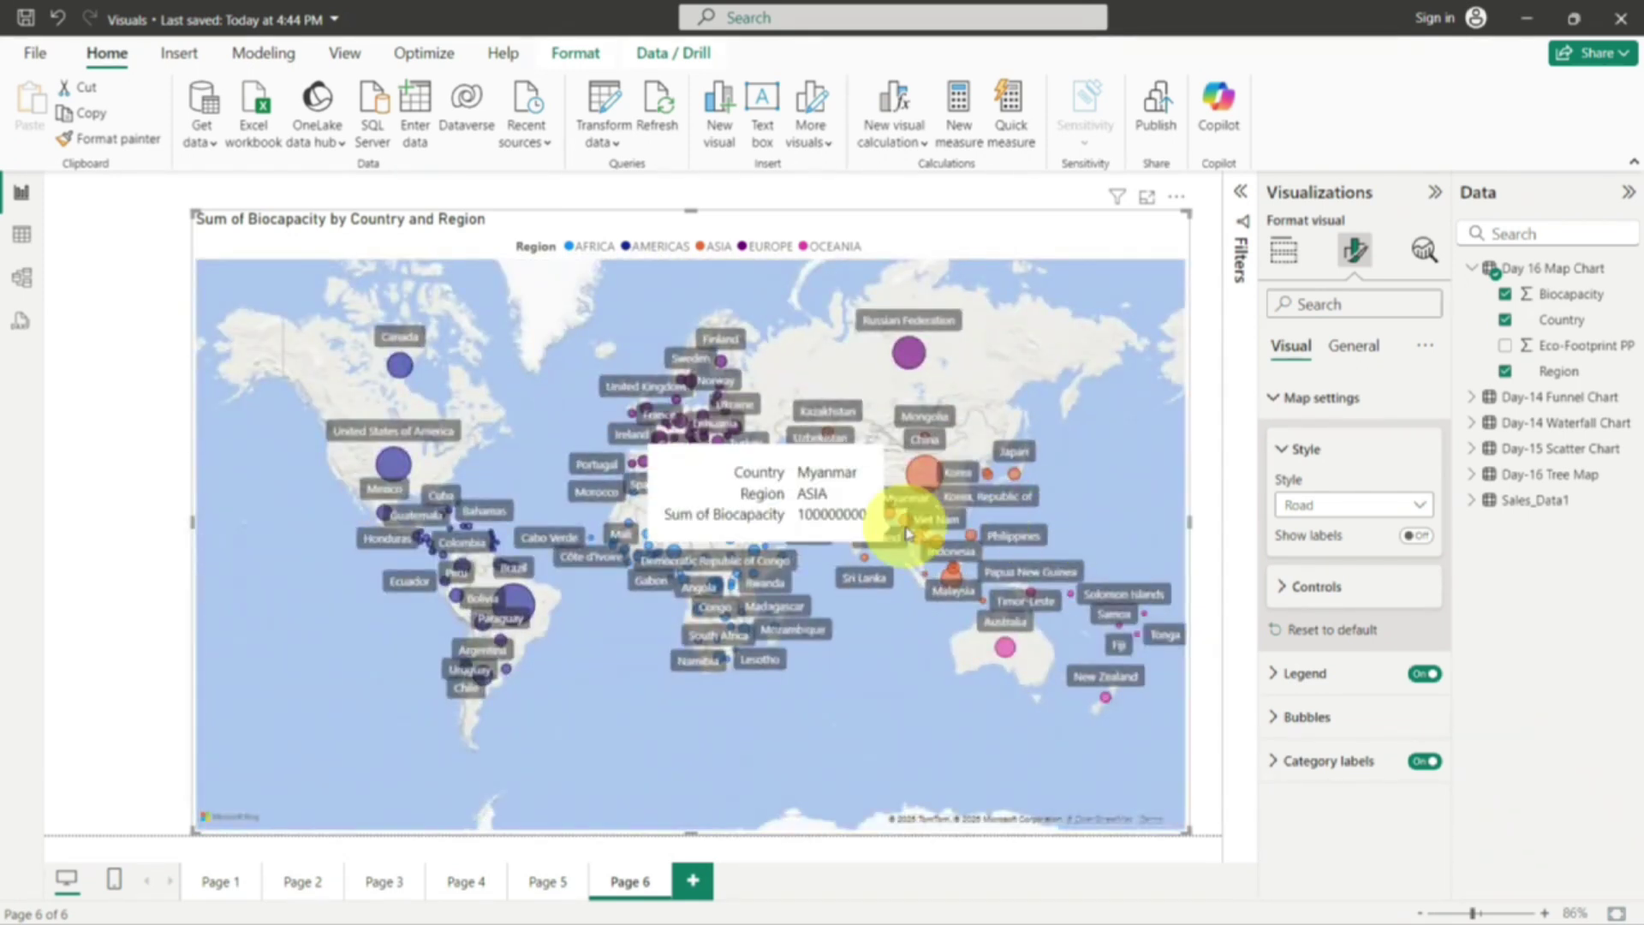
pyautogui.scroll(2, 907, 533)
pyautogui.scroll(-1, 908, 533)
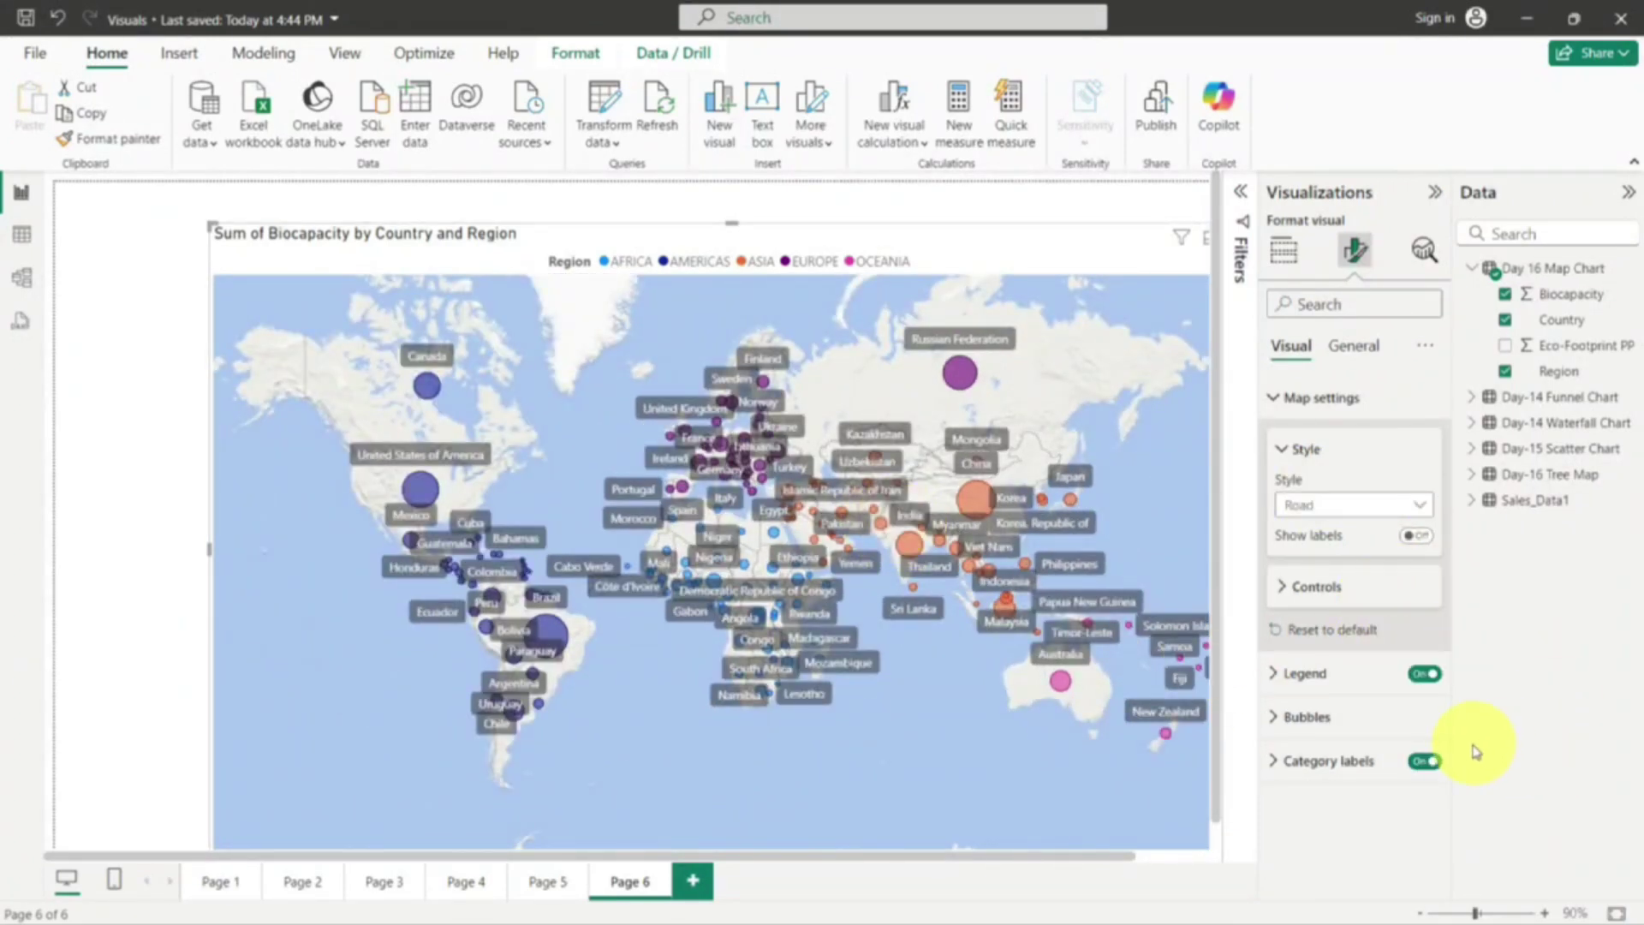
# Turn off the category labels, restore the map style's place labels, and inspect them over Europe and Asia
pyautogui.click(1426, 761)
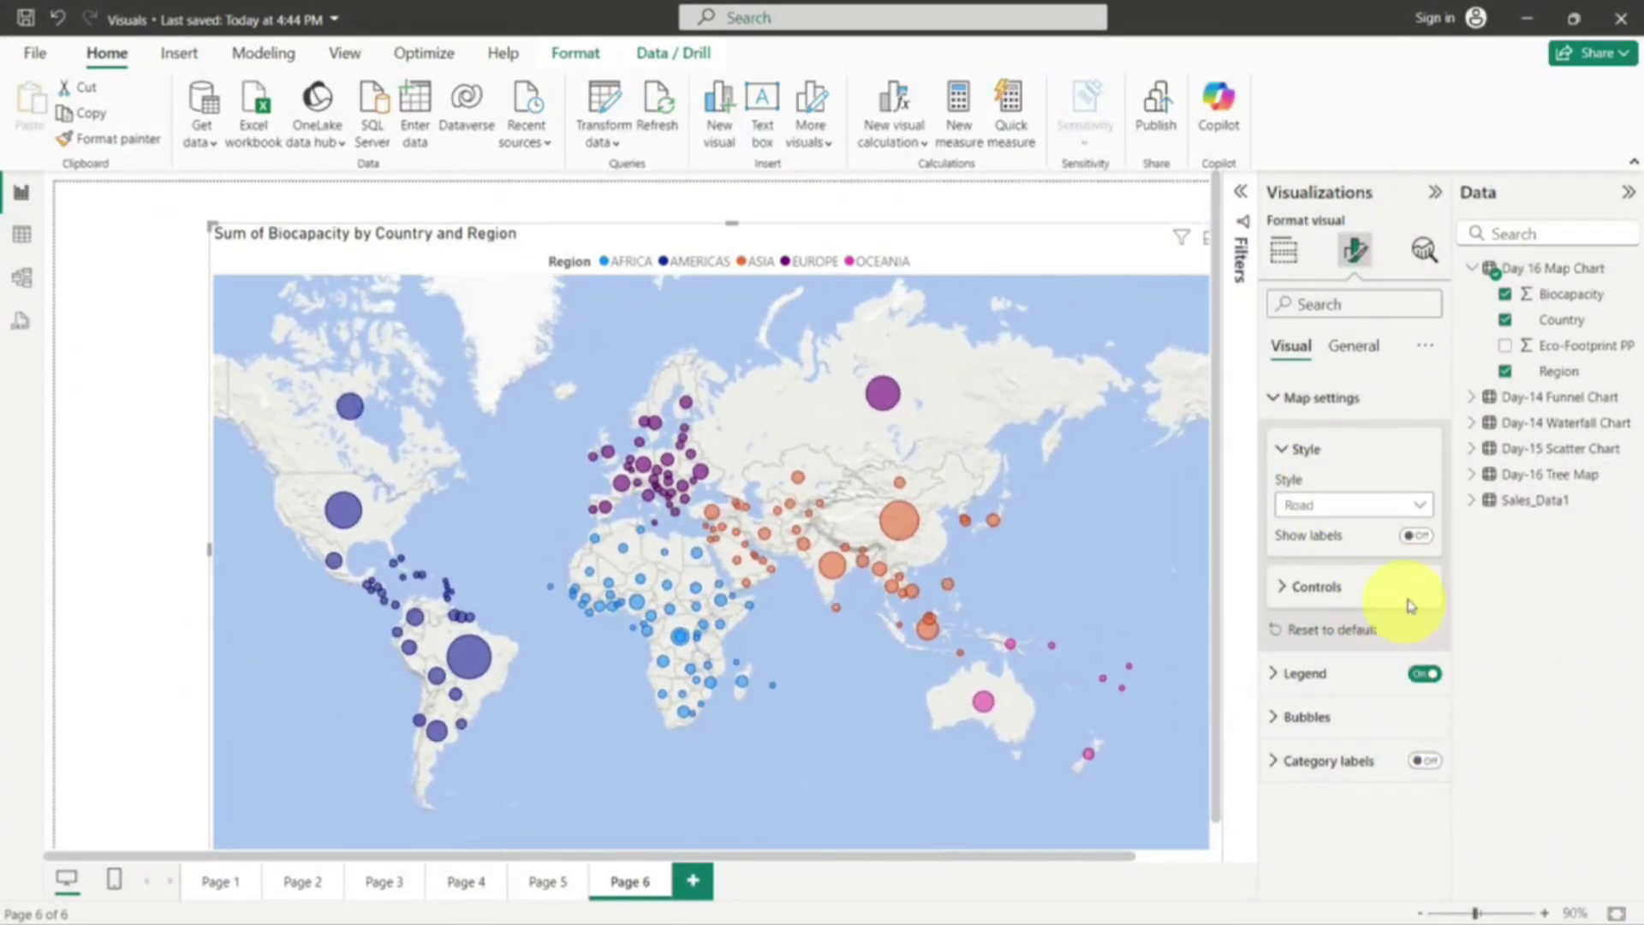
pyautogui.click(1417, 538)
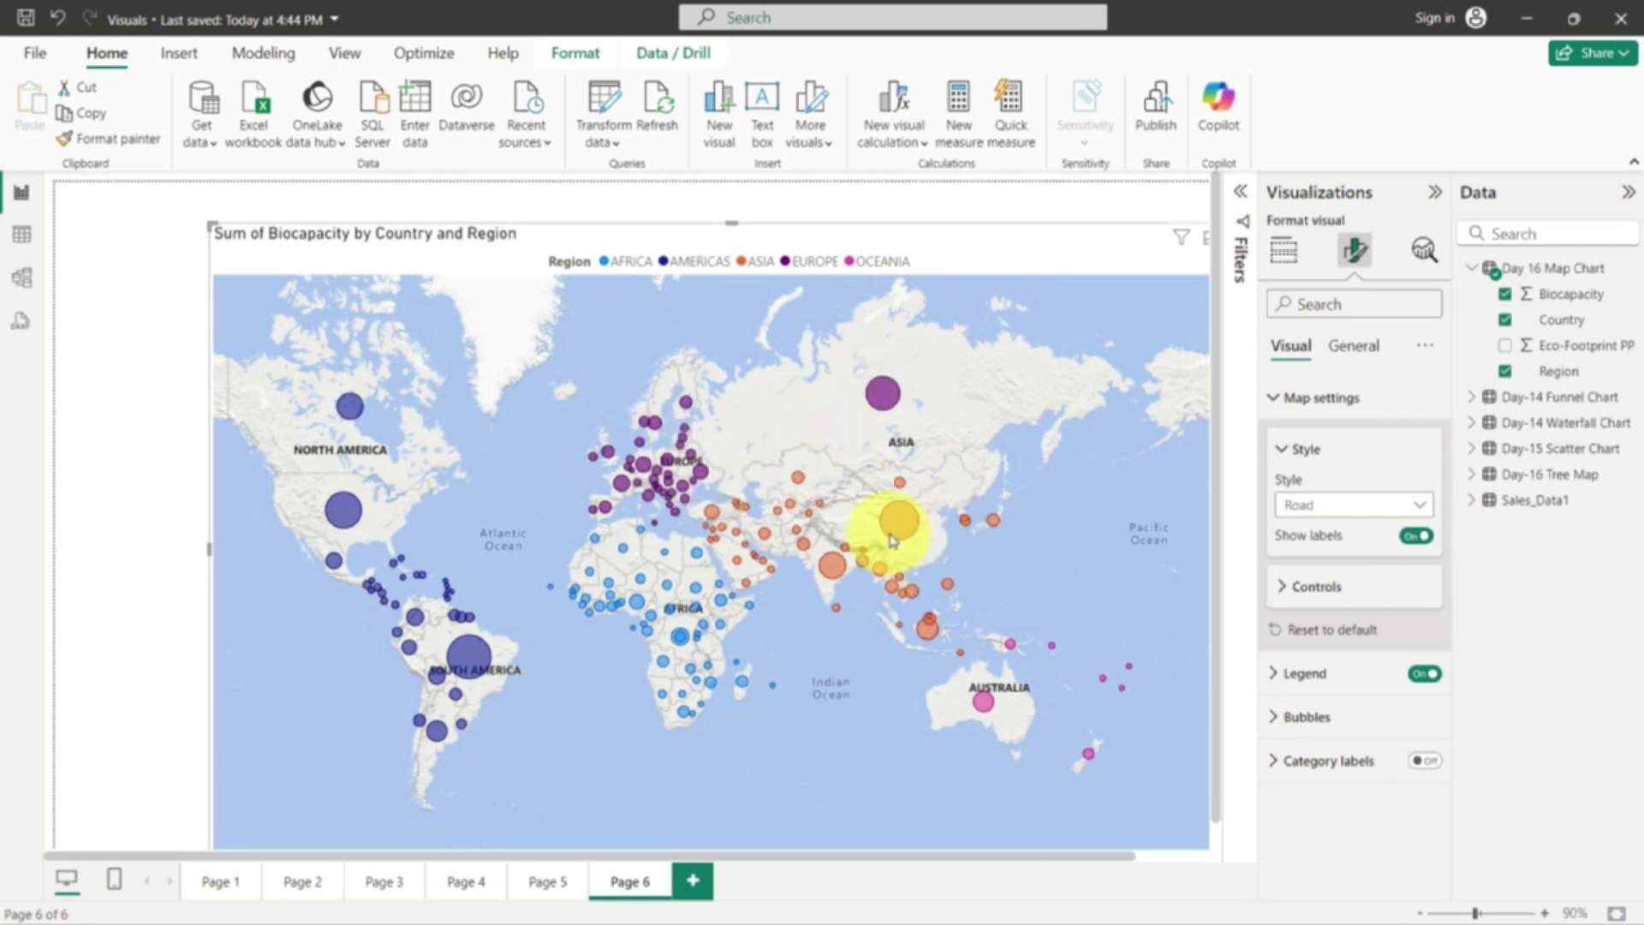
pyautogui.scroll(5, 891, 540)
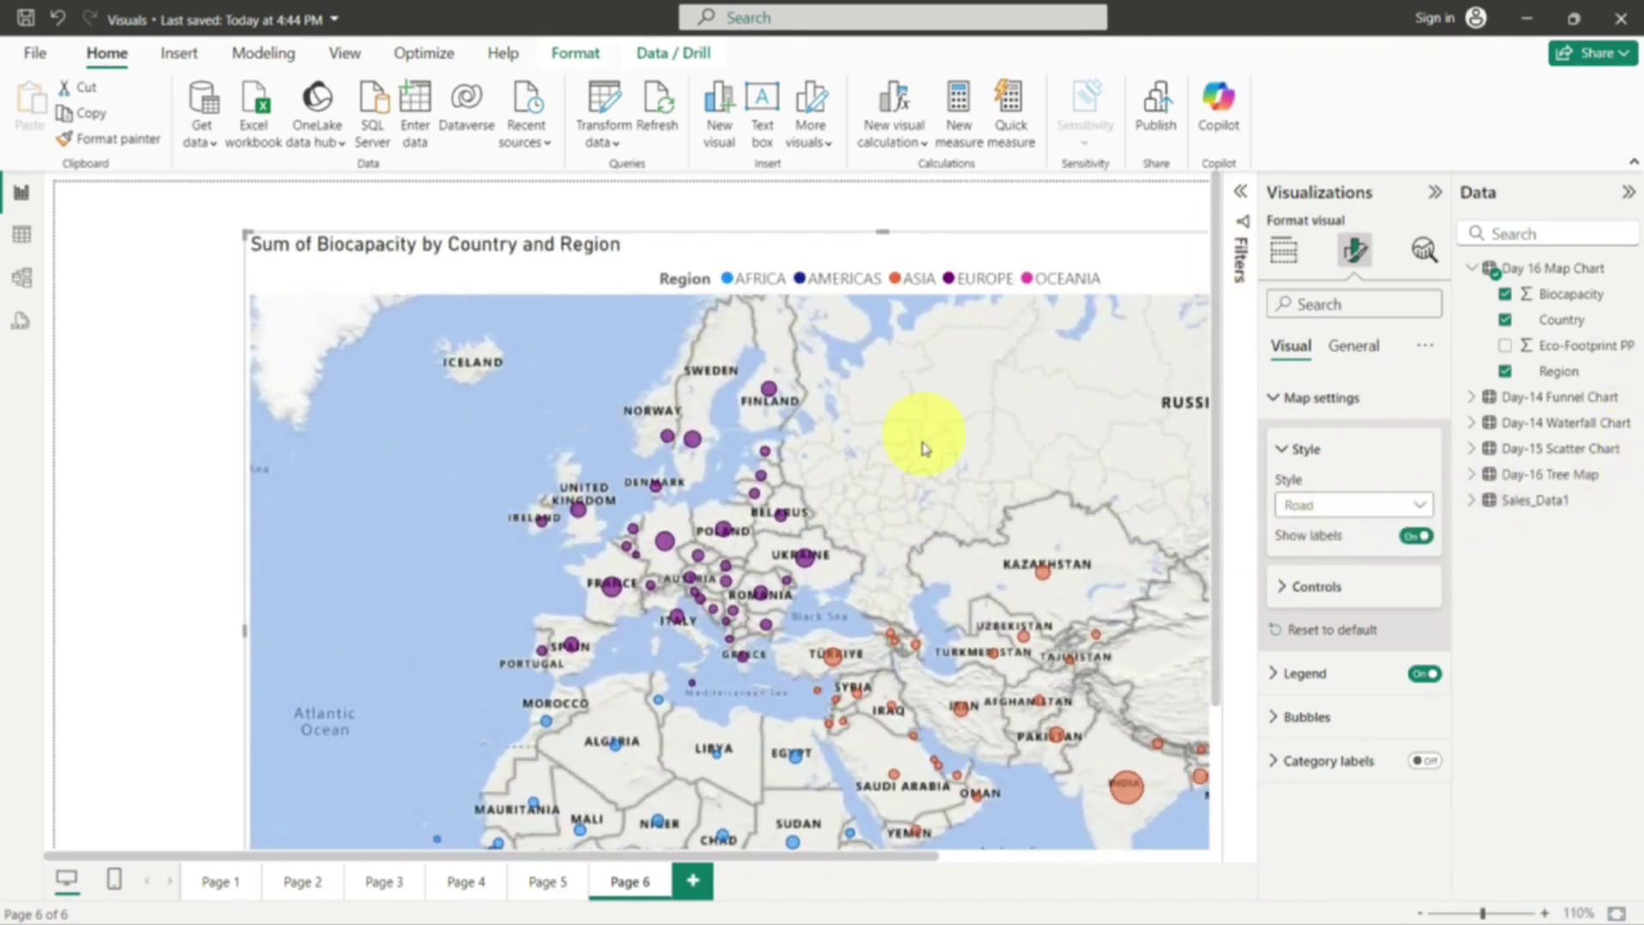
pyautogui.moveTo(814, 851); pyautogui.dragTo(1100, 836)
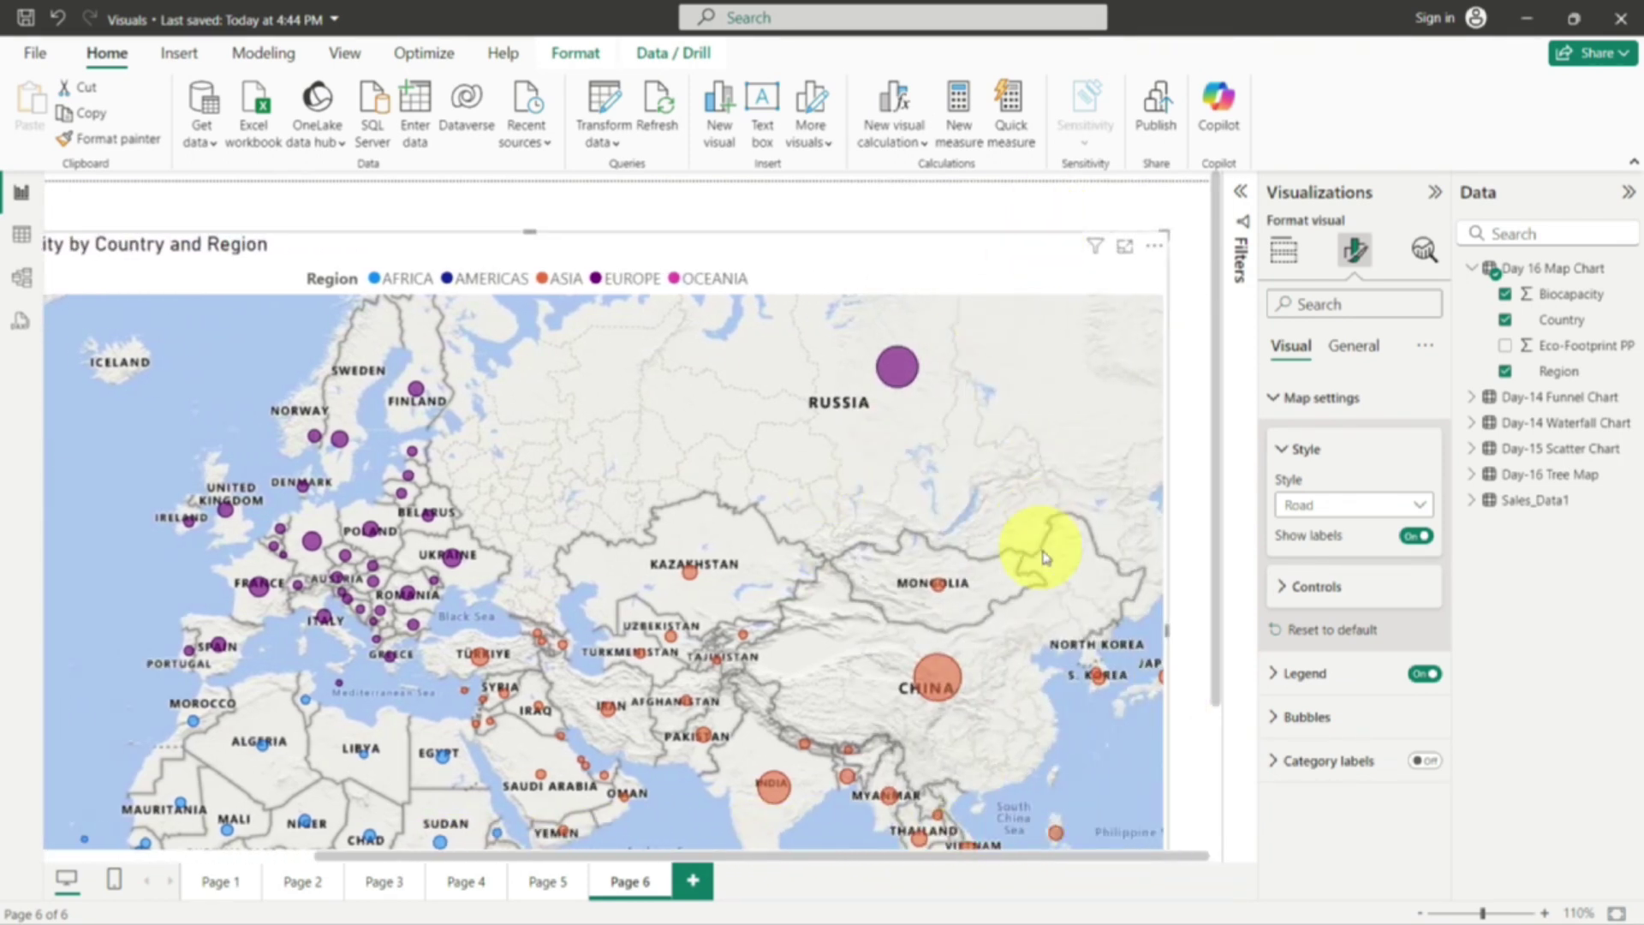
# Compare the map style's place labels across the whole world and up close over Europe
pyautogui.scroll(-3, 981, 582)
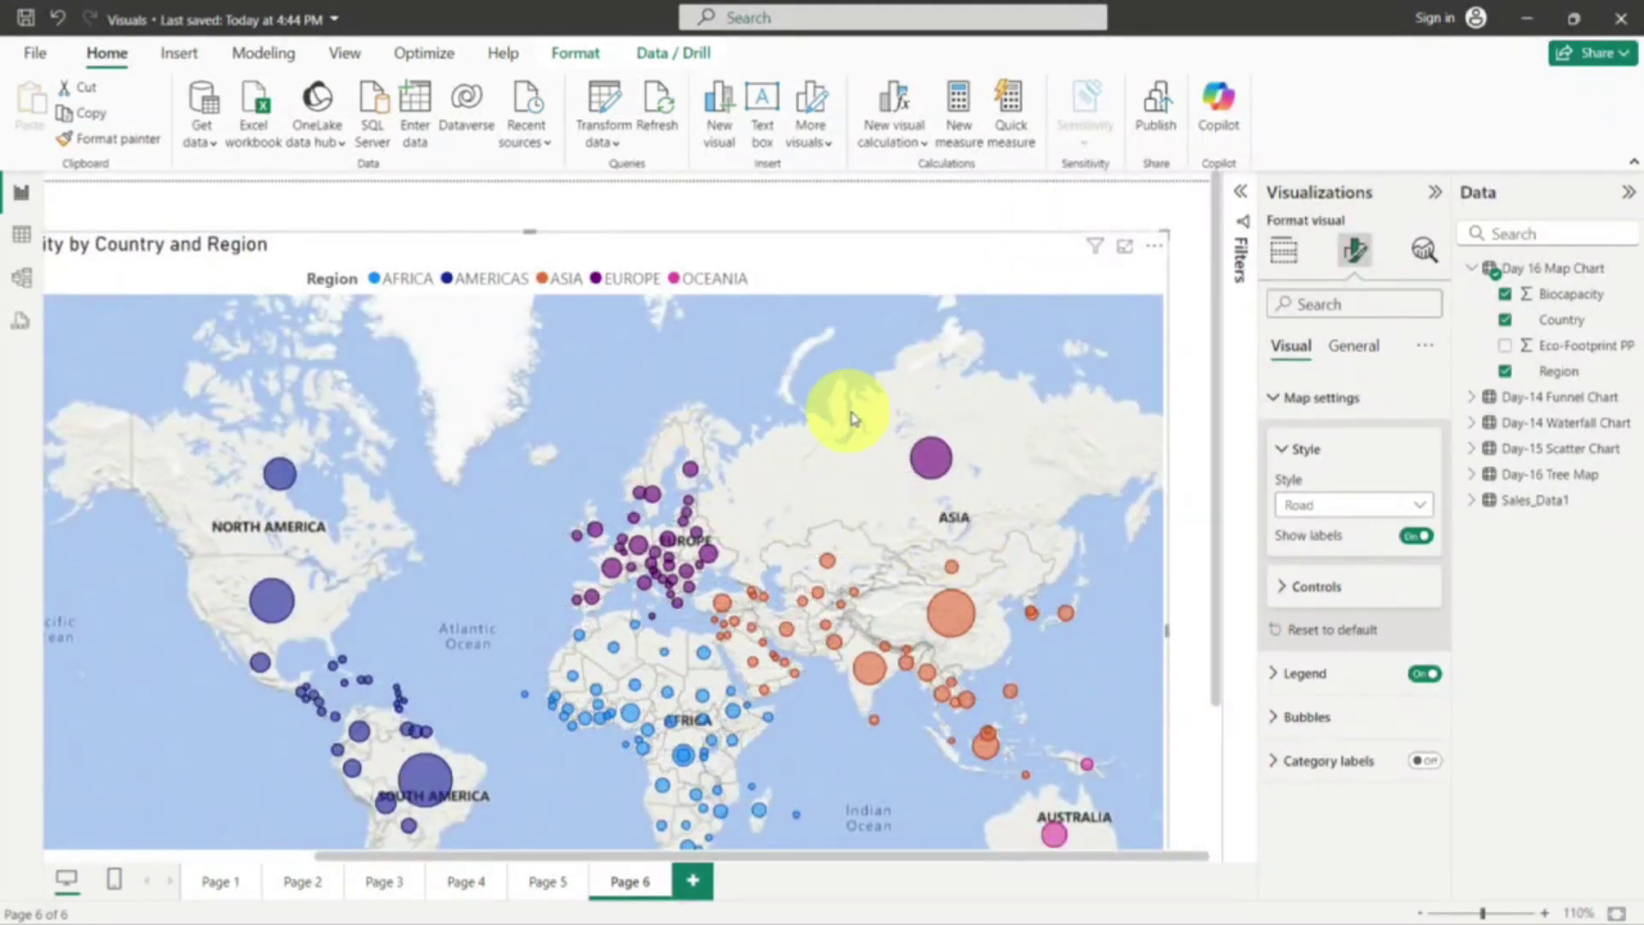
pyautogui.scroll(5, 659, 497)
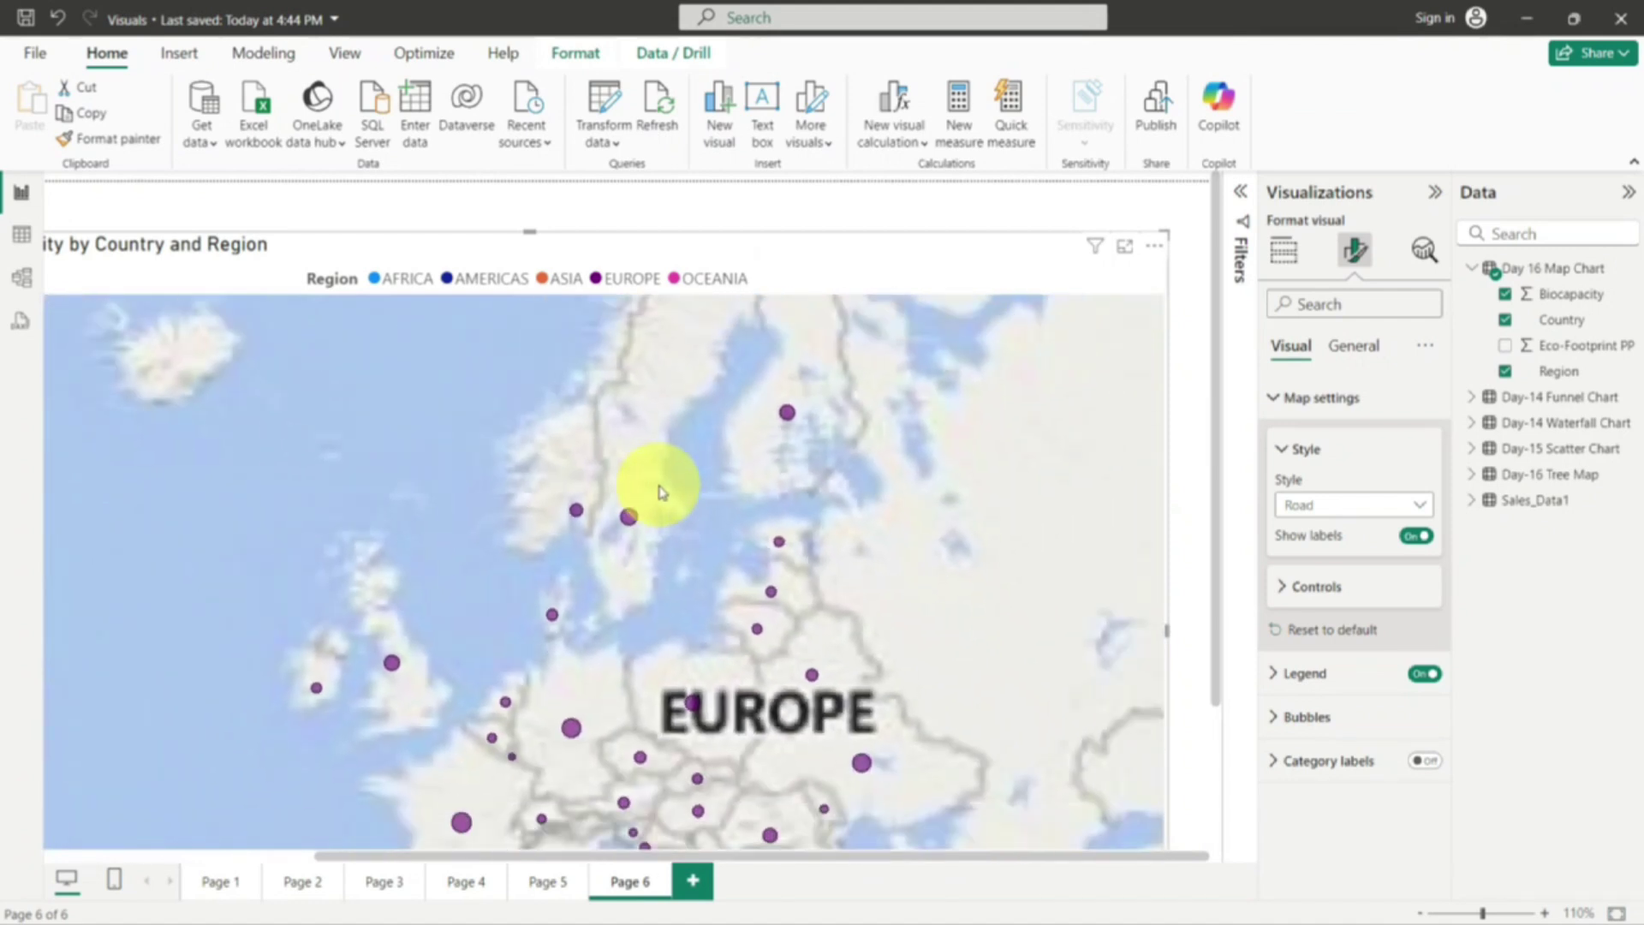
pyautogui.scroll(-4, 659, 492)
pyautogui.scroll(4, 599, 435)
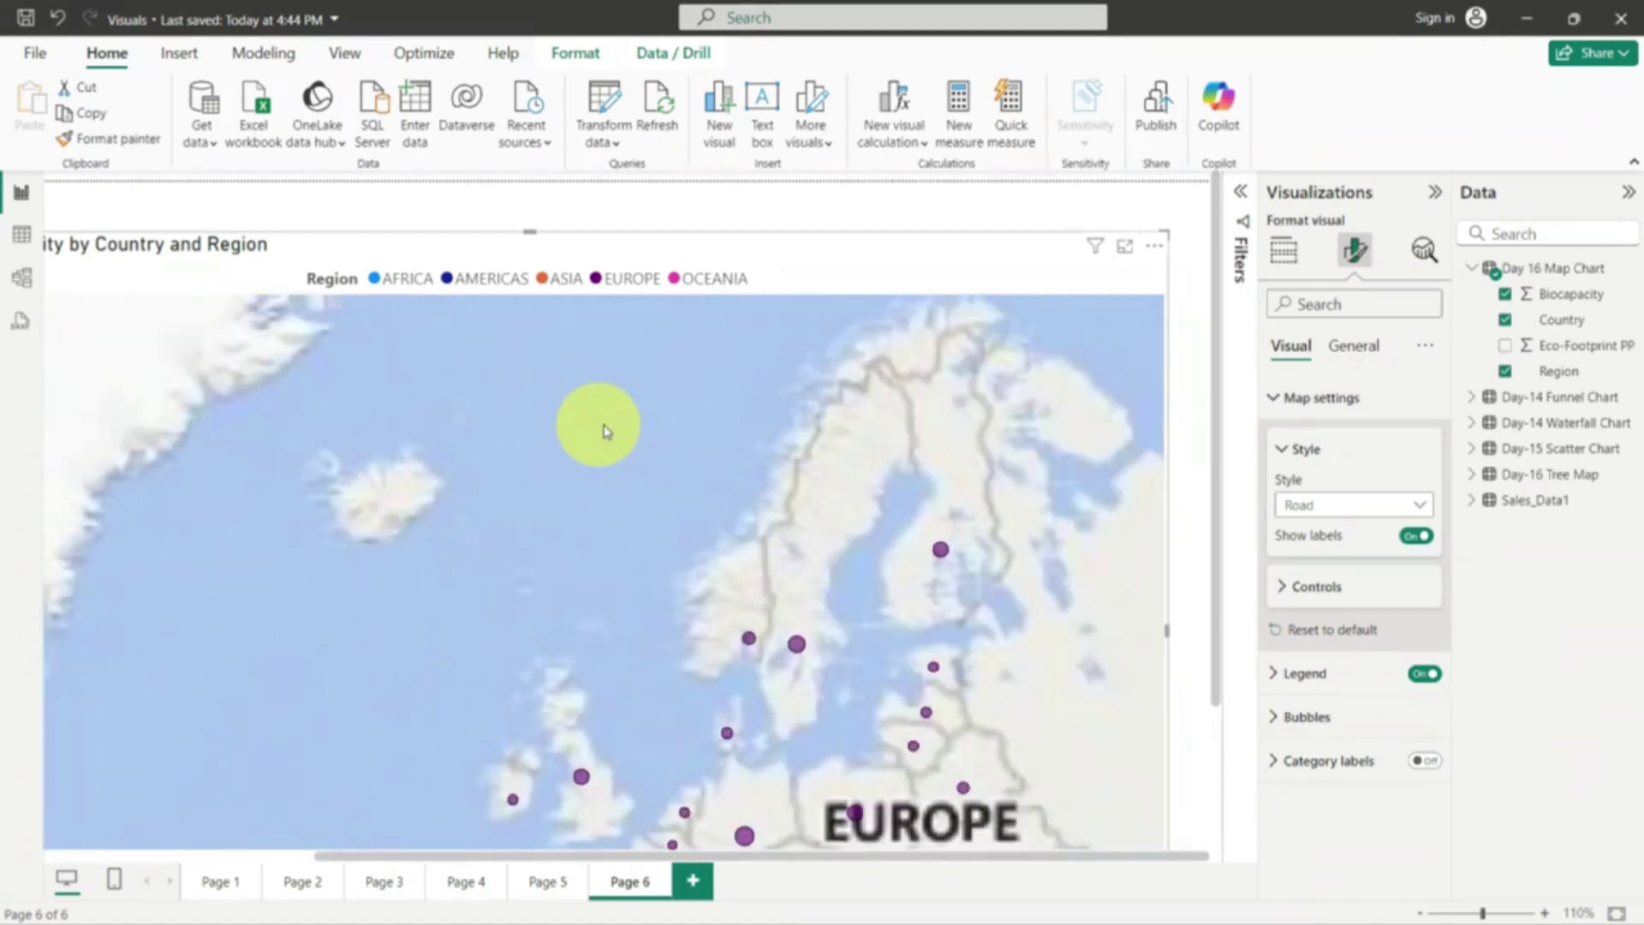
pyautogui.scroll(-3, 612, 436)
pyautogui.scroll(-1, 625, 439)
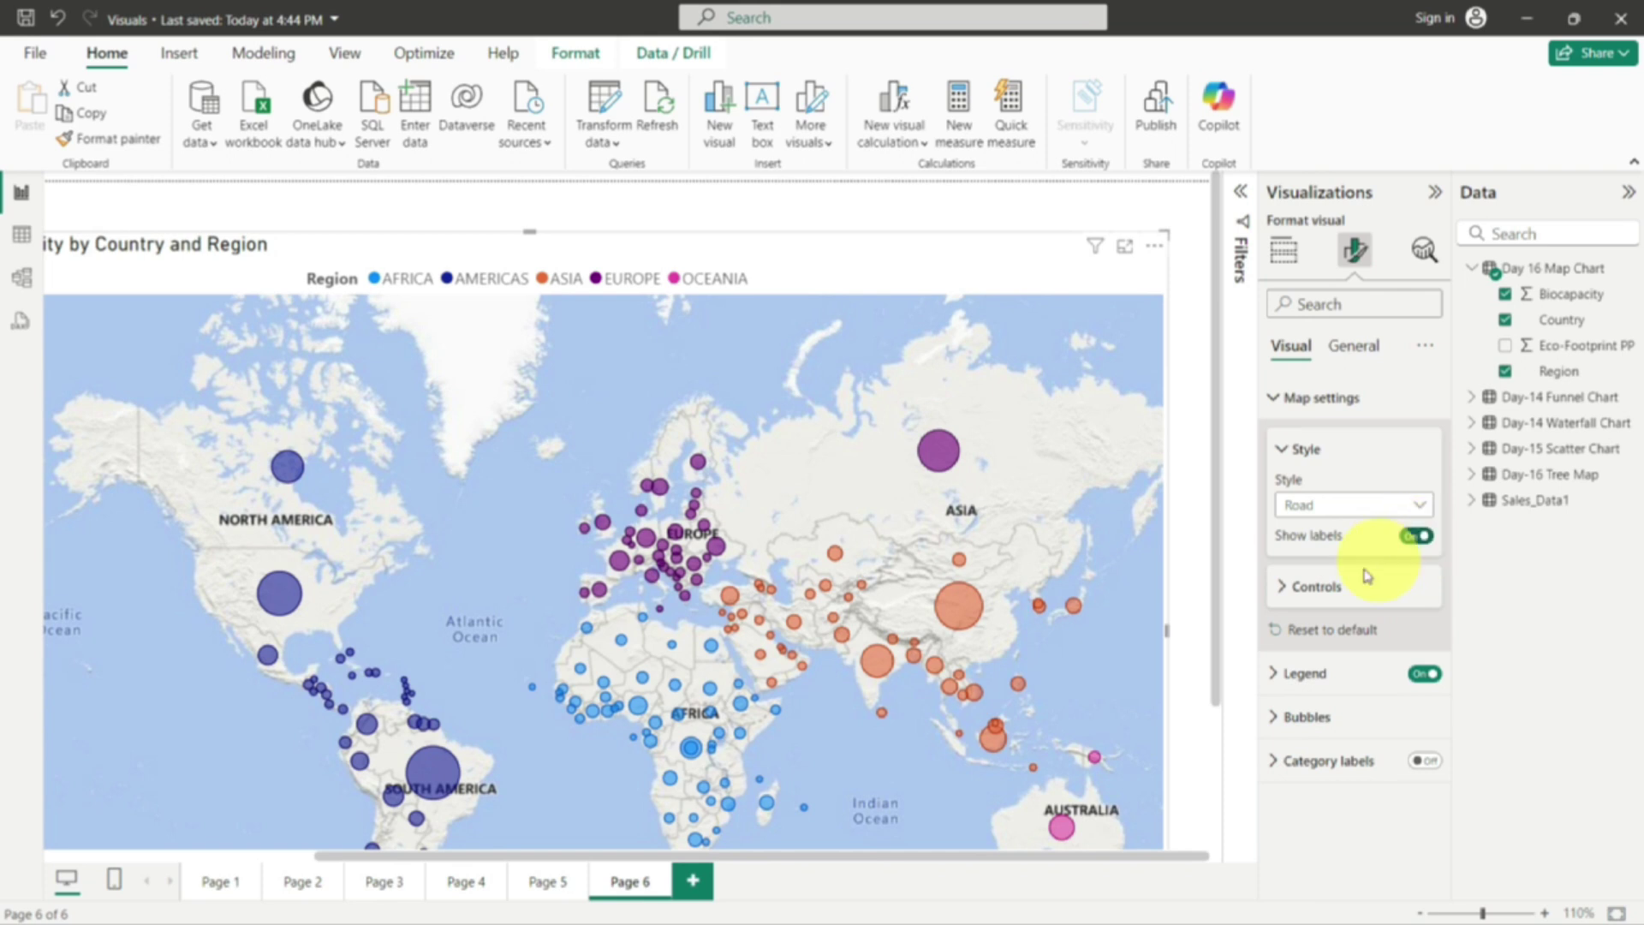
# Shrink the bubble map visual so it fits on the page and convert it to a filled map
pyautogui.moveTo(1214, 521); pyautogui.dragTo(611, 675)
pyautogui.moveTo(675, 435); pyautogui.dragTo(753, 591)
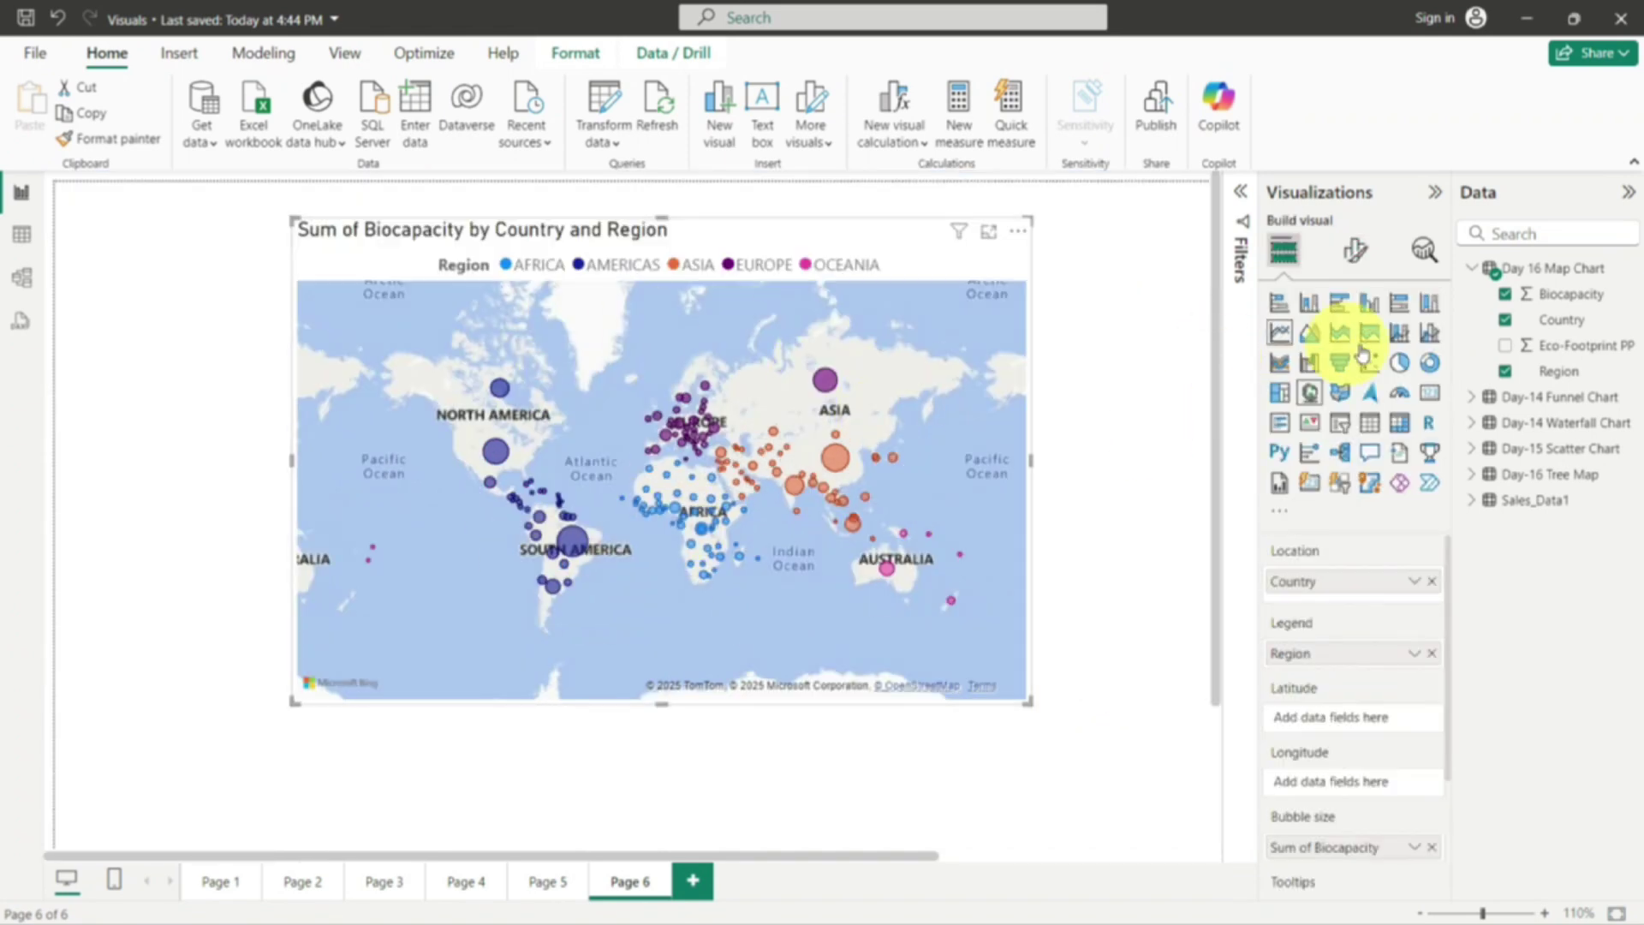
pyautogui.click(1341, 392)
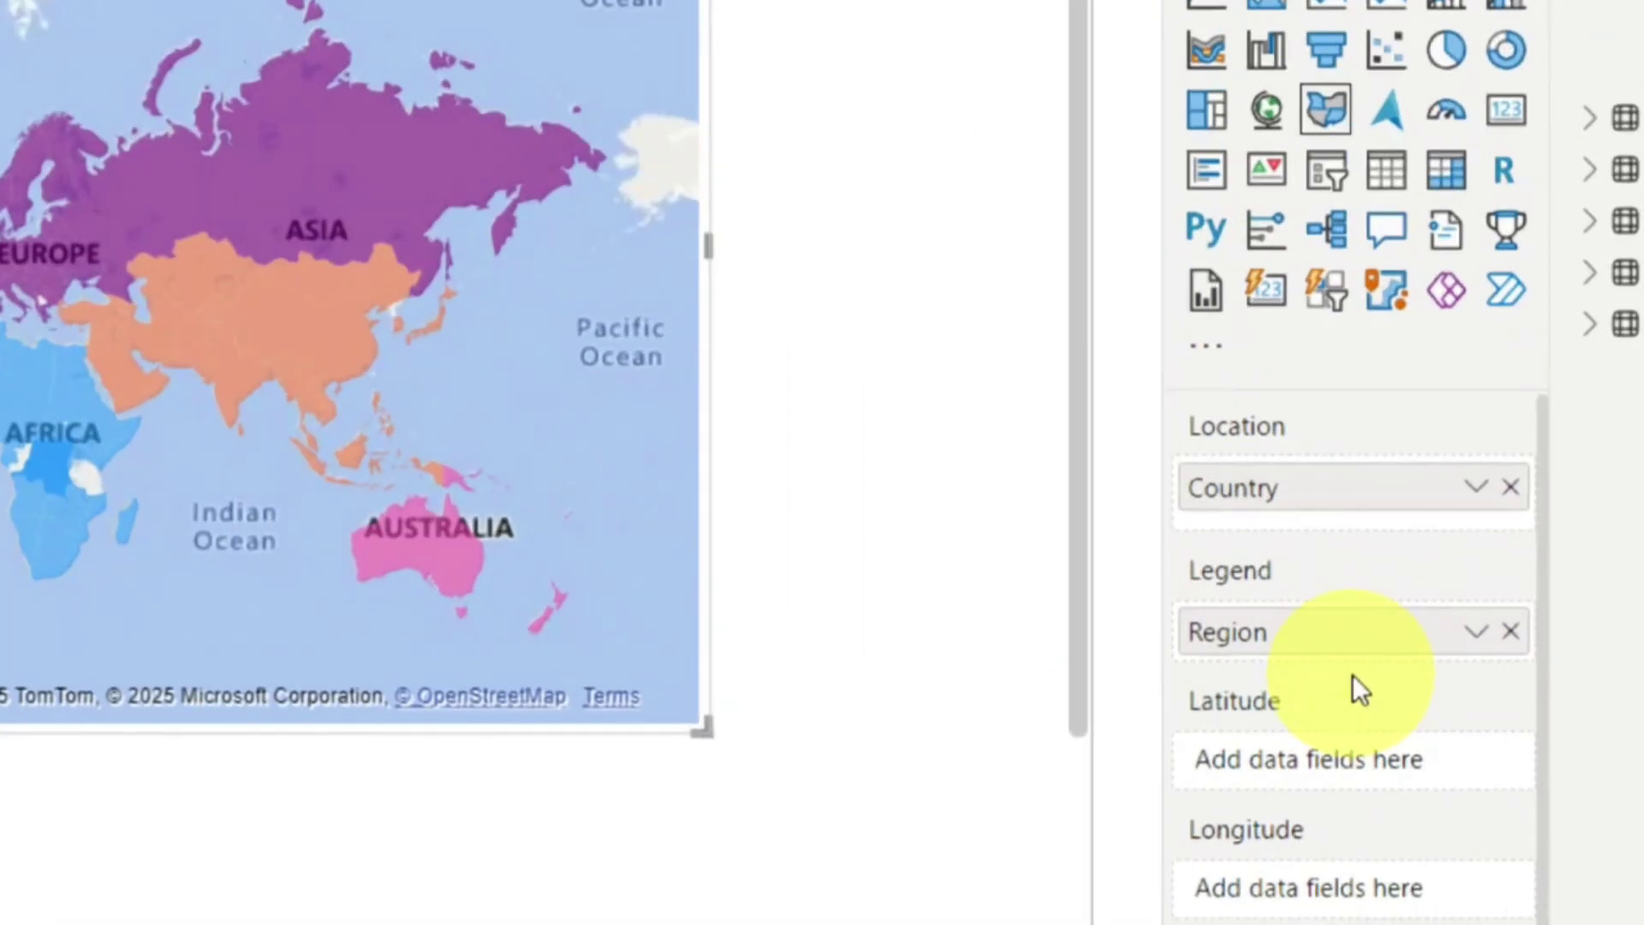
pyautogui.scroll(-1, 1353, 681)
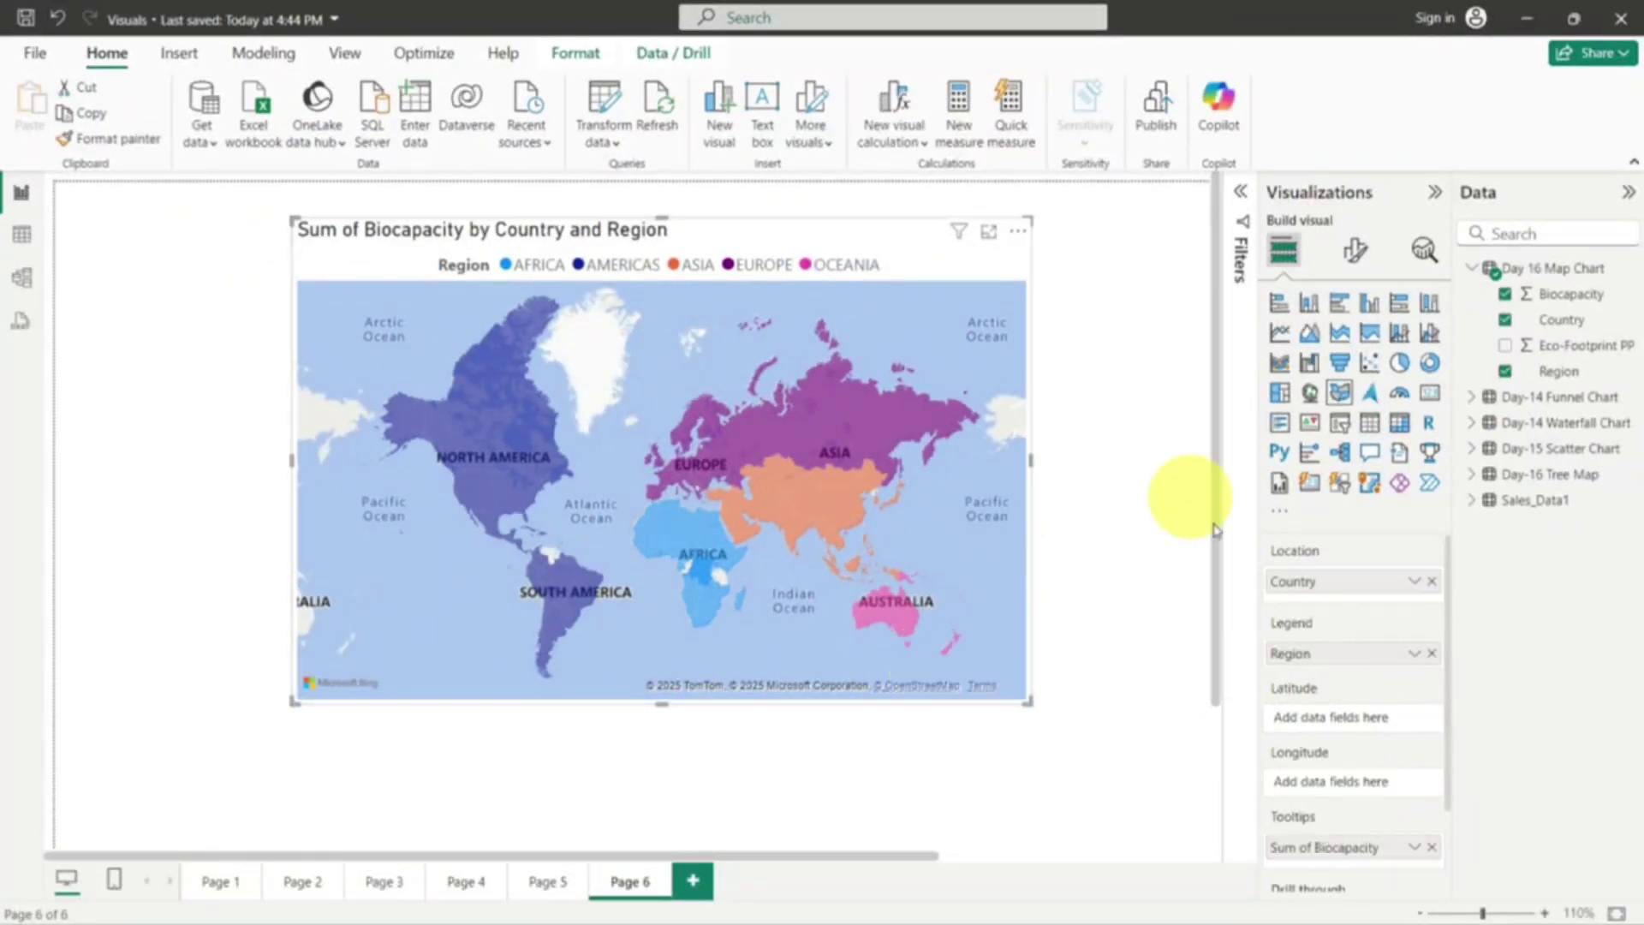
# Try the filled map without Region in its legend, add Region back, and check the country tooltips over Asia and Russia
pyautogui.click(1432, 654)
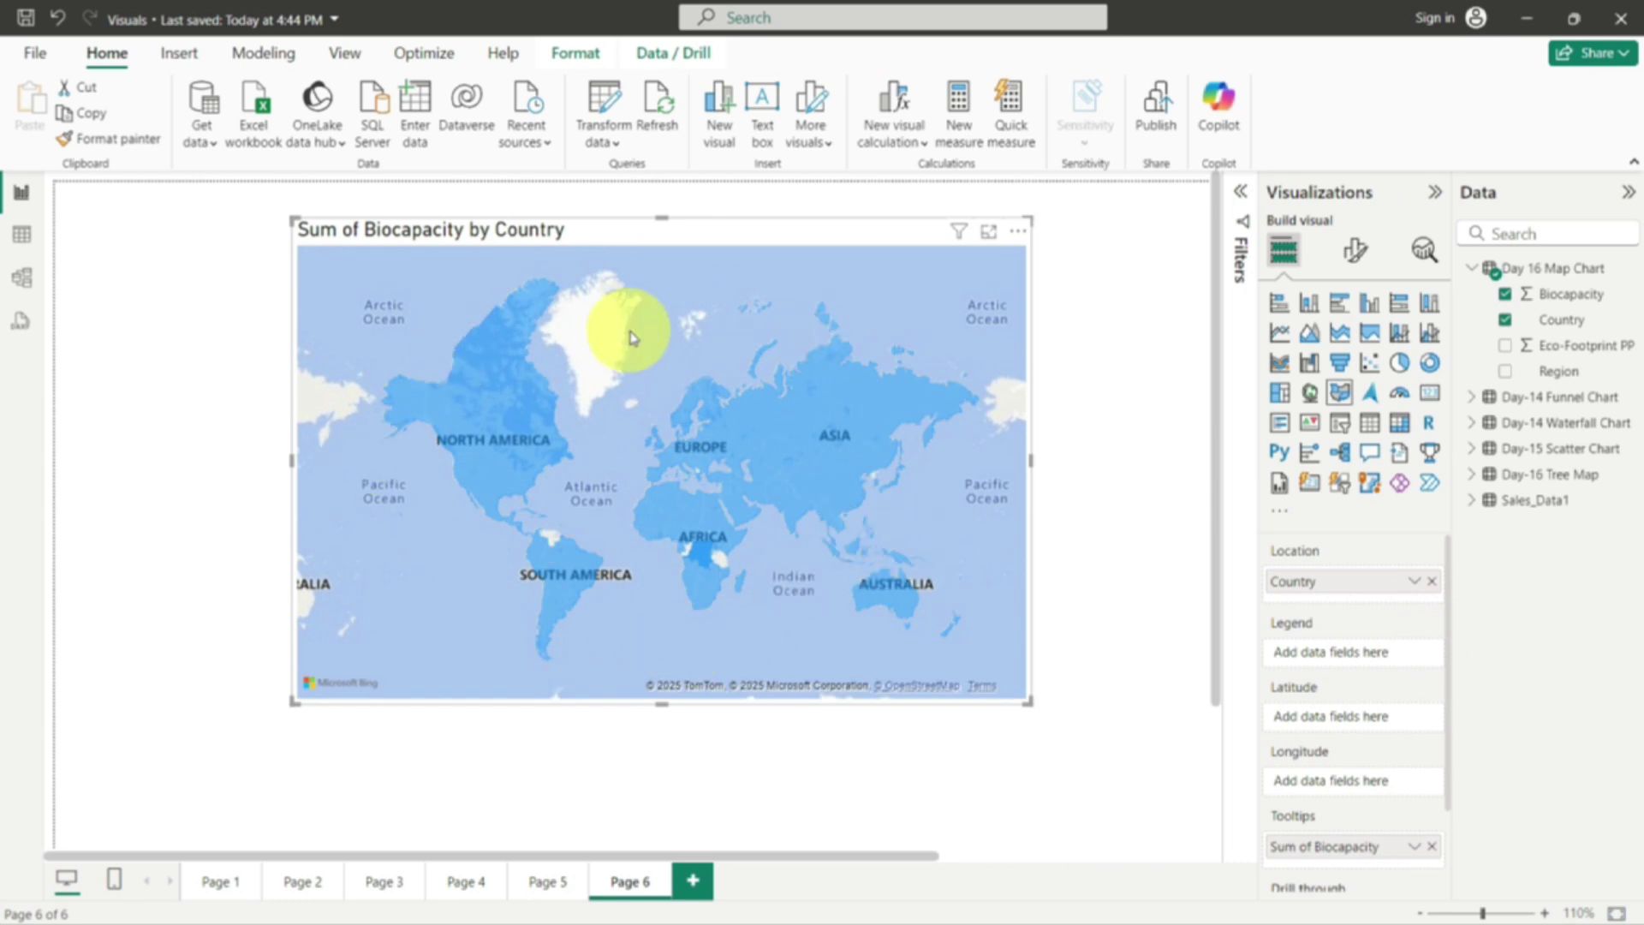
pyautogui.moveTo(1573, 377); pyautogui.dragTo(1362, 655)
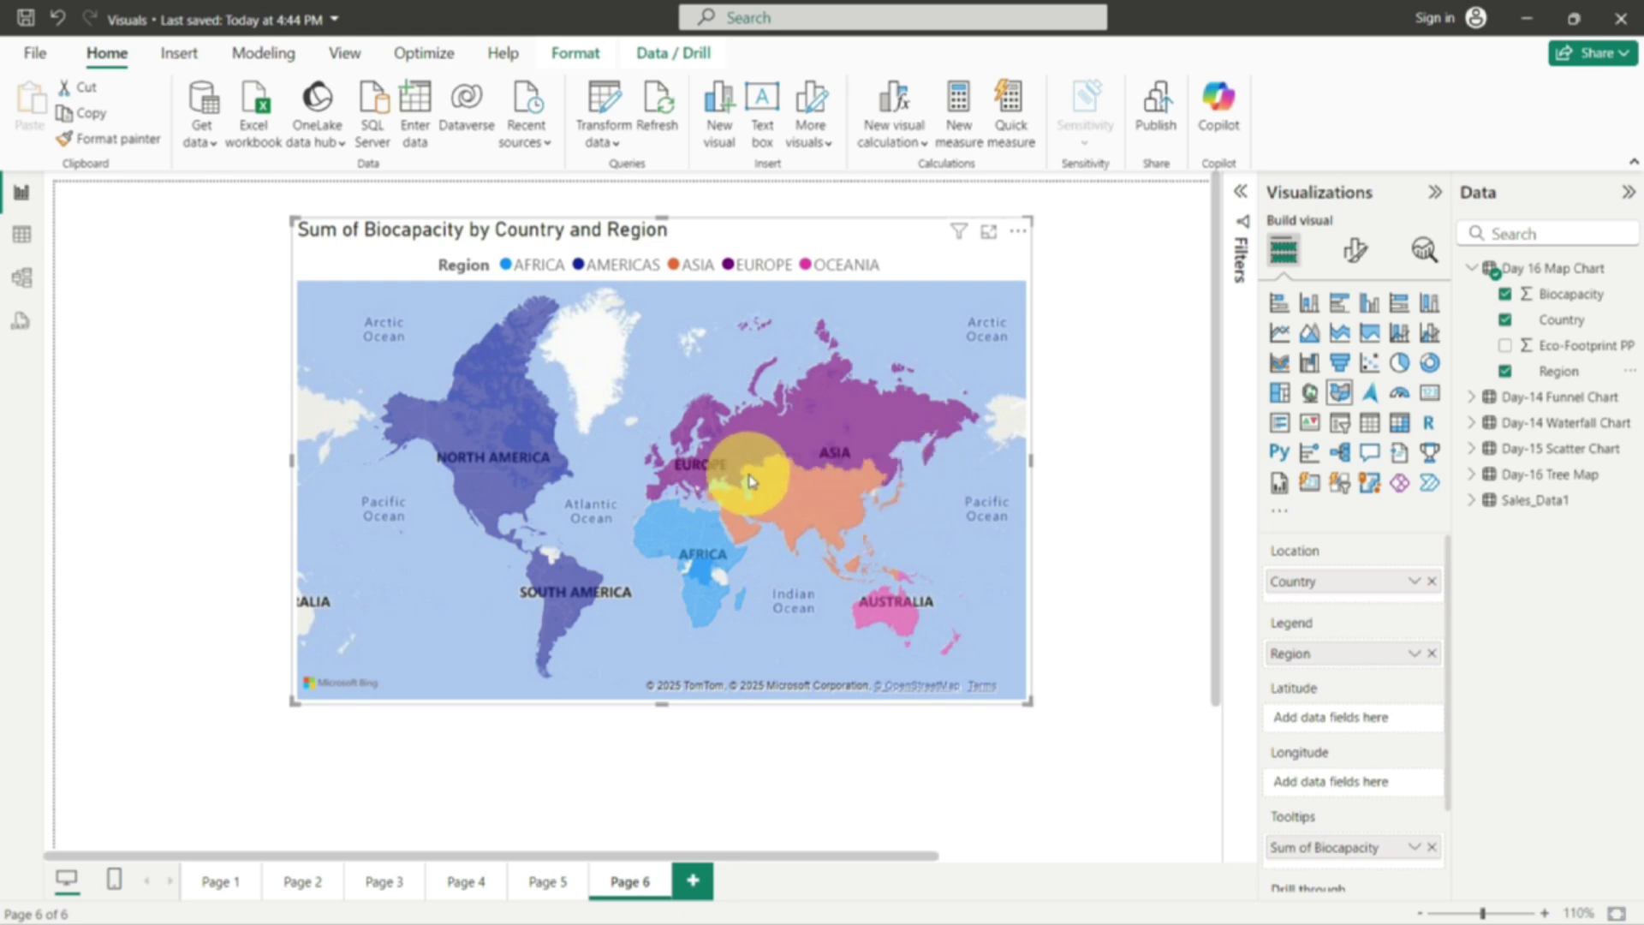
pyautogui.moveTo(754, 470)
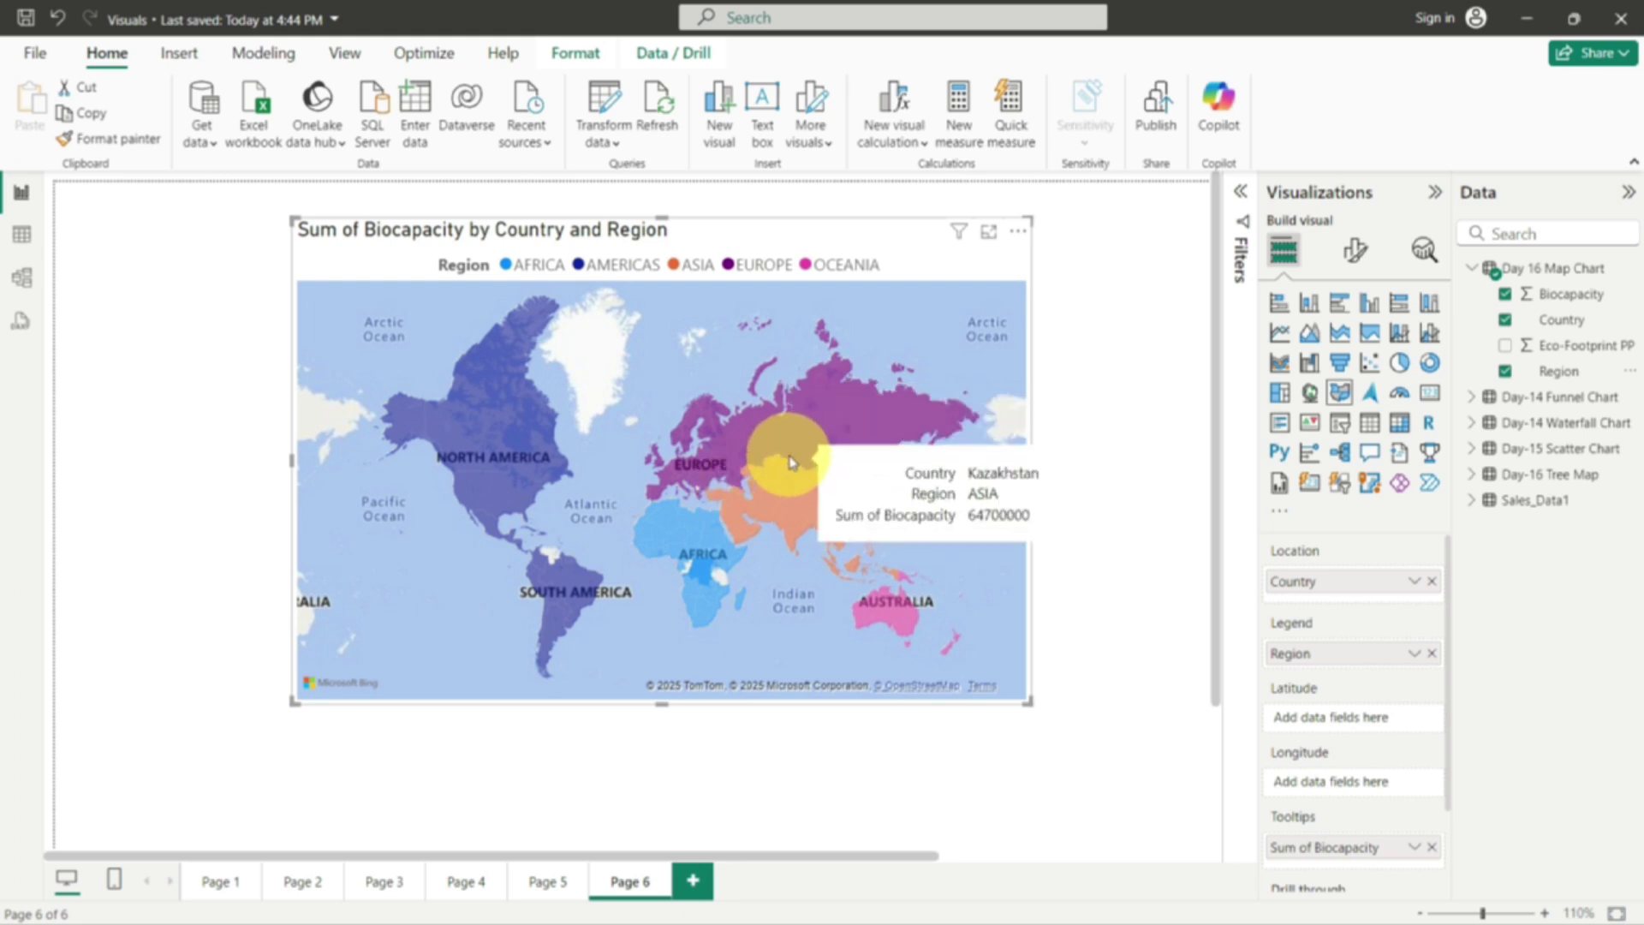
pyautogui.moveTo(791, 451)
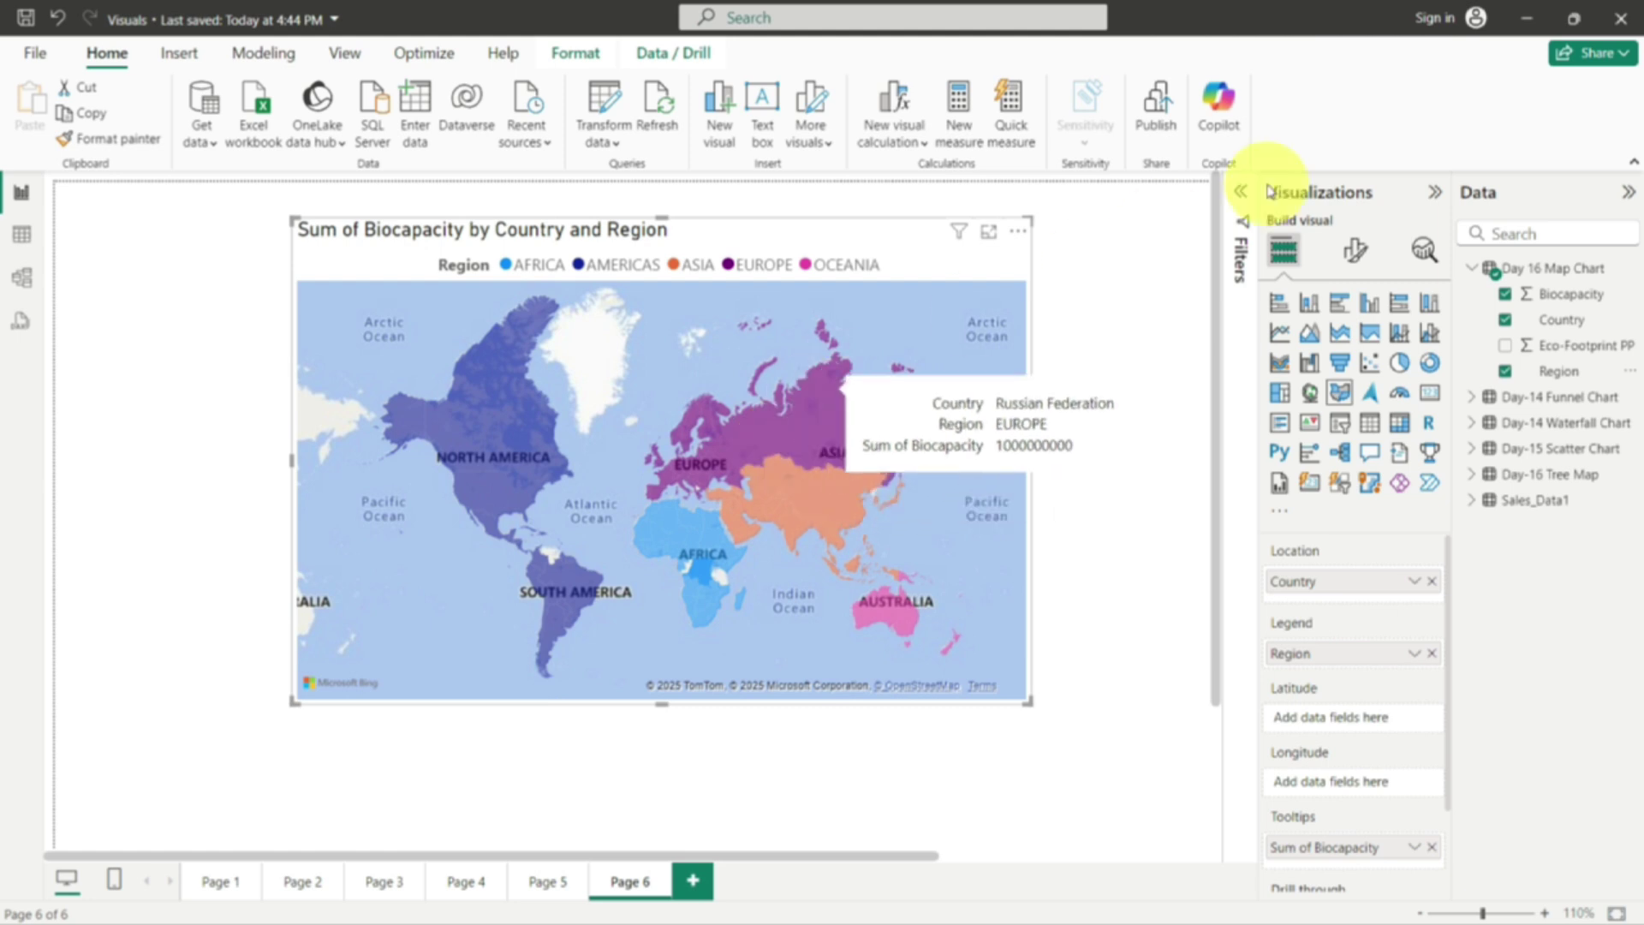
# Review the filled map's fill colours for each region and its legend options
pyautogui.click(1353, 251)
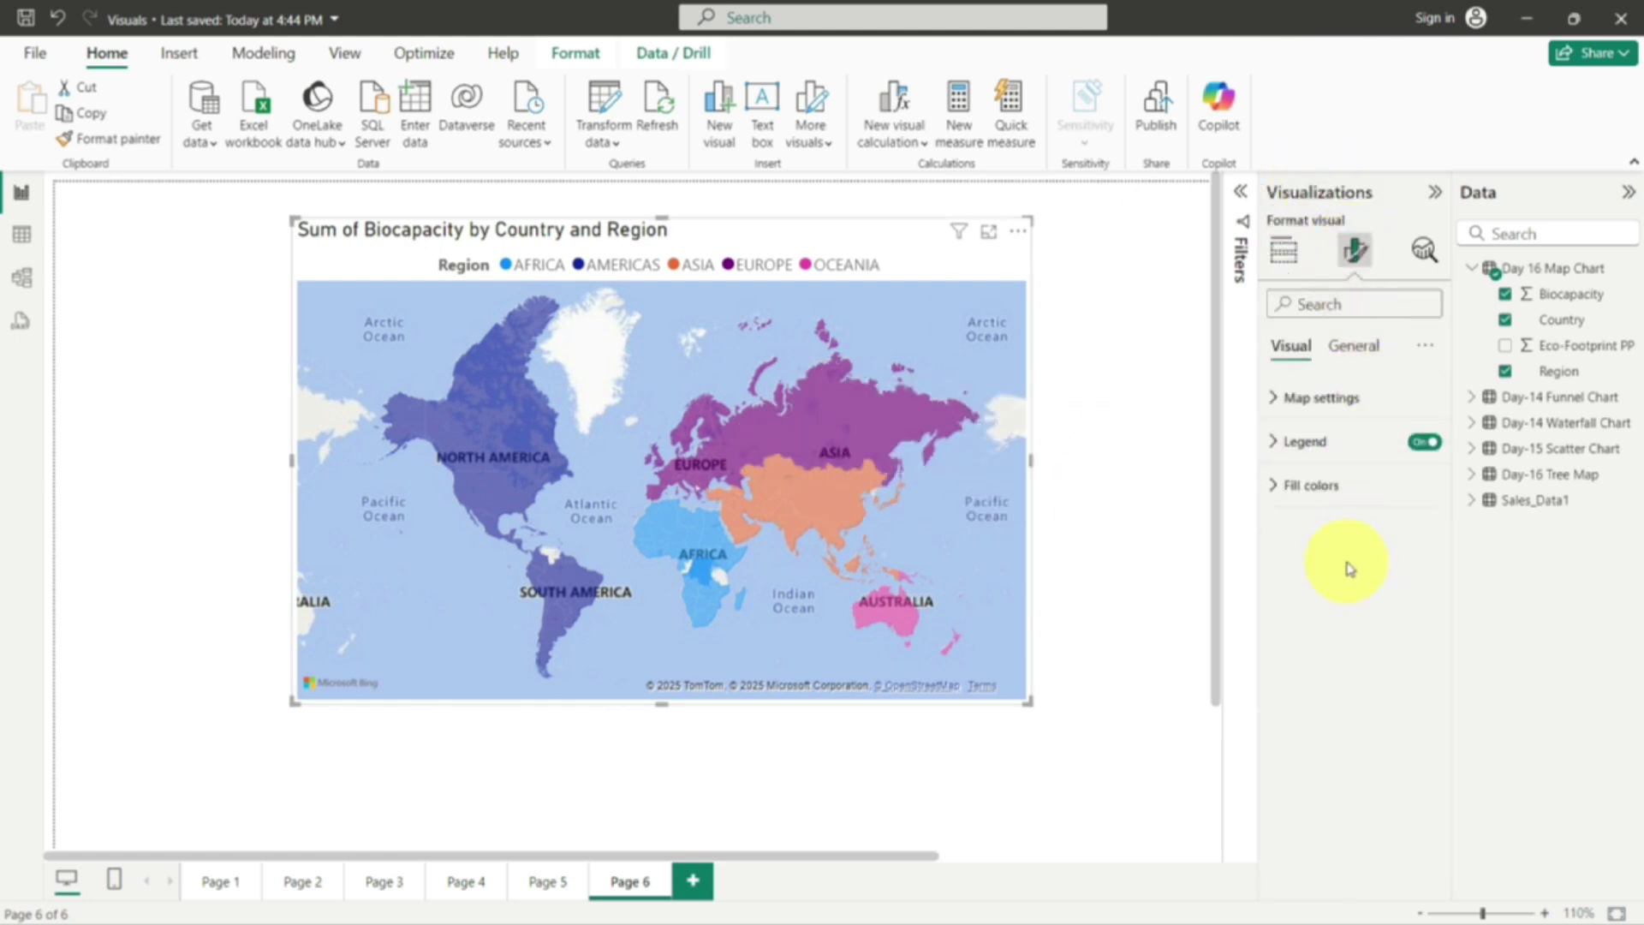
pyautogui.click(1317, 486)
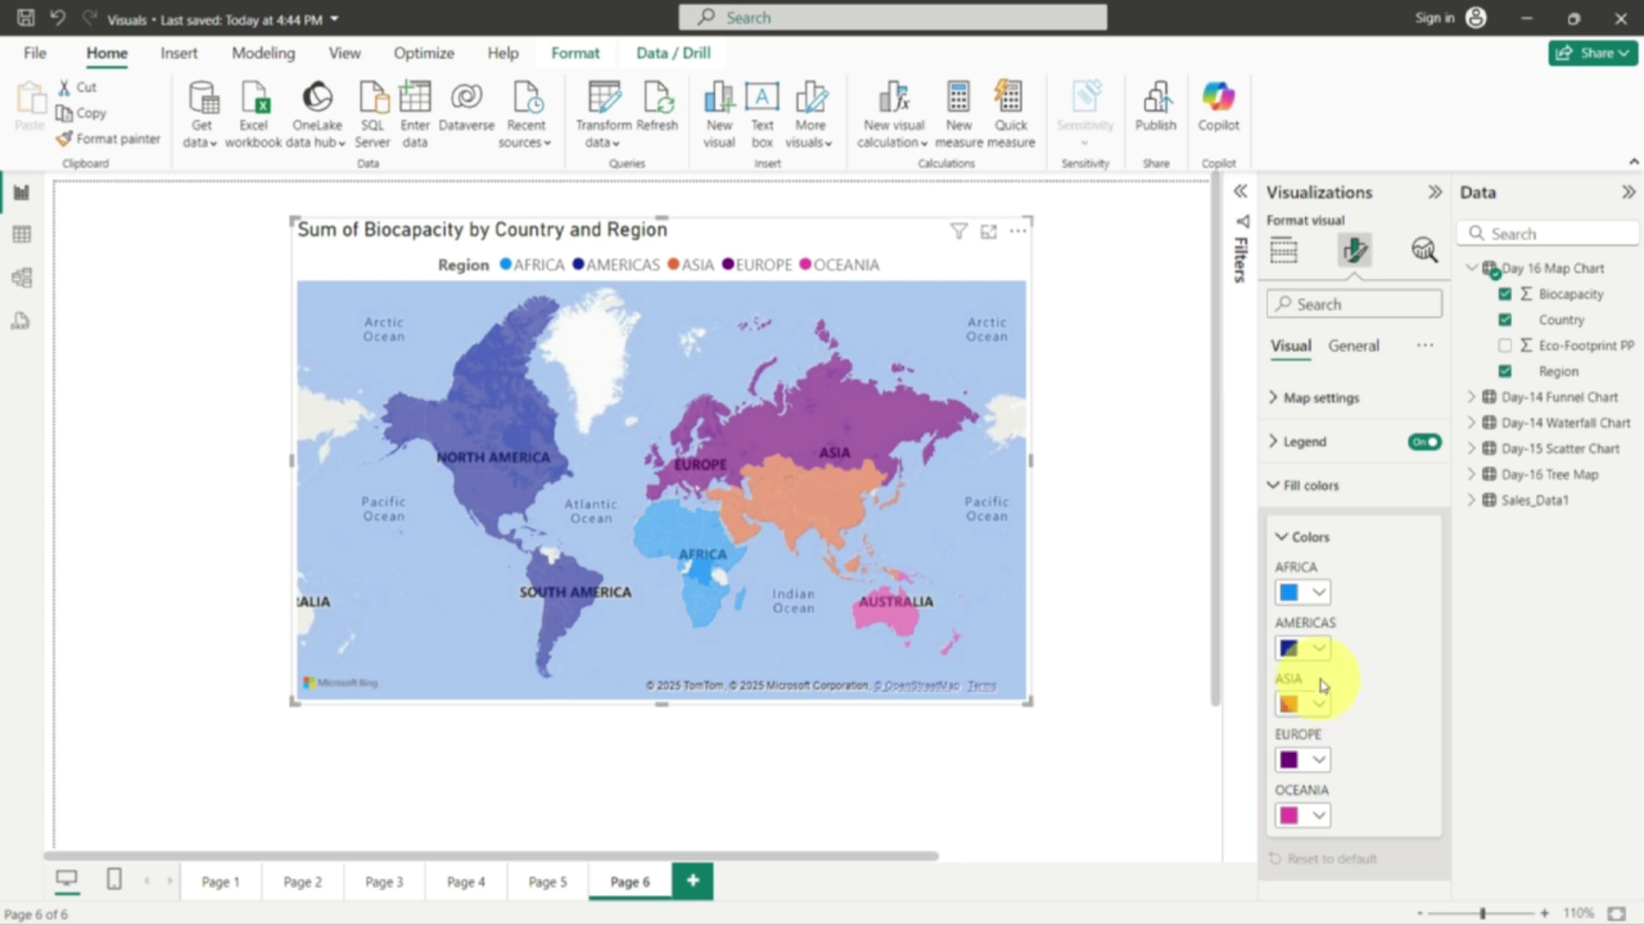
pyautogui.click(1344, 441)
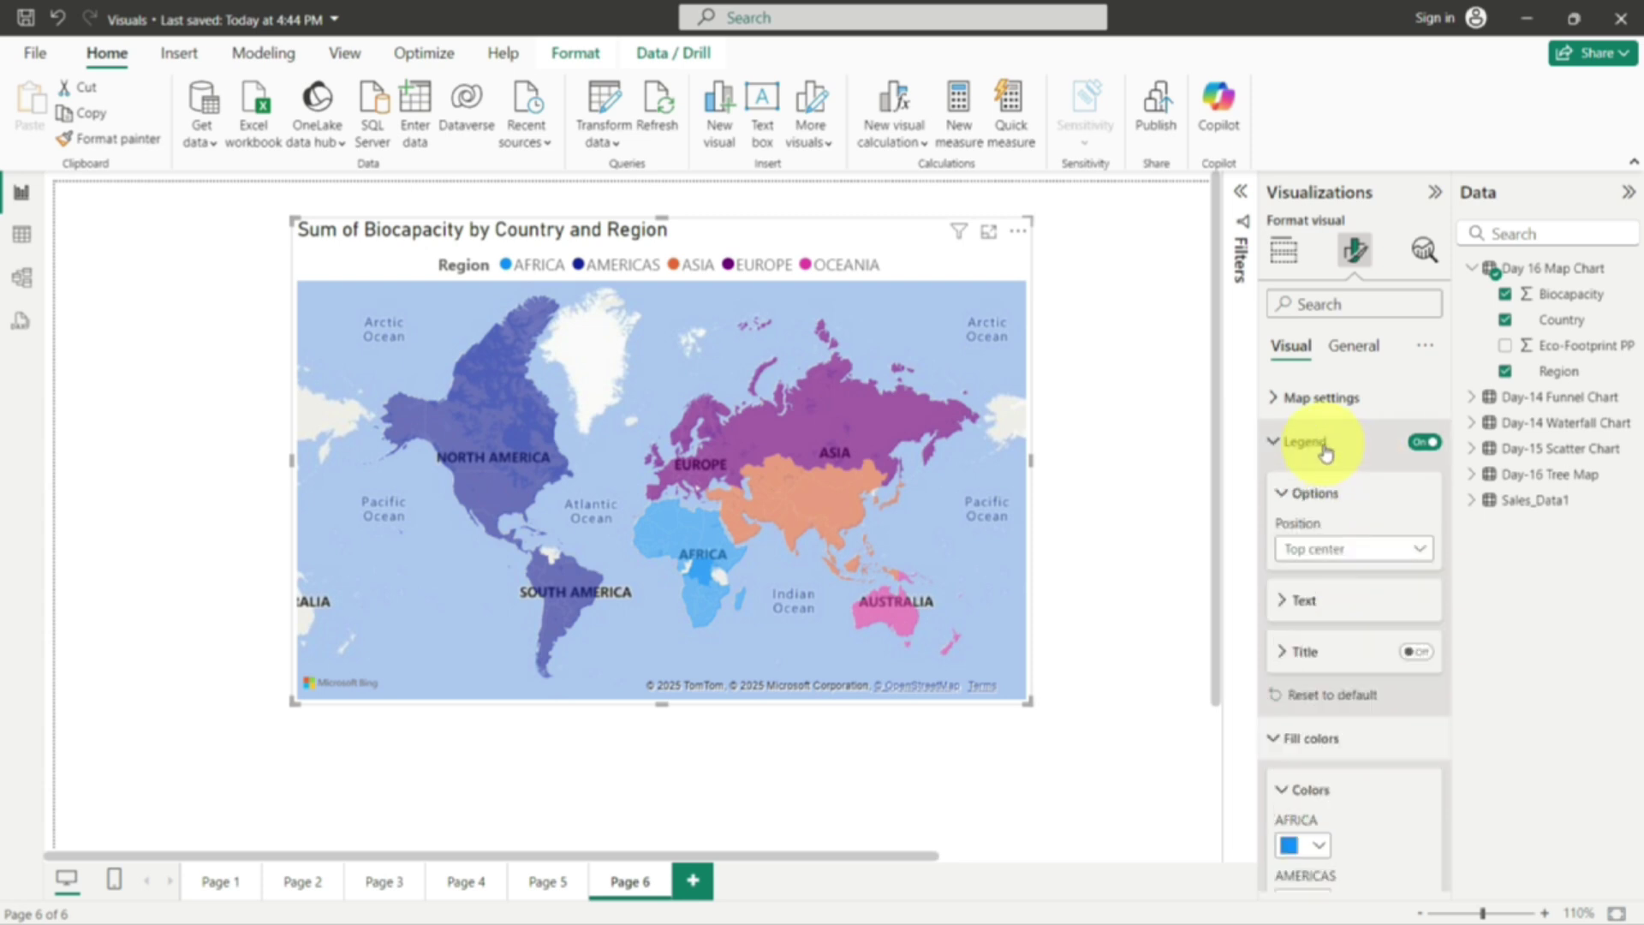
# Try the Dark map style on the filled map and return it to Road
pyautogui.click(1331, 403)
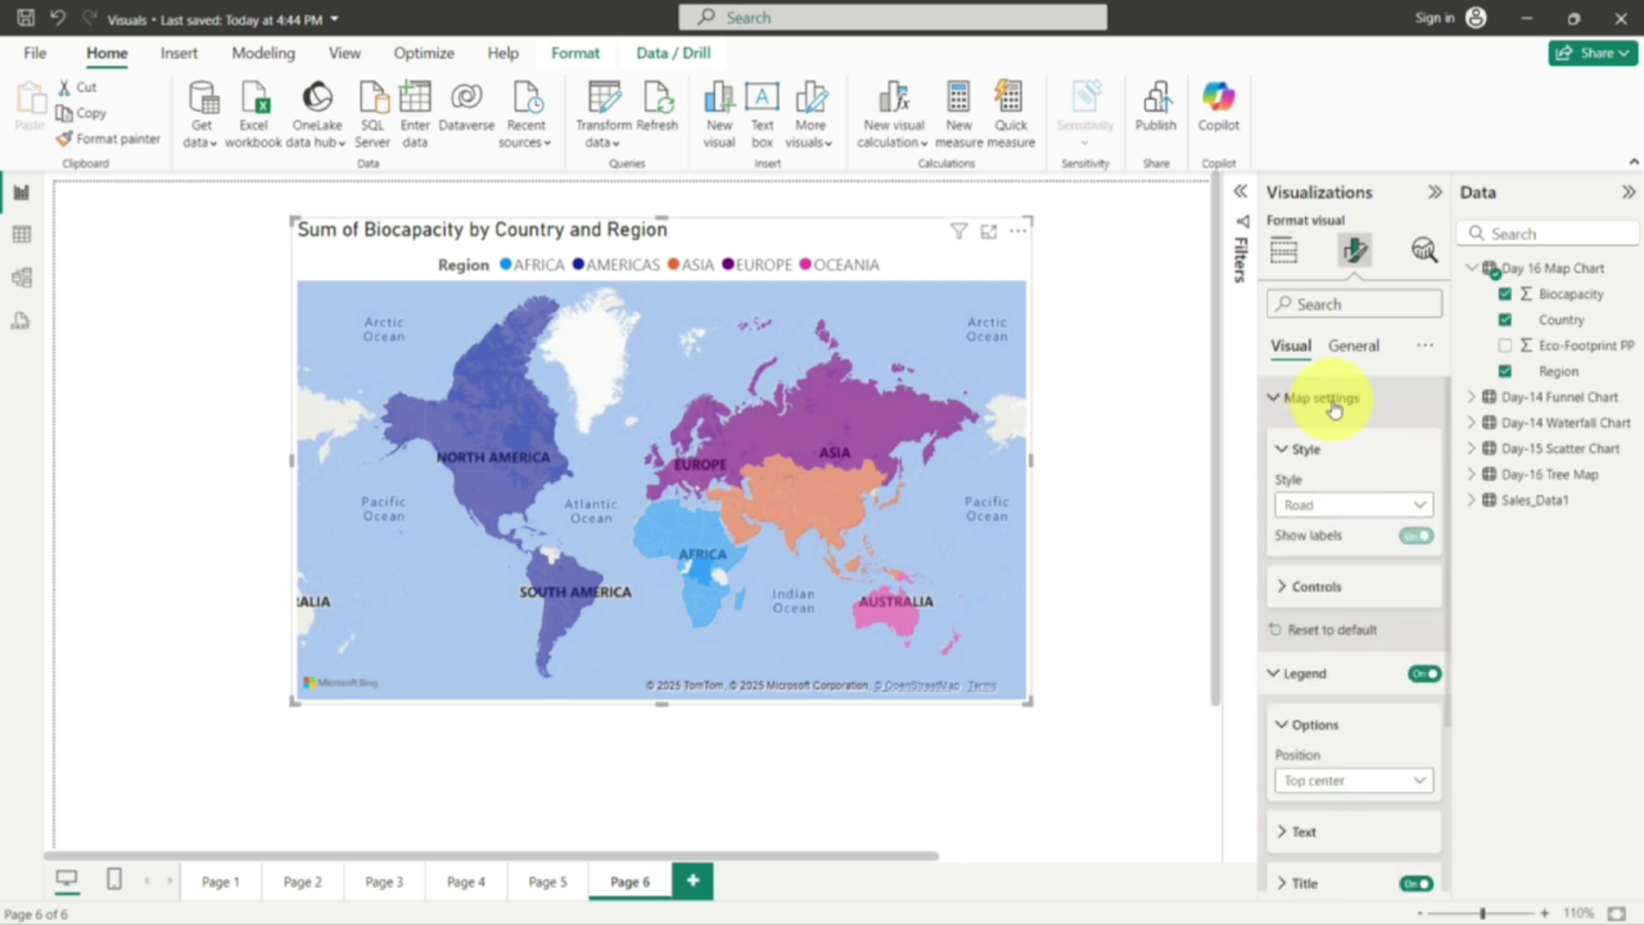
pyautogui.click(1341, 509)
pyautogui.click(1343, 510)
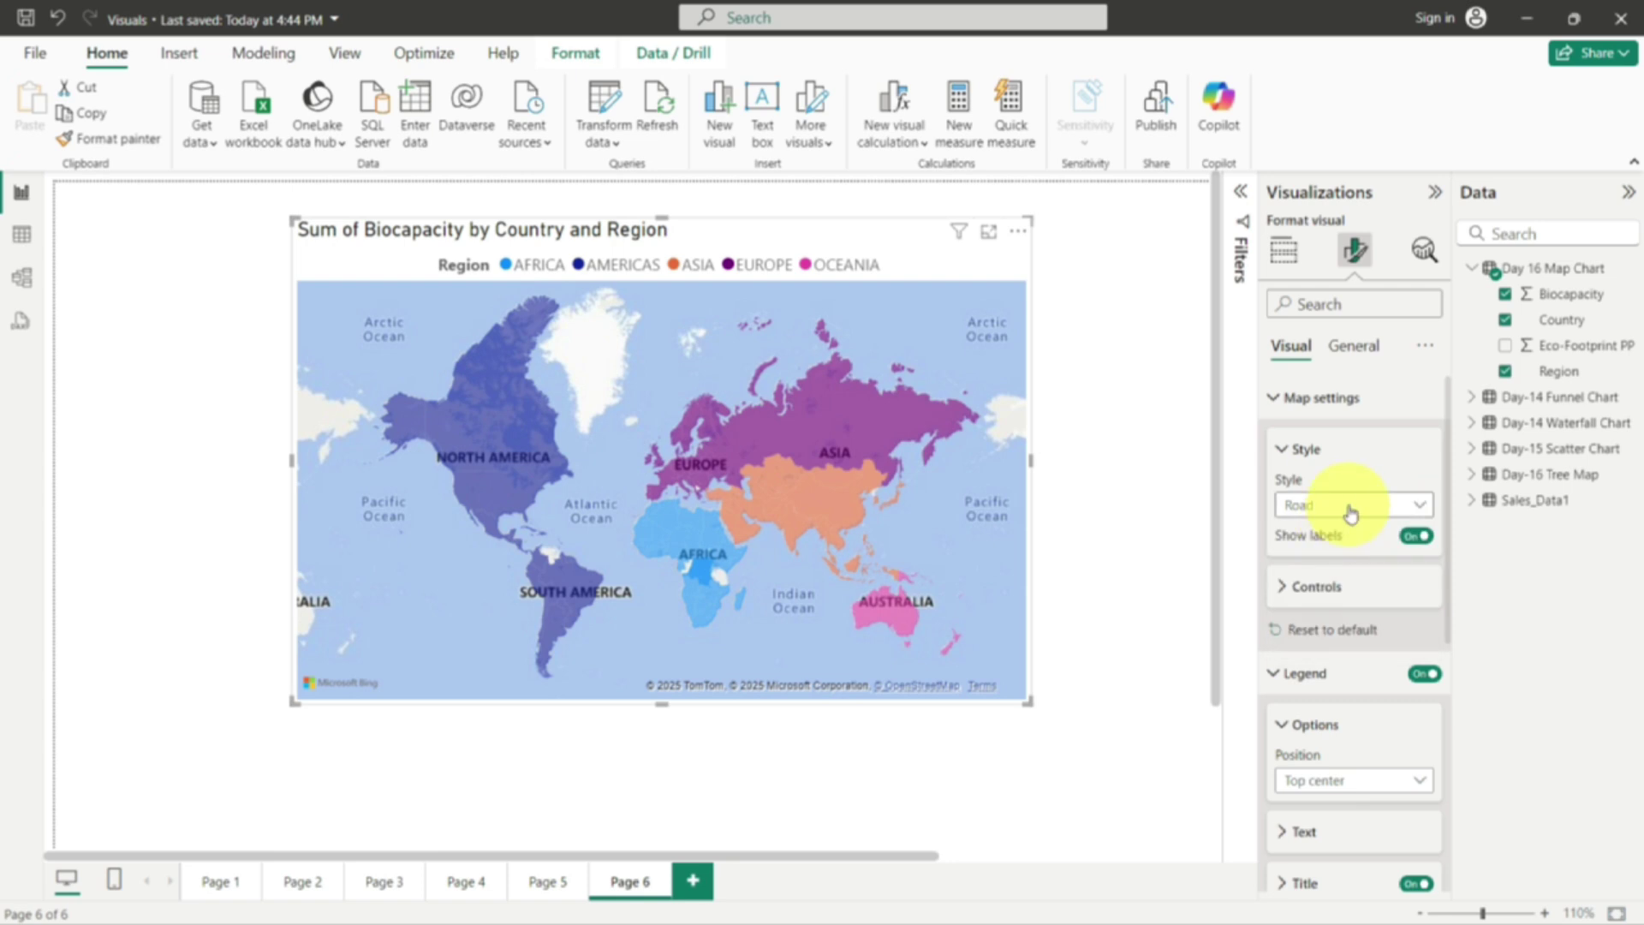
pyautogui.click(1349, 512)
pyautogui.click(1342, 557)
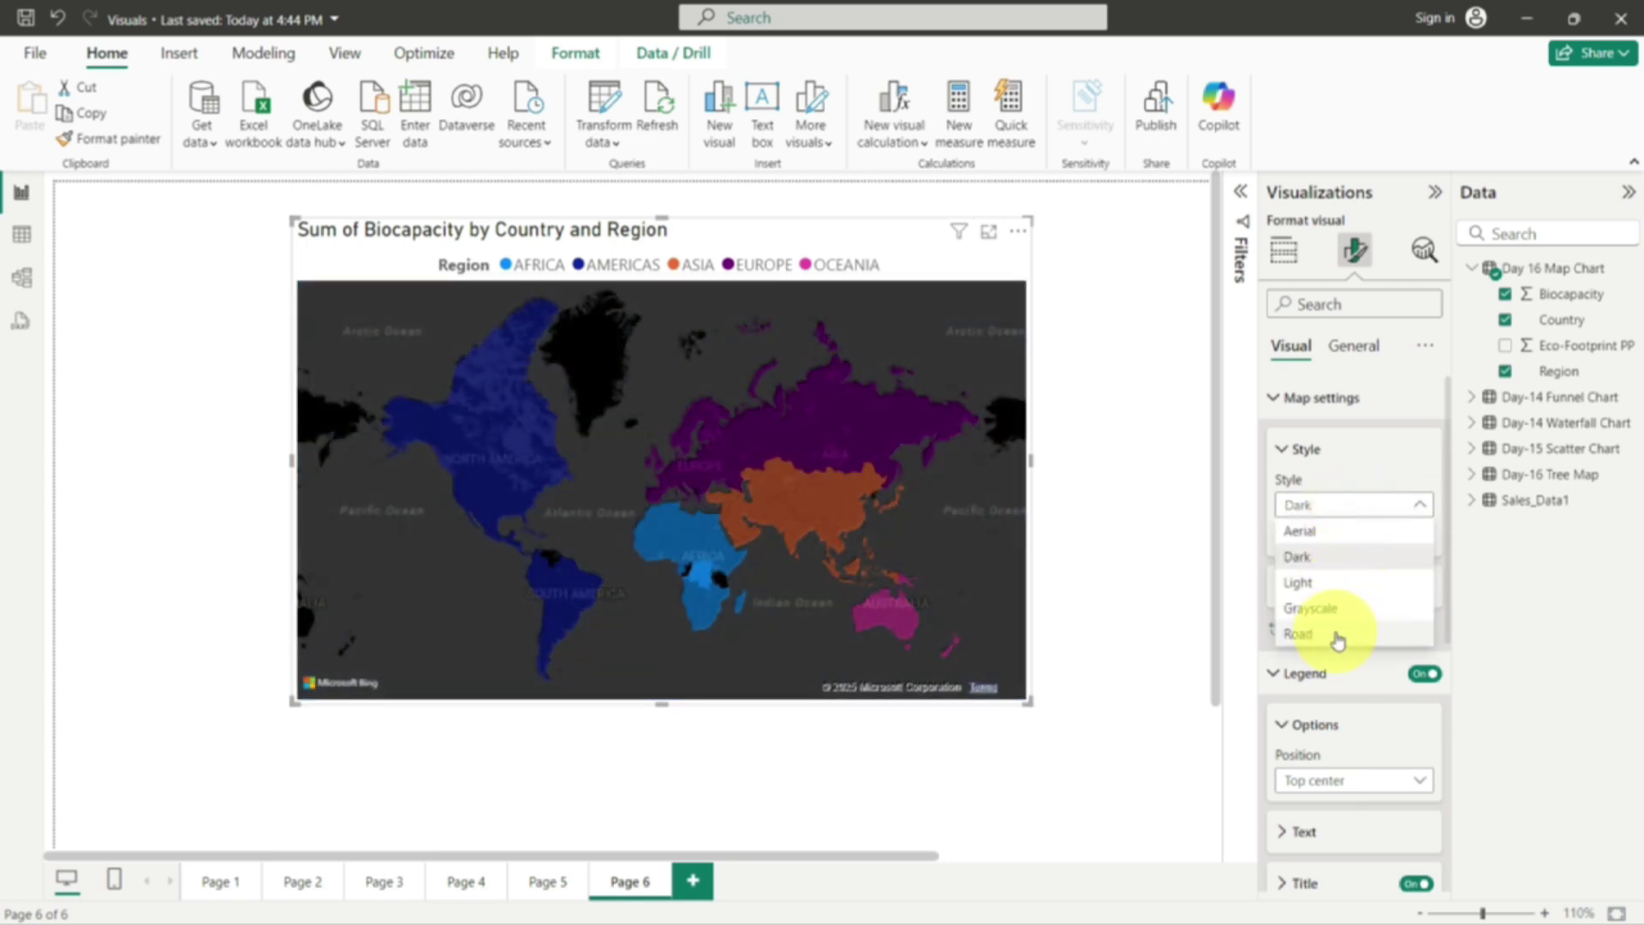
pyautogui.click(1335, 634)
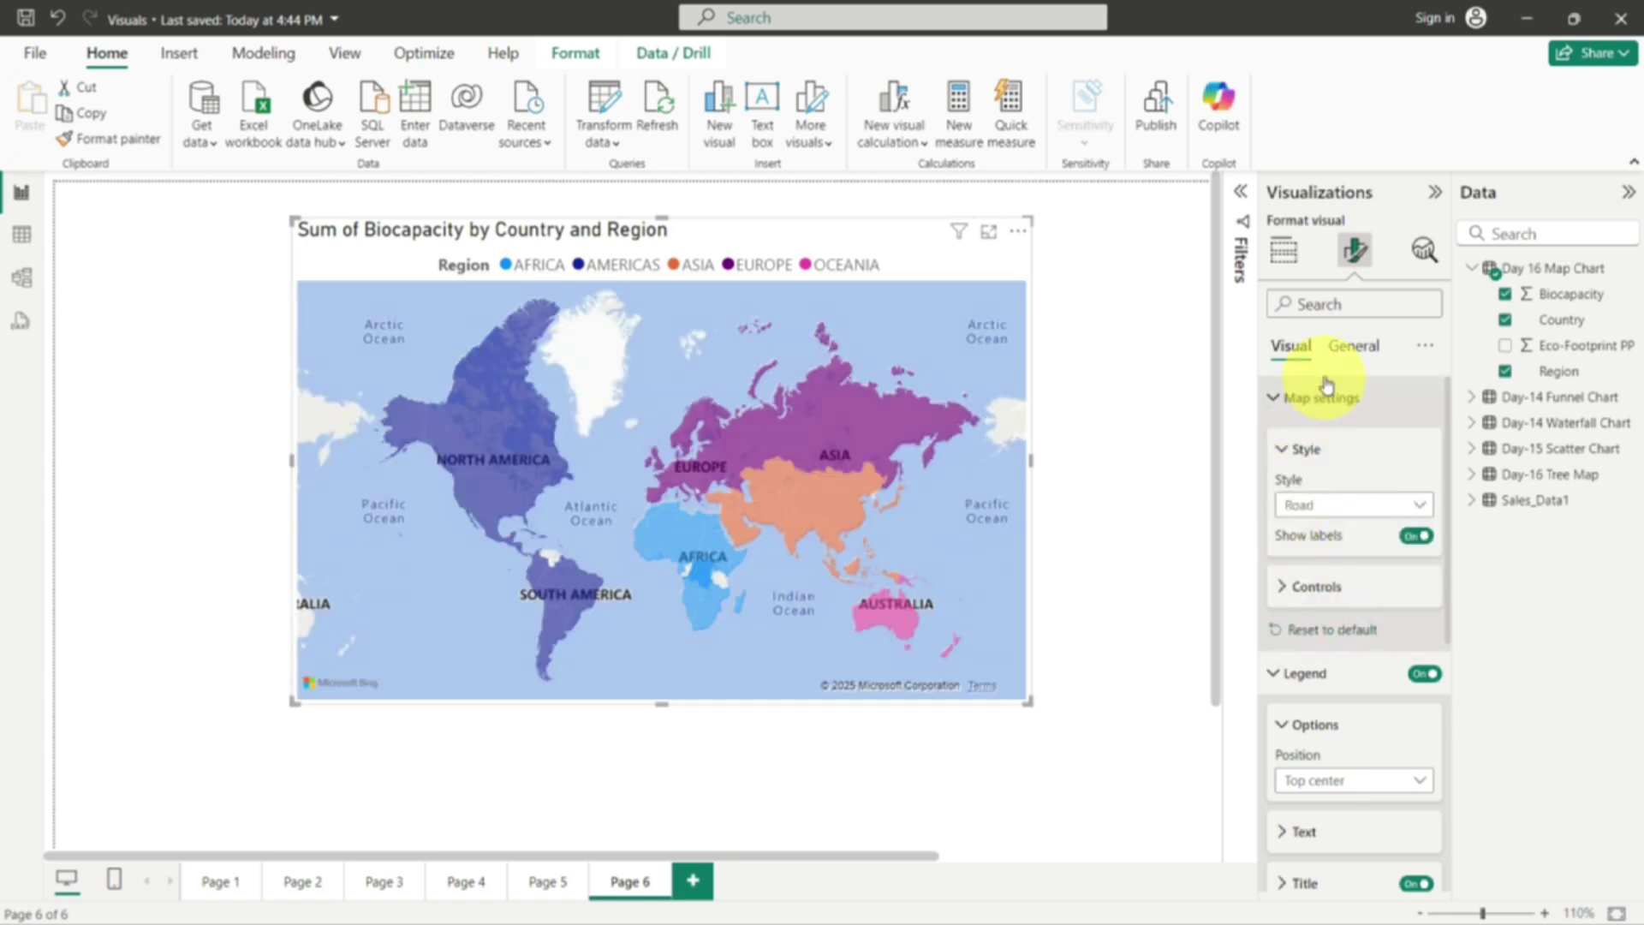
# Try converting the filled map to an Azure map and switch it back to a filled map
pyautogui.click(1283, 251)
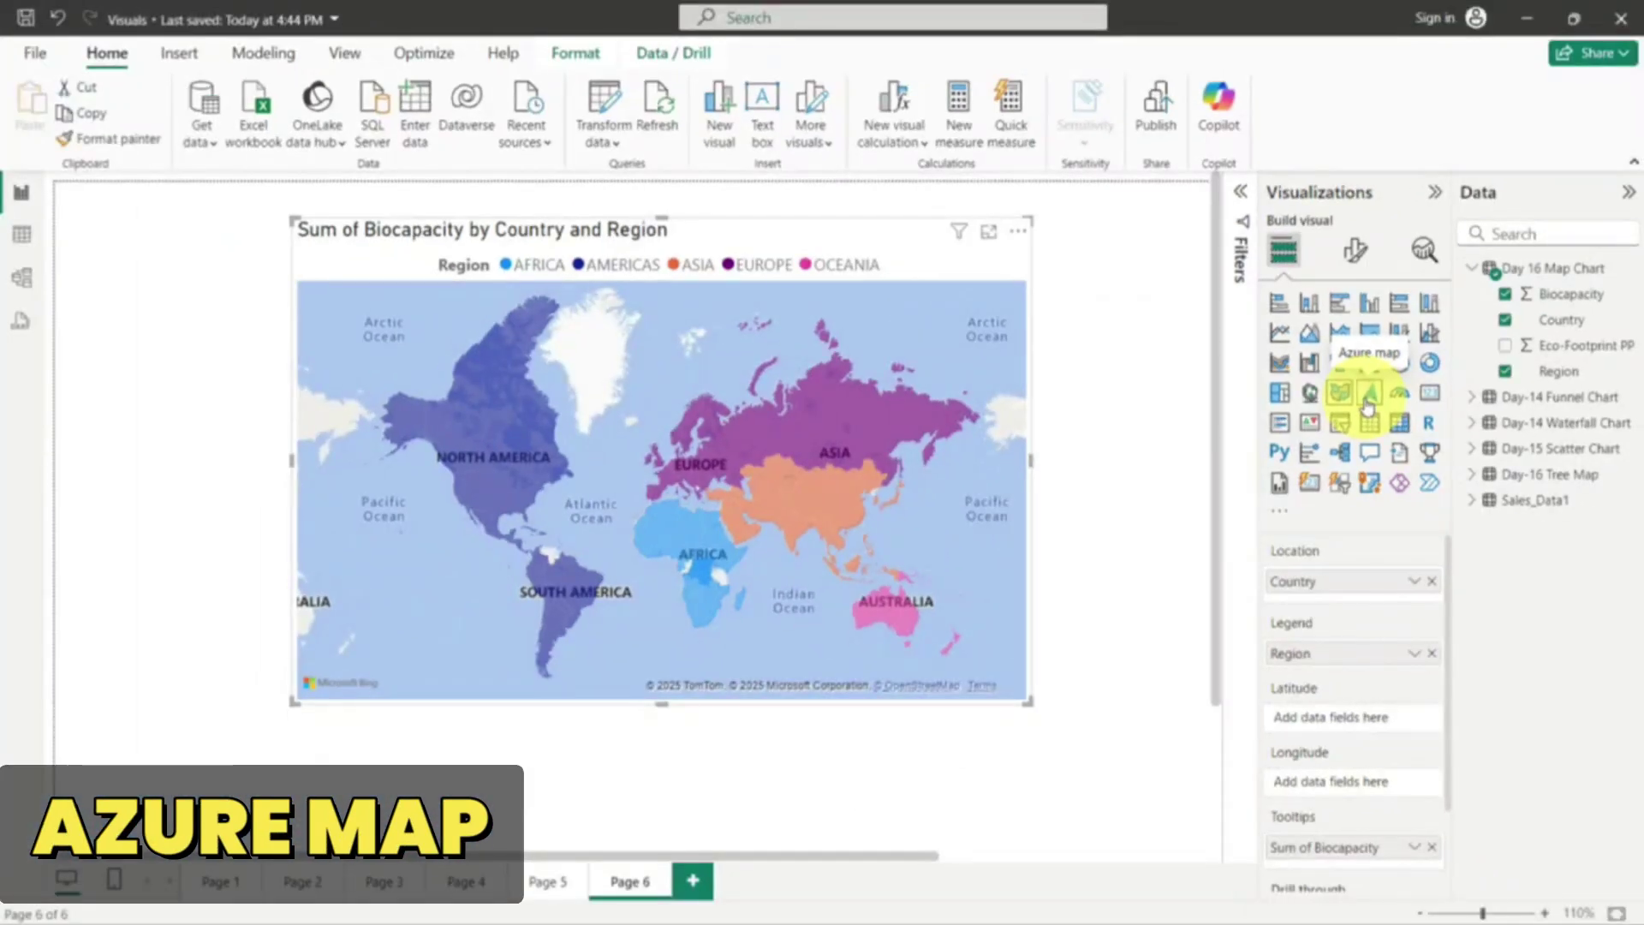
pyautogui.click(1371, 395)
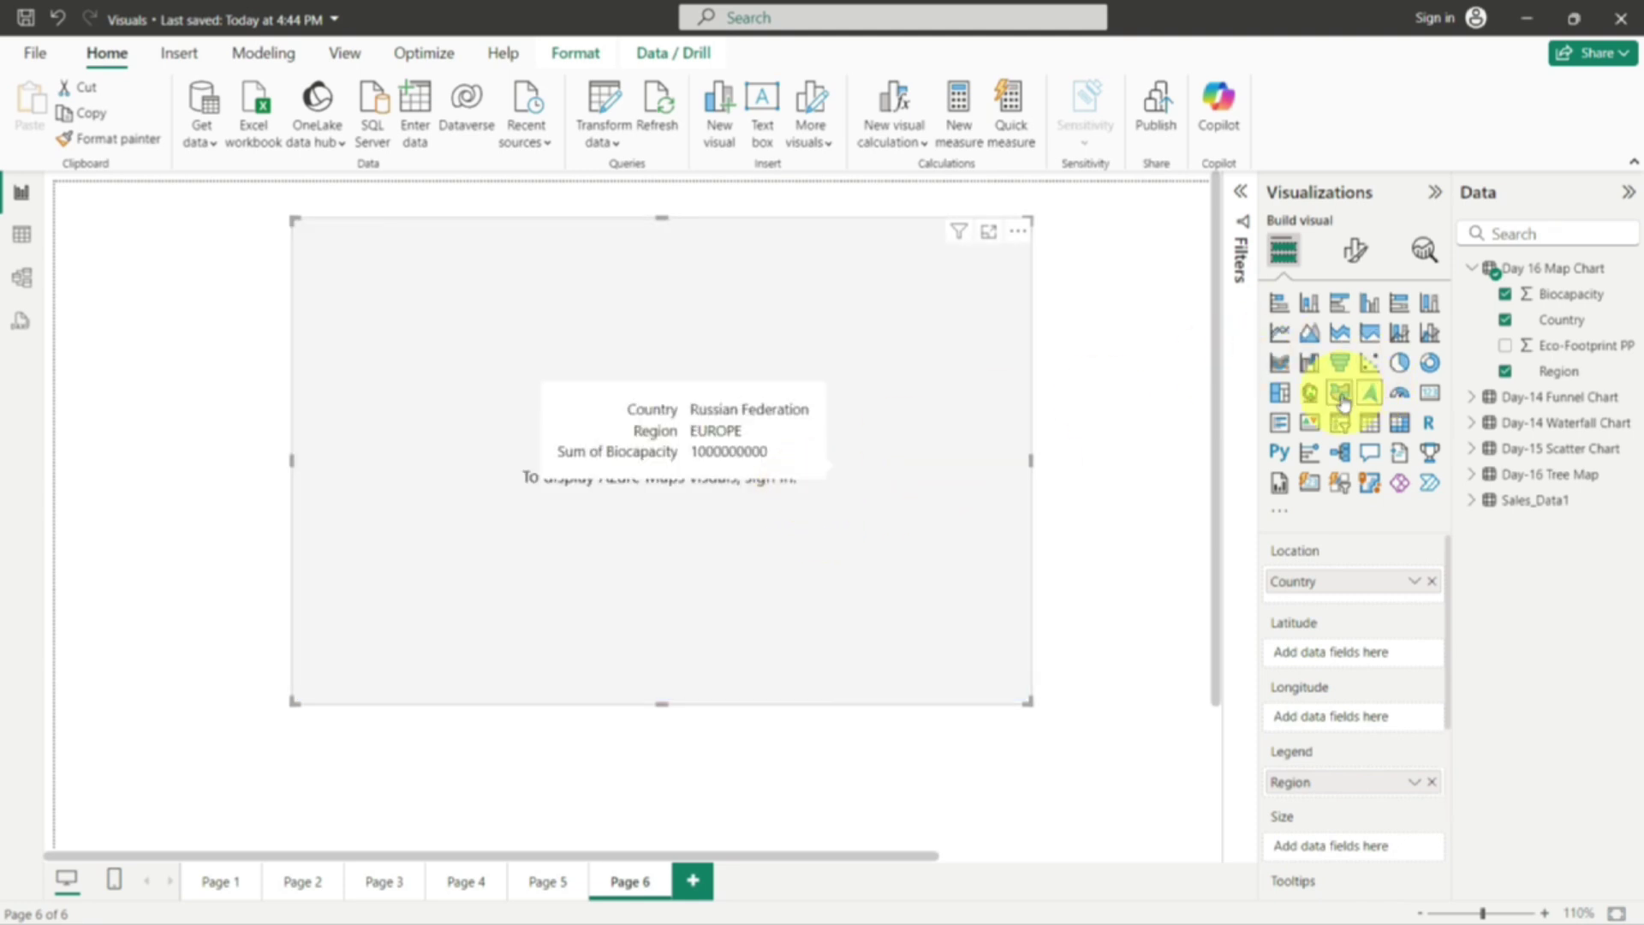
pyautogui.click(1340, 402)
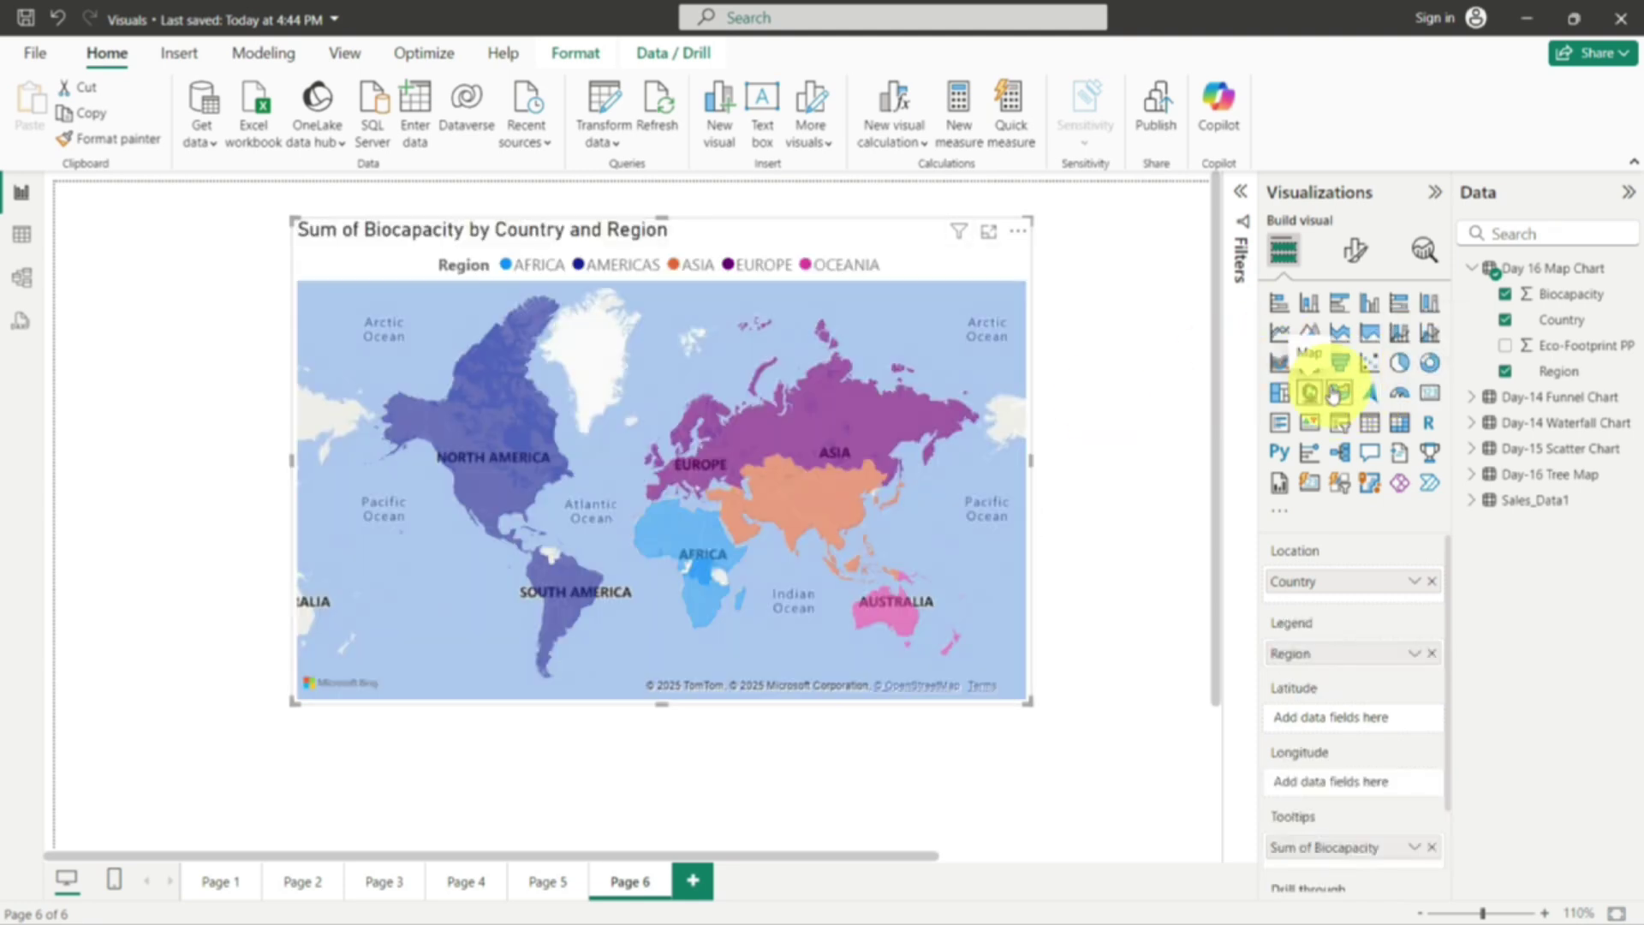